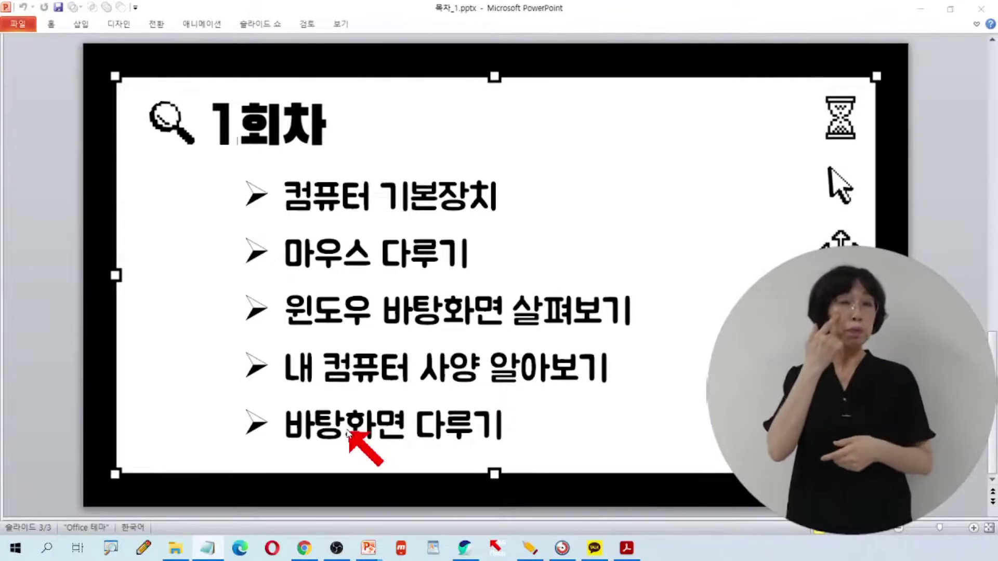
Minimize the 목차_1.pptx presentation to return to the desktop
left_click(347, 433)
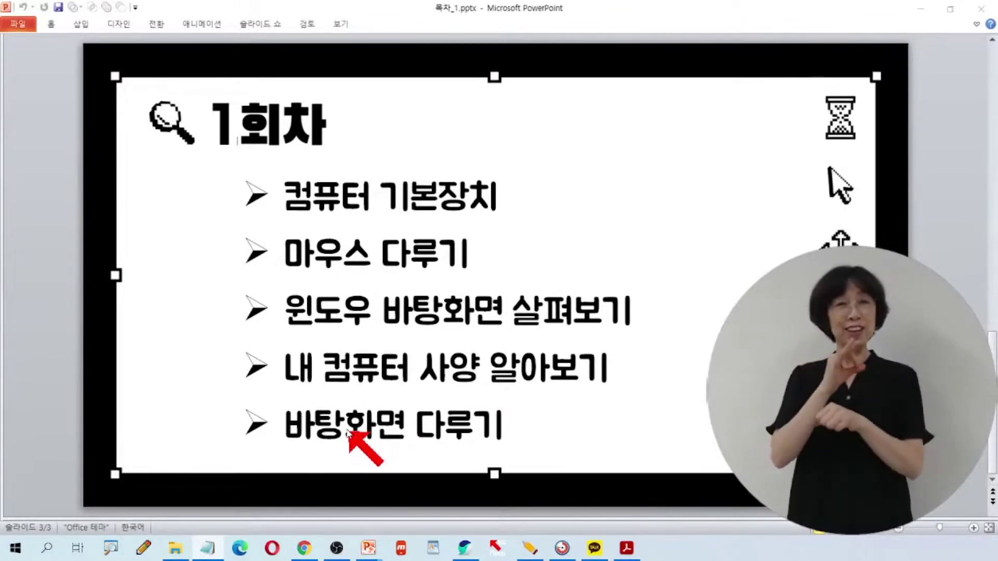
left_click(347, 433)
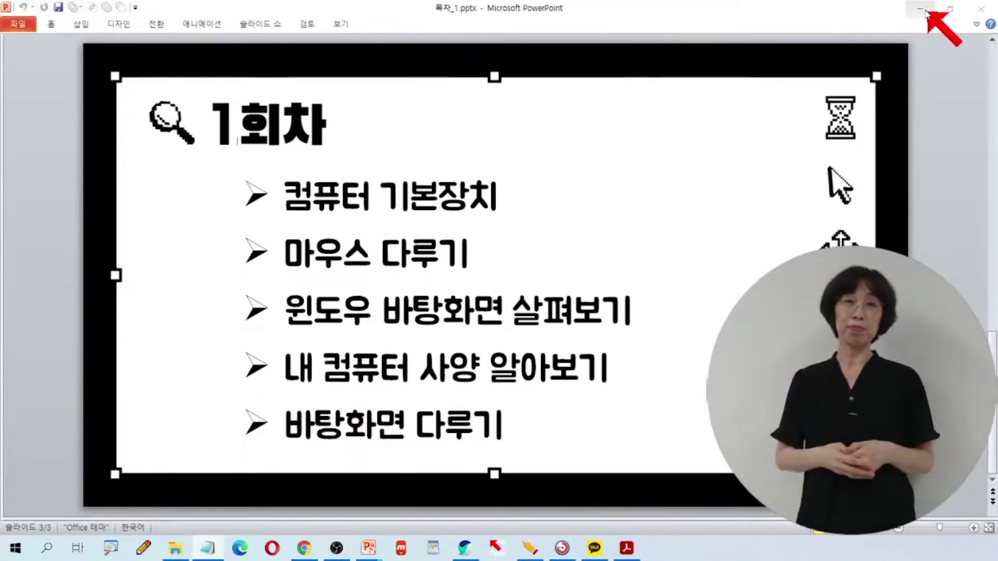
left_click(925, 9)
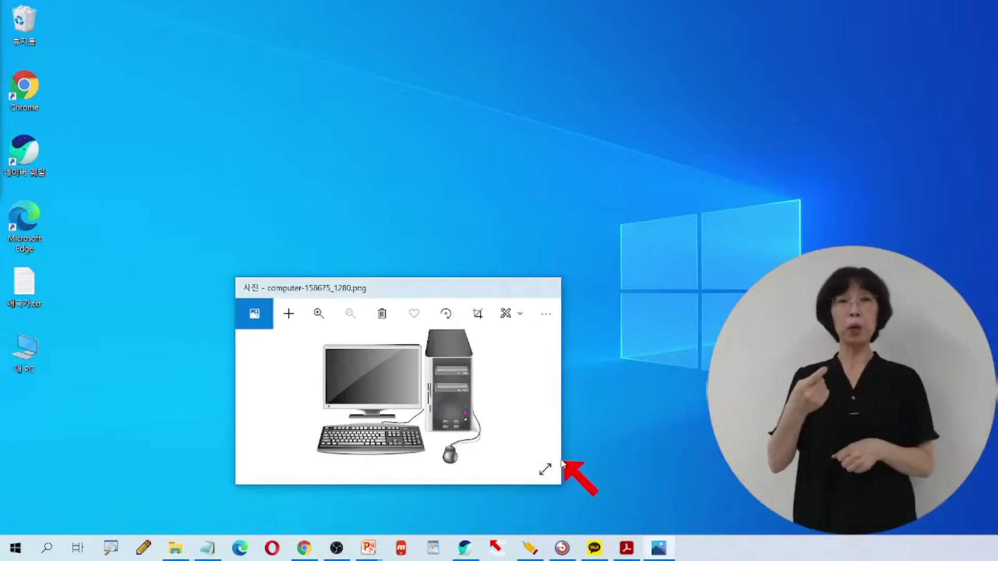
left_click(546, 470)
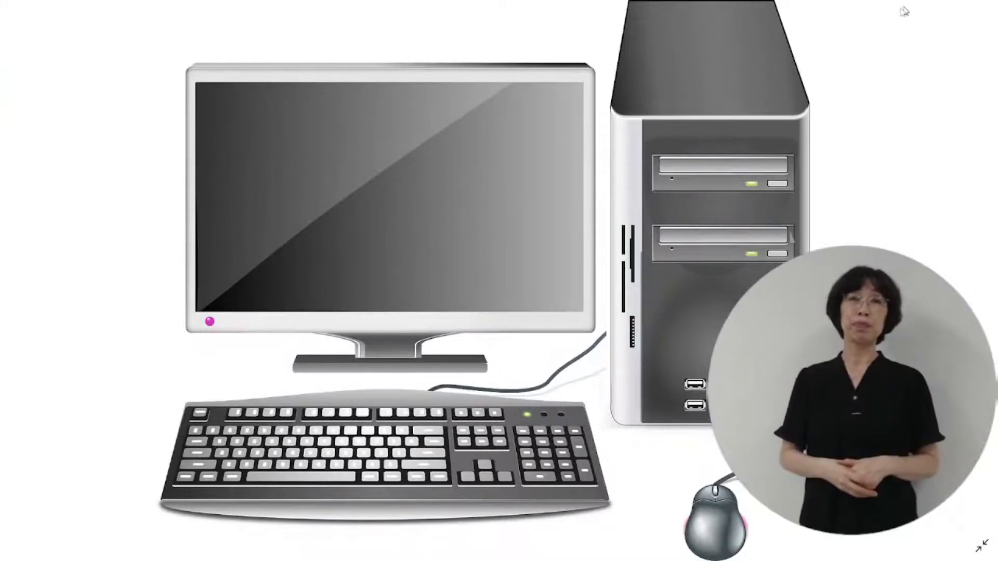
mouse_move(985, 551)
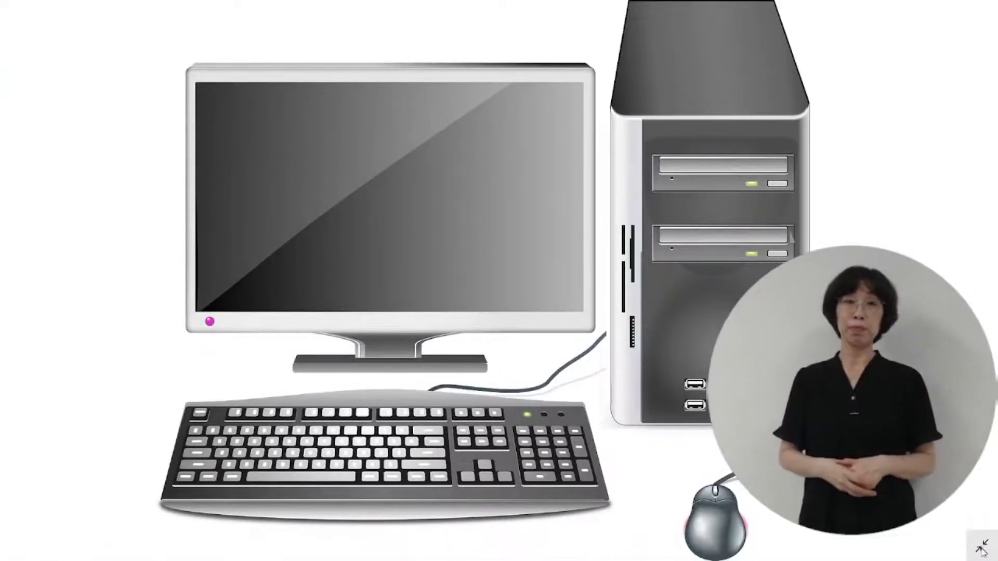
key("Escape")
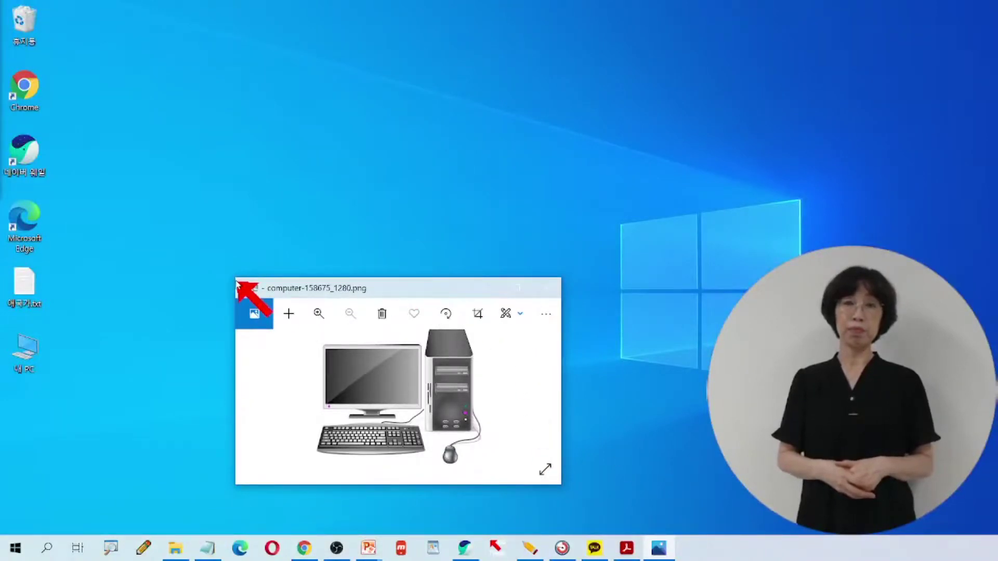
Enlarge the computer-158675_1280.png photo window to cover about two thirds of the desktop's width and nearly its full height
left_click_drag(236, 279, 2, 1)
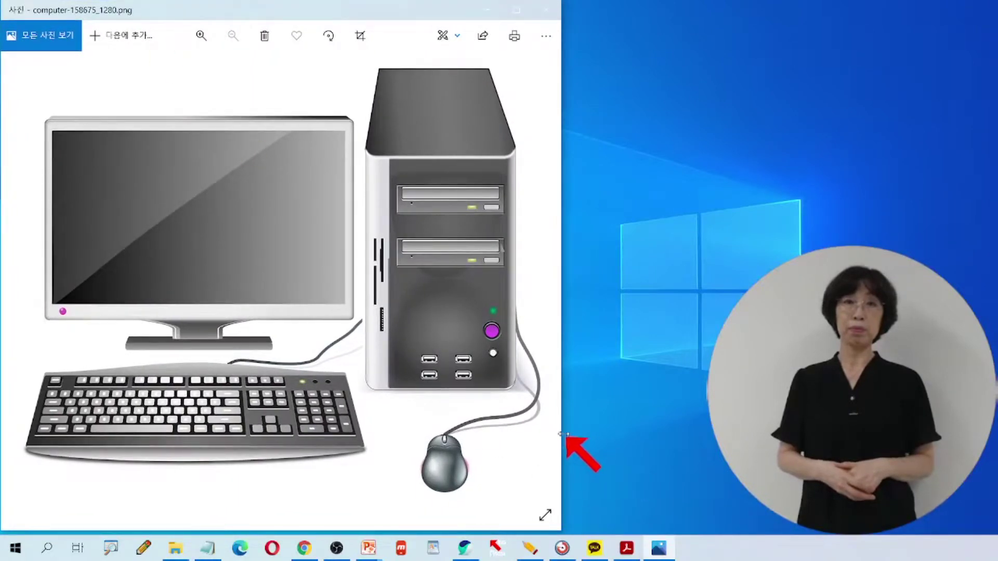
left_click_drag(565, 437, 700, 446)
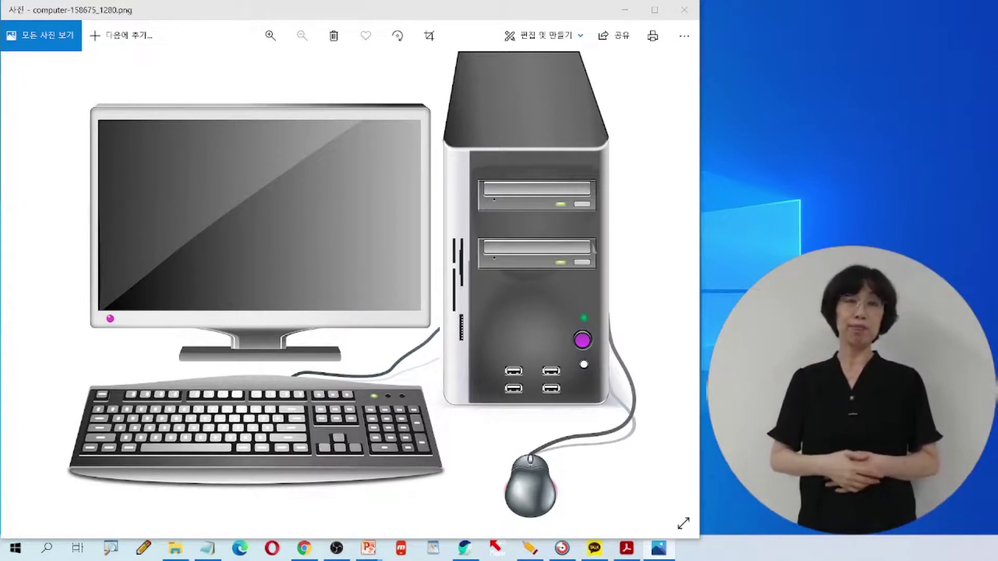
Add the on-screen text annotation "데스크탑 컴퓨터" above the monitor in the computer picture
left_click(181, 76)
type("데")
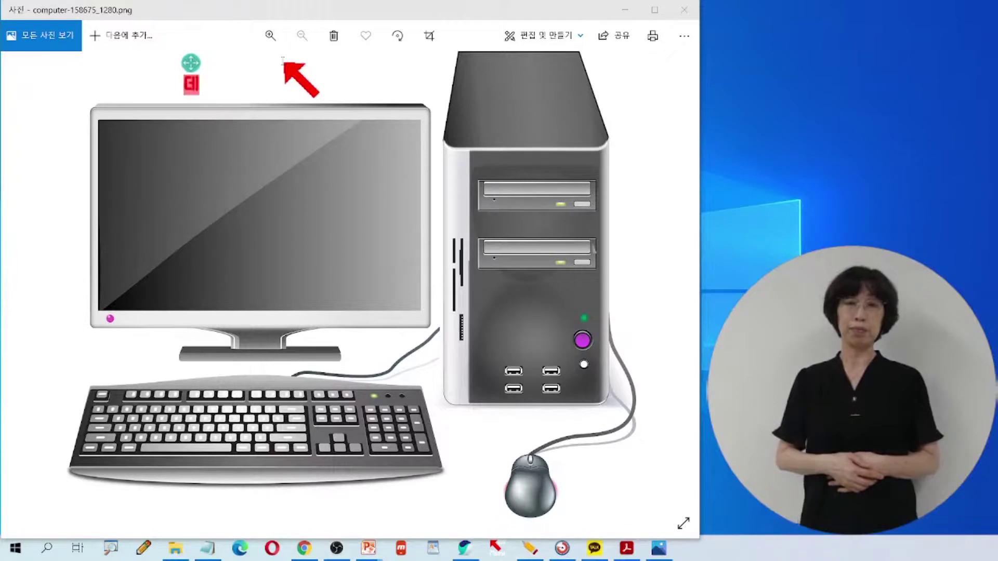
type("스크탑 컴퓨터")
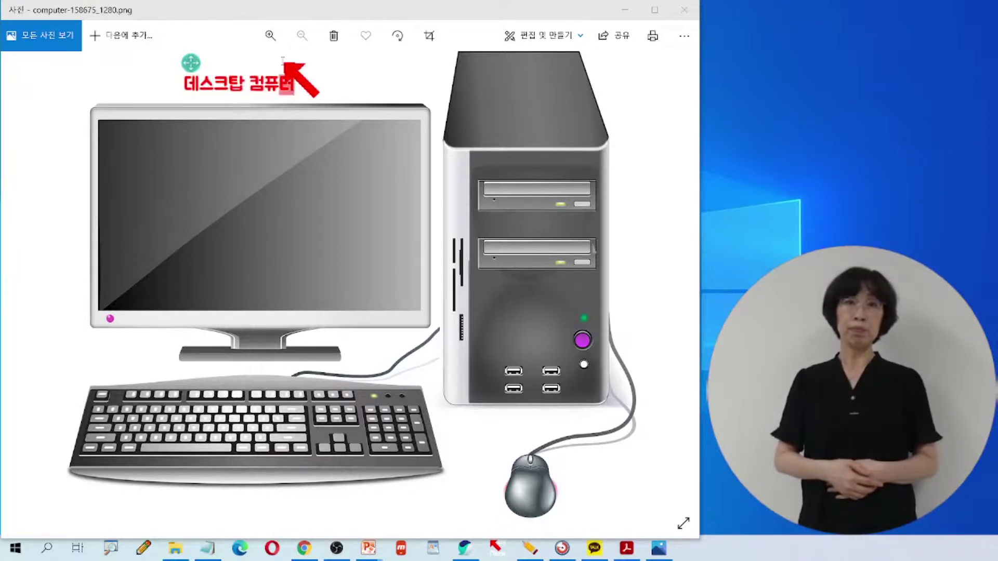
key("Escape")
key("ctrl")
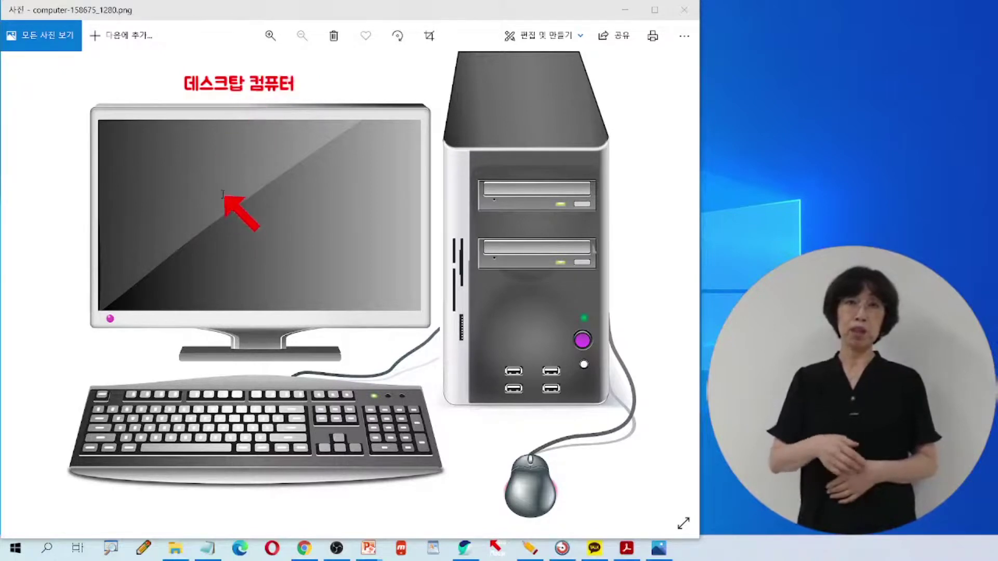
Label the monitor's screen "모니터" and the keyboard "키보드" in the computer picture
left_click(220, 197)
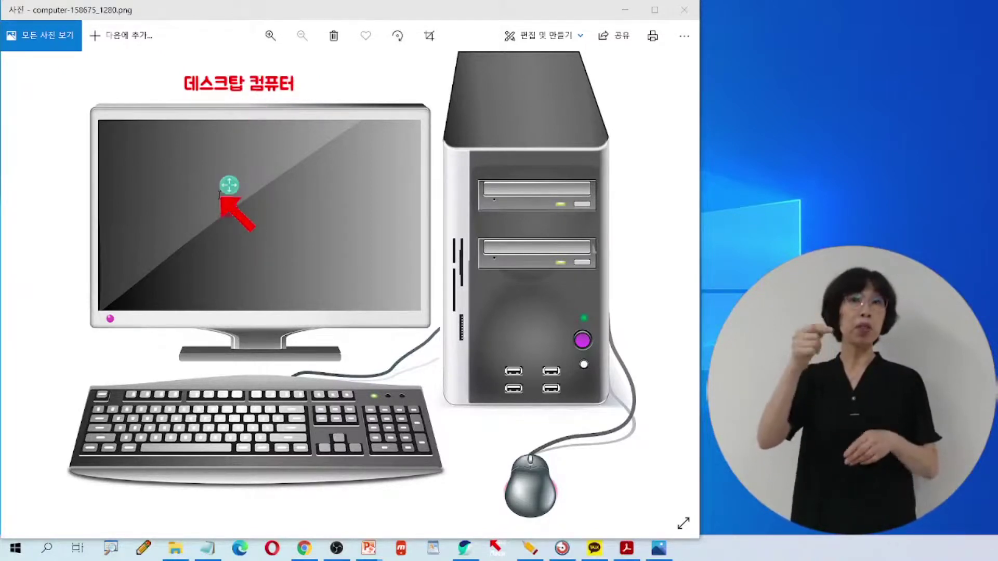
type("모니터")
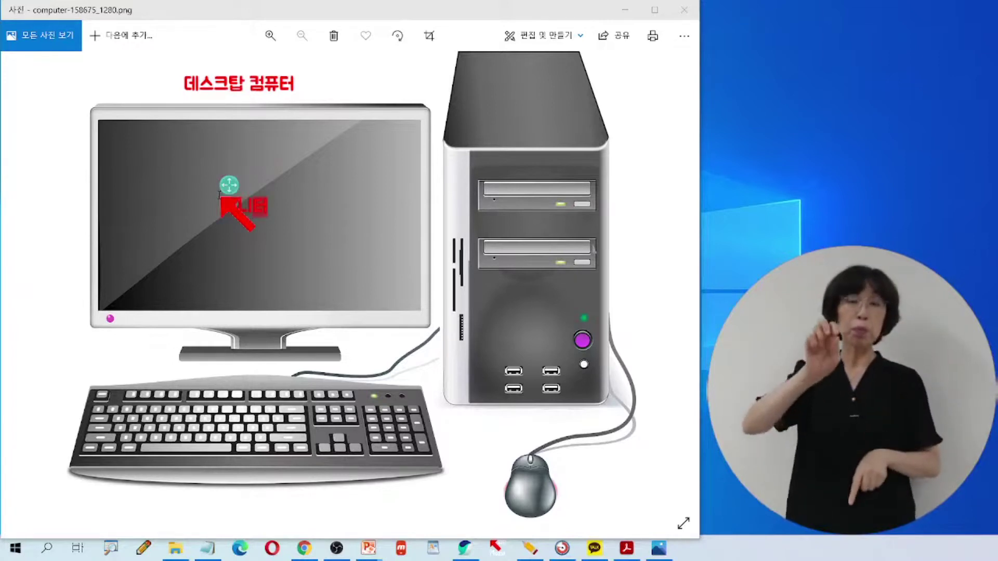
left_click(232, 189)
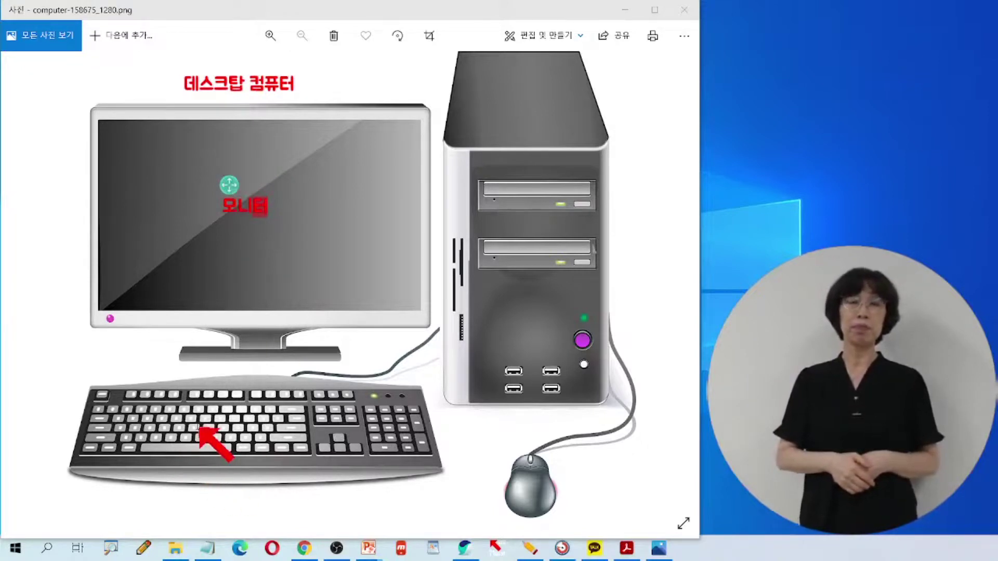
left_click(207, 404)
type("키보드")
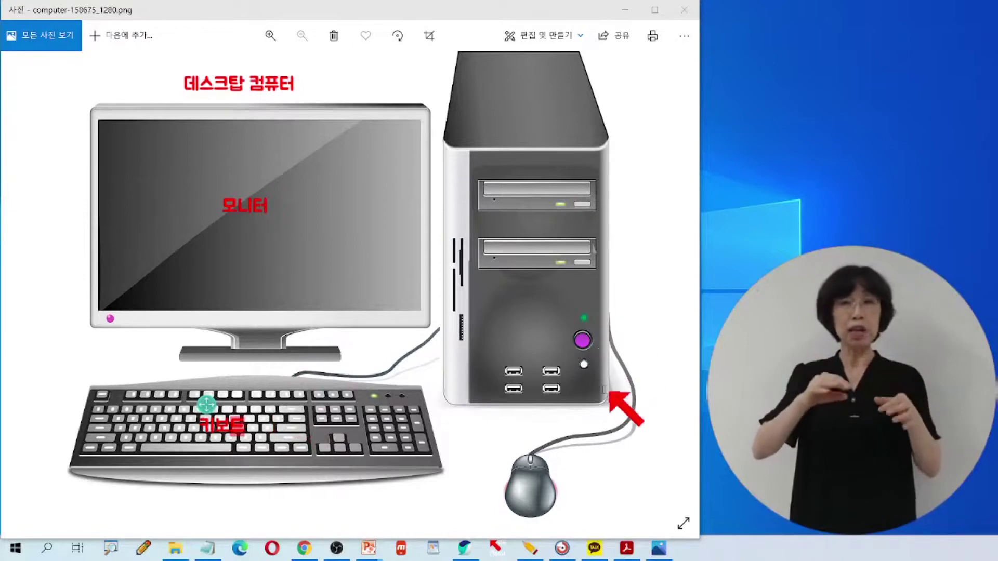
Label the top of the tower "본체" and add "마우스" beside the mouse
left_click(505, 122)
type("ㅂ")
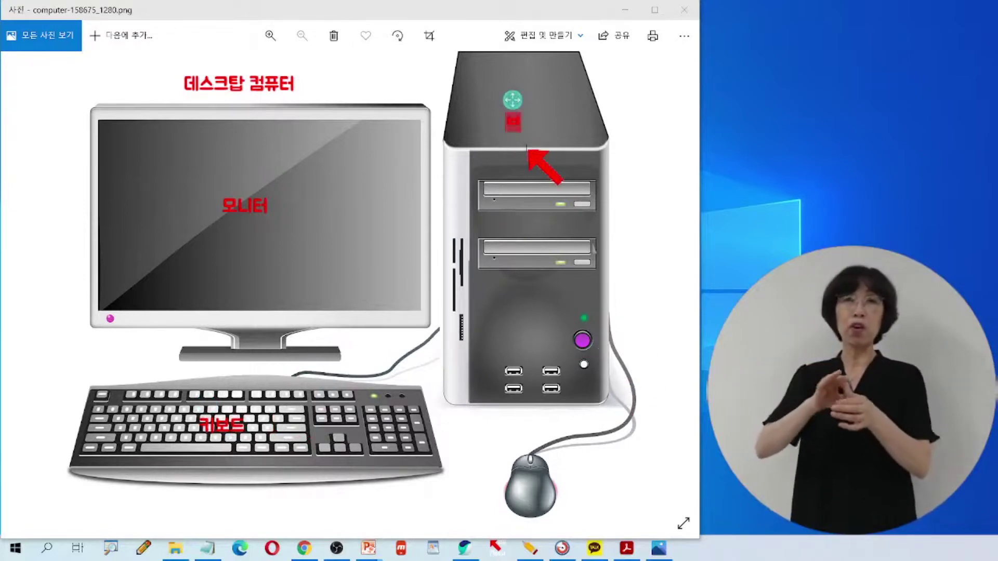
type("ㅗㄴㅊㅔ")
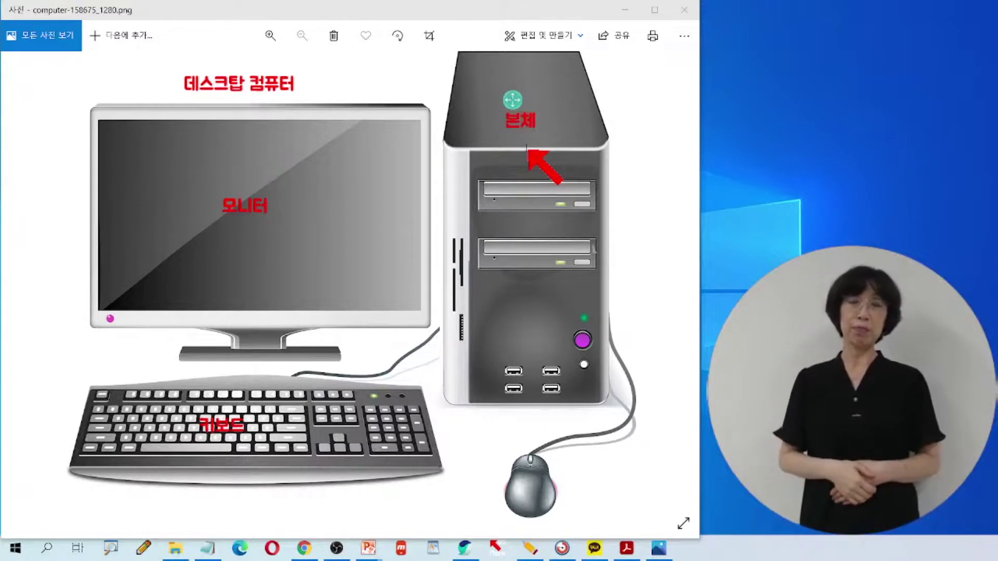
left_click(573, 474)
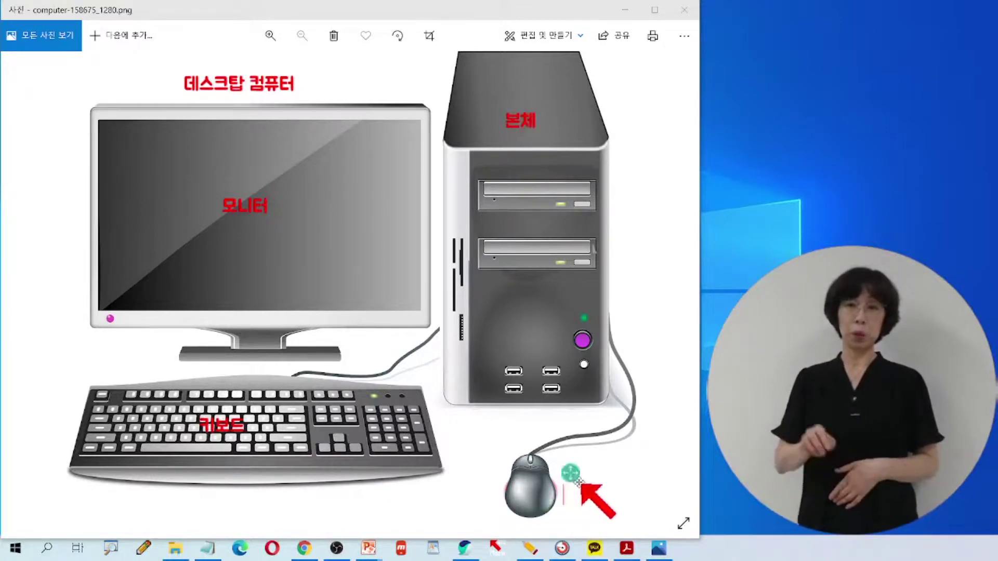
type("마우스")
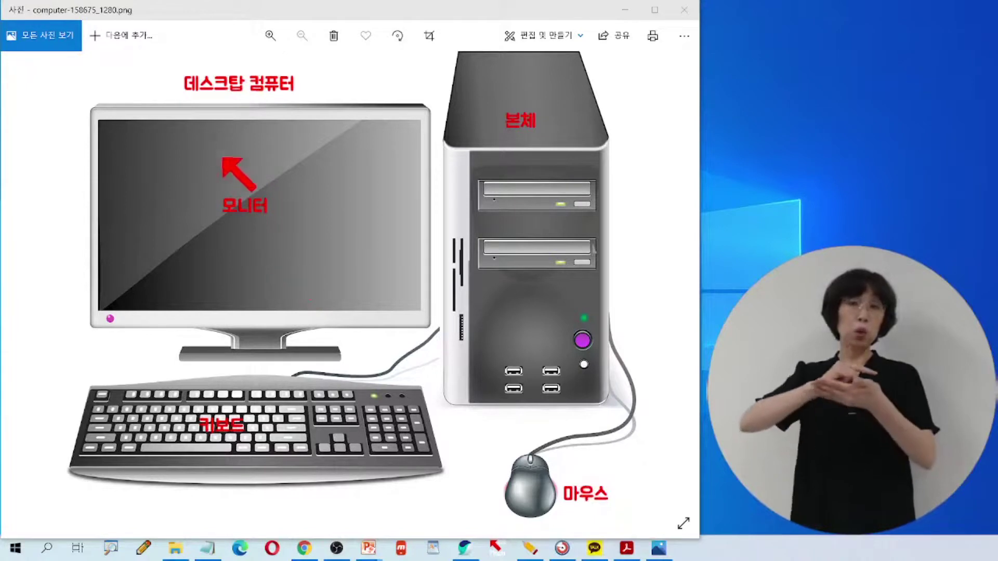
key("ctrl")
key("ctrl")
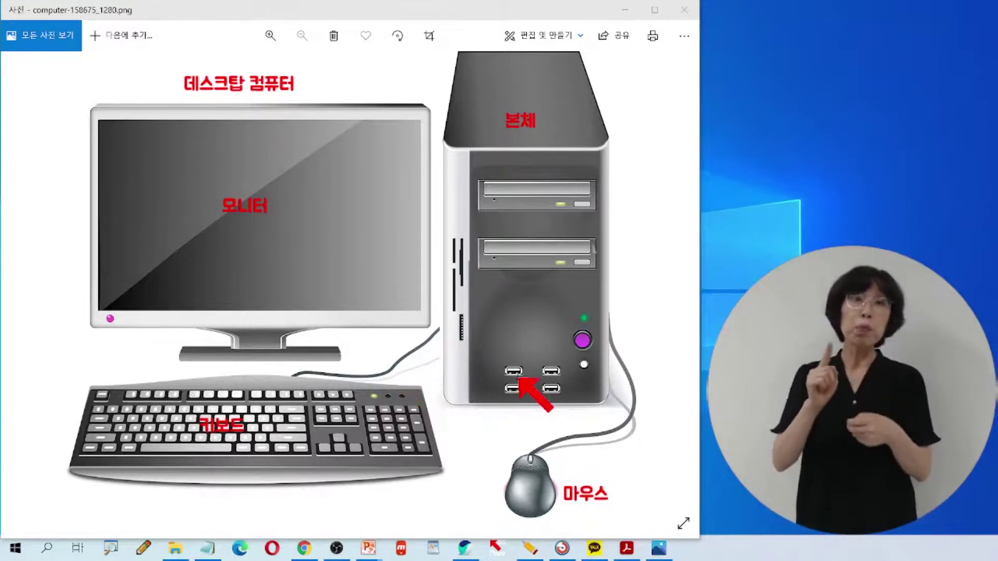
Add the label "USB" on the tower and place it just above the USB ports
left_click(522, 350)
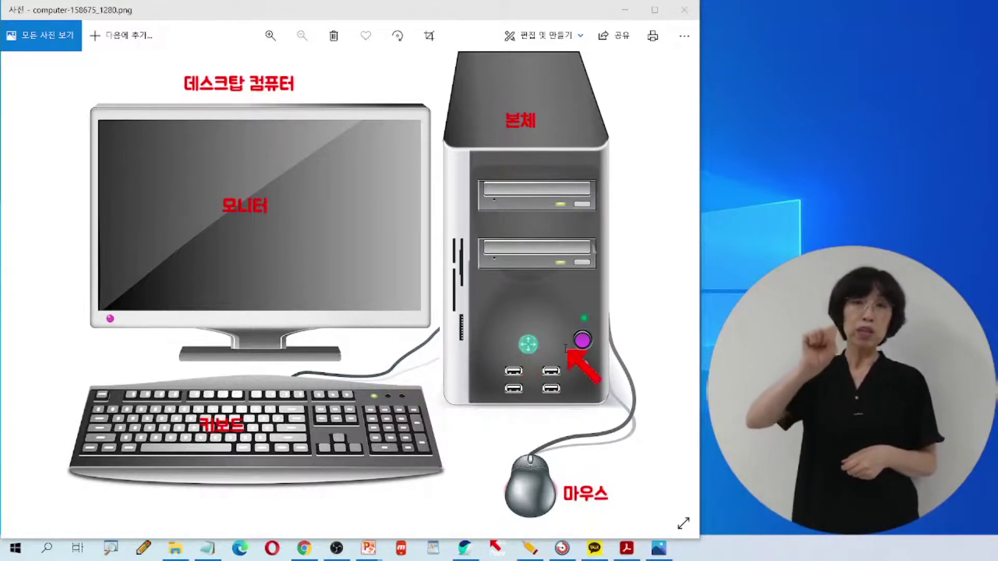
type("포트")
key("BackSpace")
key("BackSpace")
key("BackSpace")
type("USB")
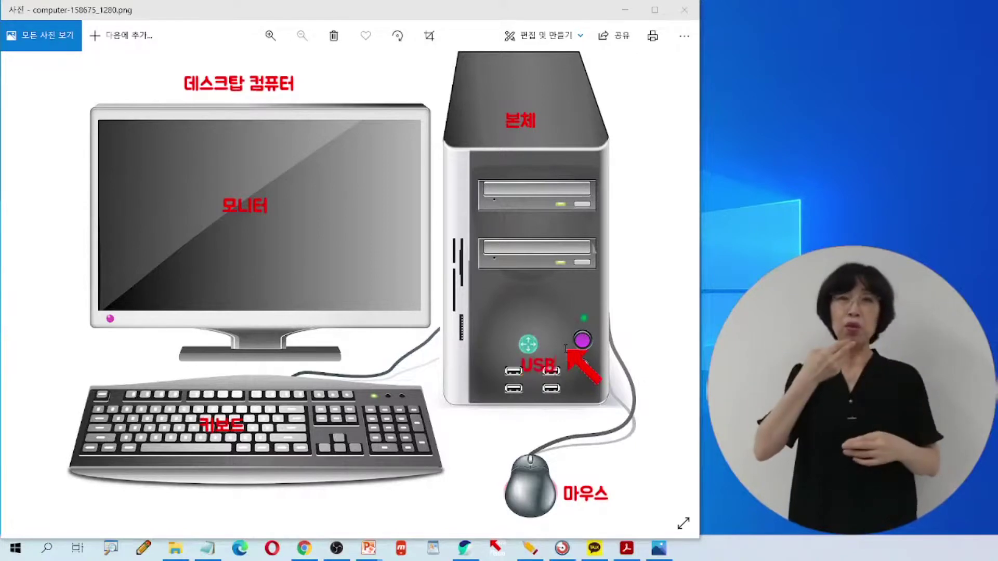
left_click_drag(528, 344, 516, 333)
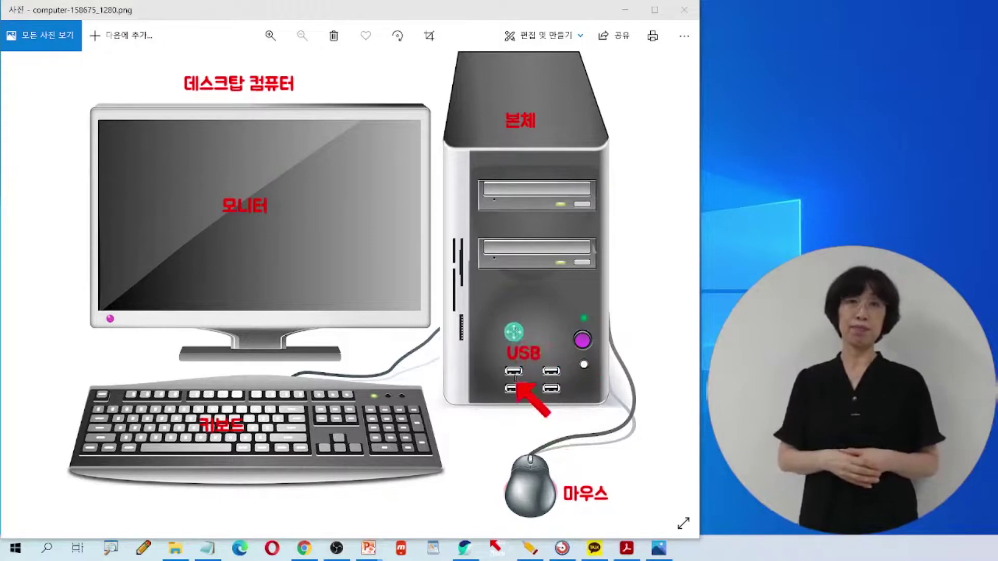
Extend the port label to "USB 단자" and shift it slightly away from the tower's power button
key("ctrl")
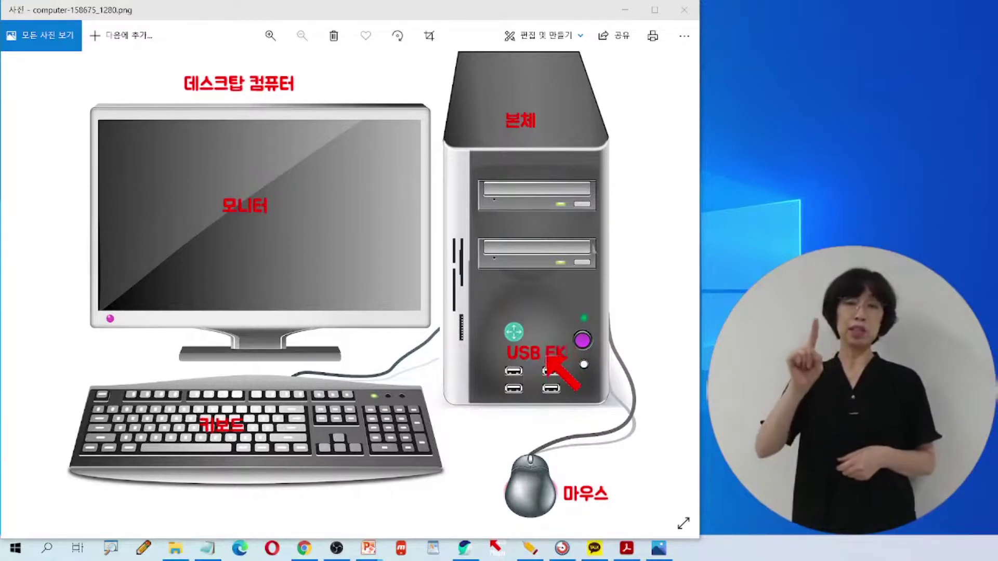
key("BackSpace")
key("BackSpace")
type("단")
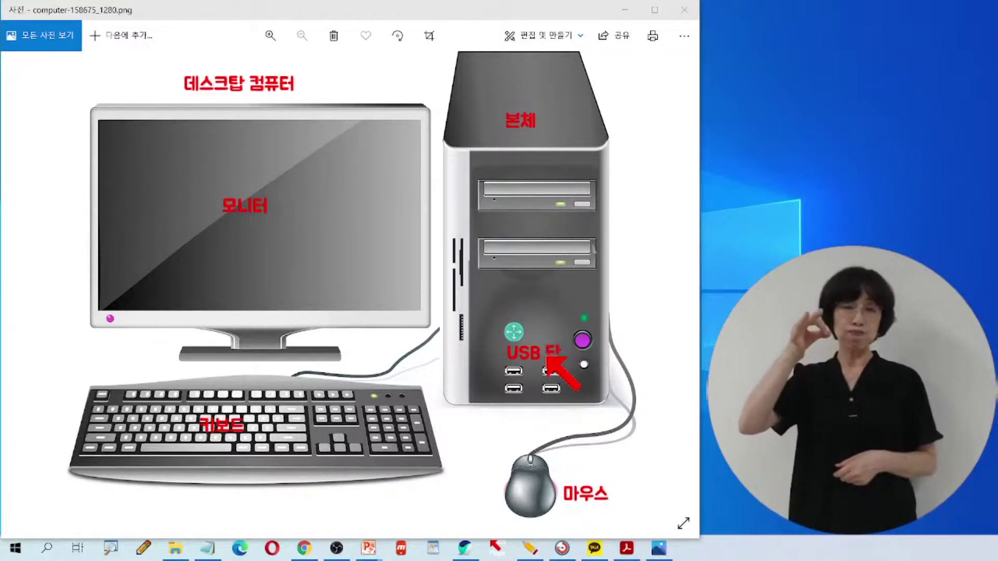
type("자")
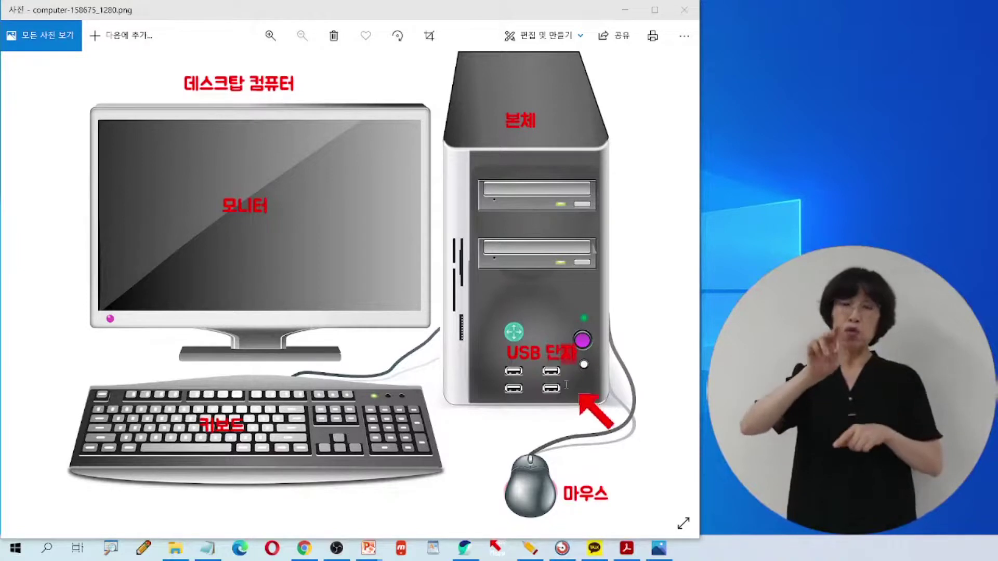
left_click_drag(513, 331, 502, 326)
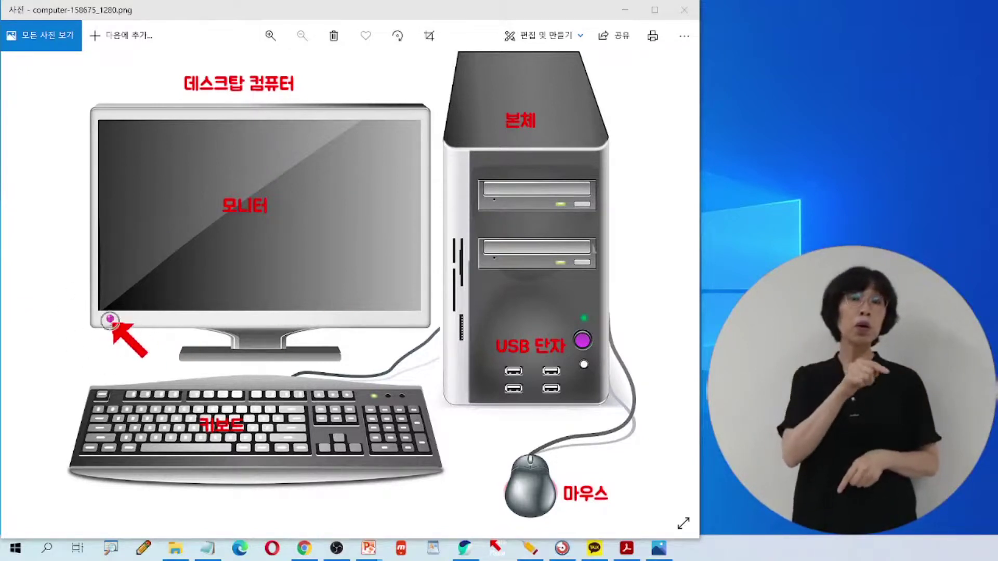
Label the power buttons of both the monitor and the tower "전원", placing each label directly beside its button
left_click(125, 320)
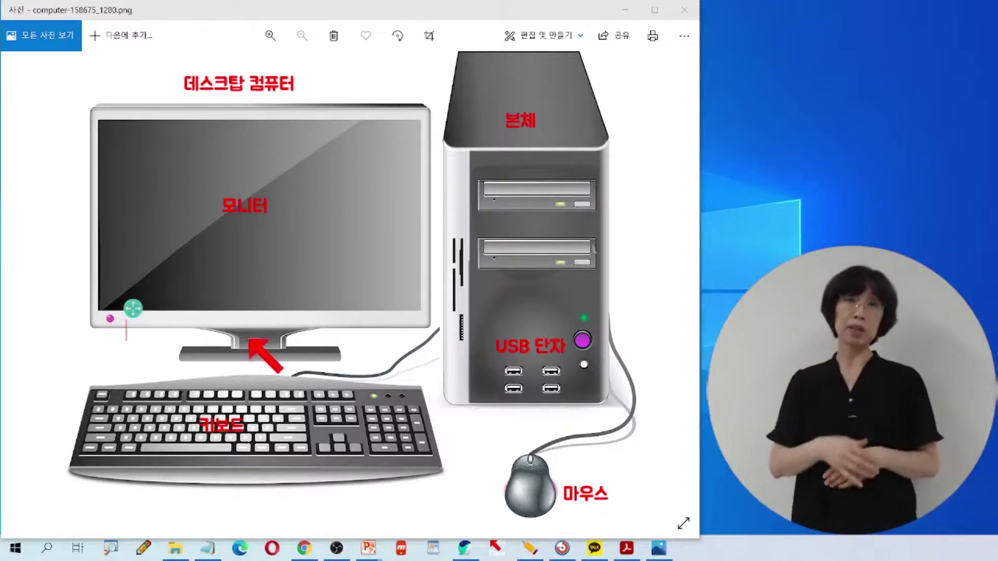
type("전원")
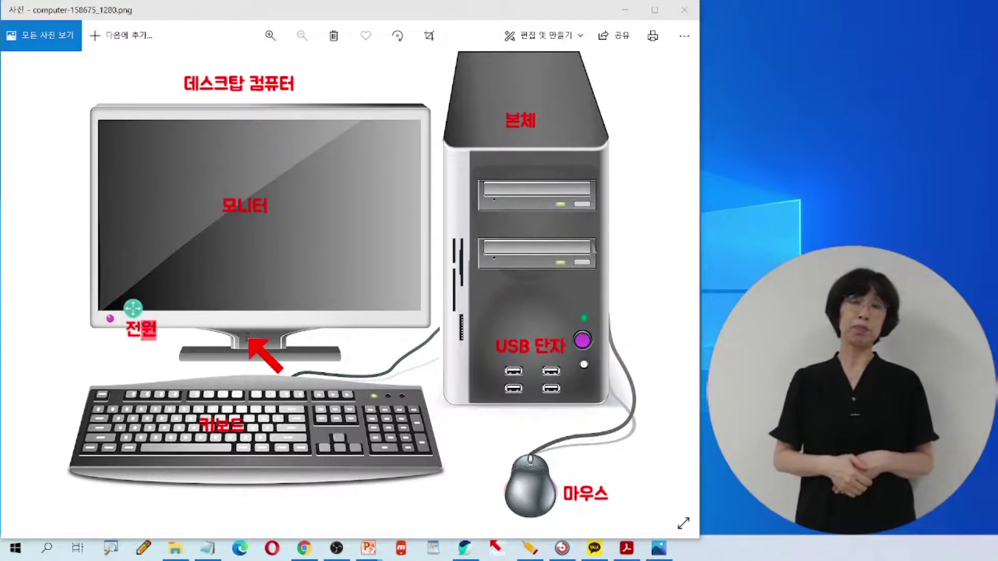
left_click_drag(133, 308, 126, 299)
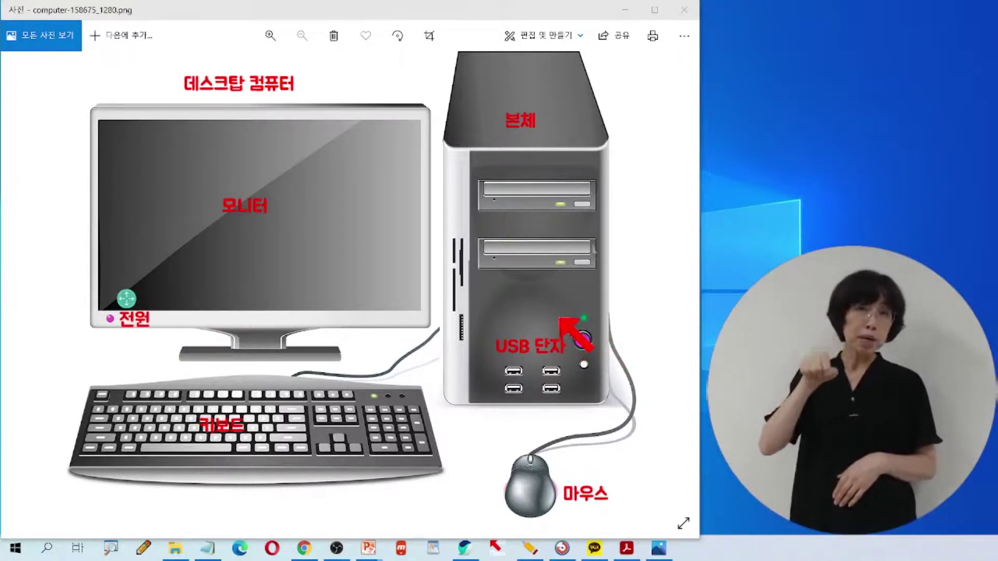
left_click(556, 313)
type("전원")
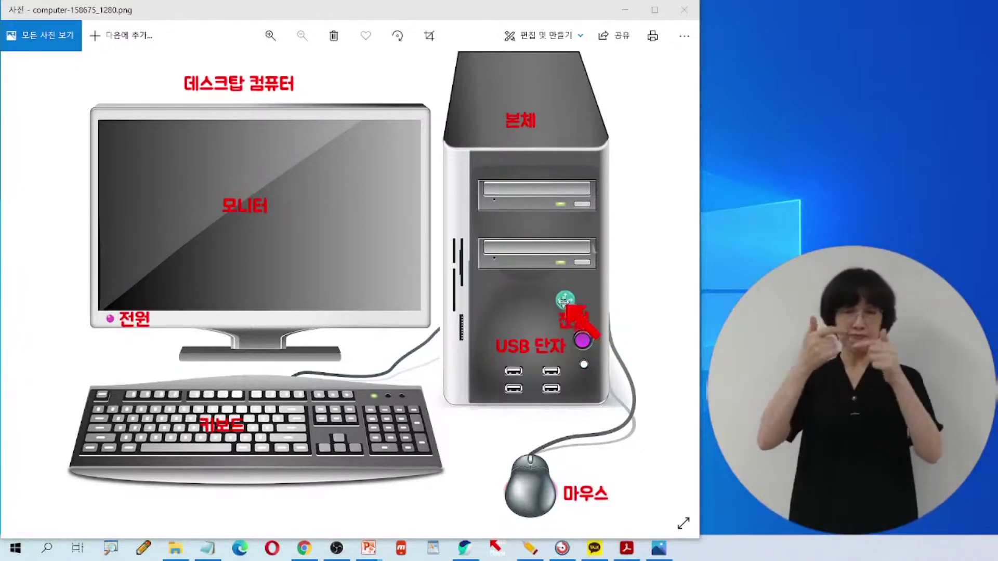
left_click_drag(565, 300, 599, 319)
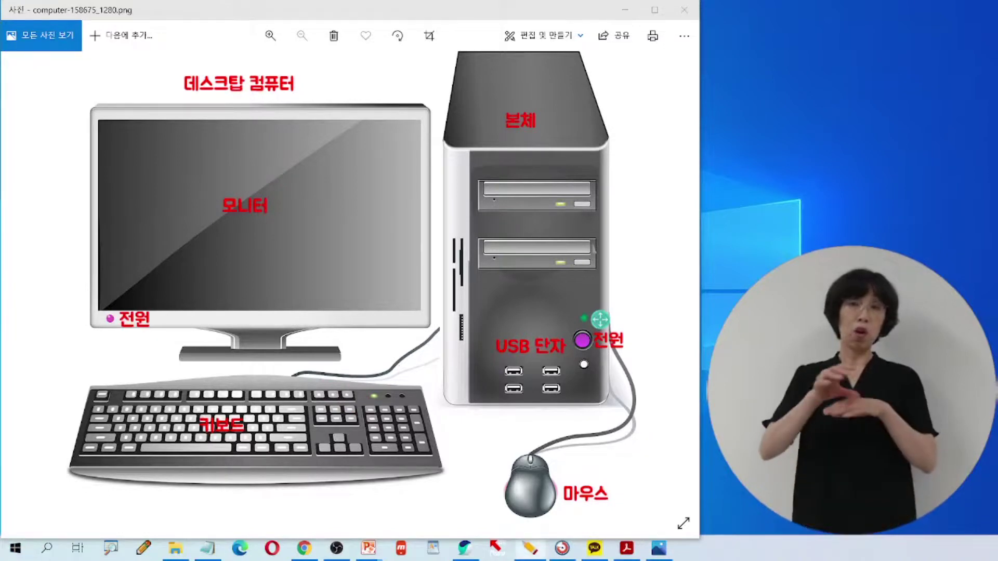
Open the Start menu and locate the 전원 option
left_click(15, 550)
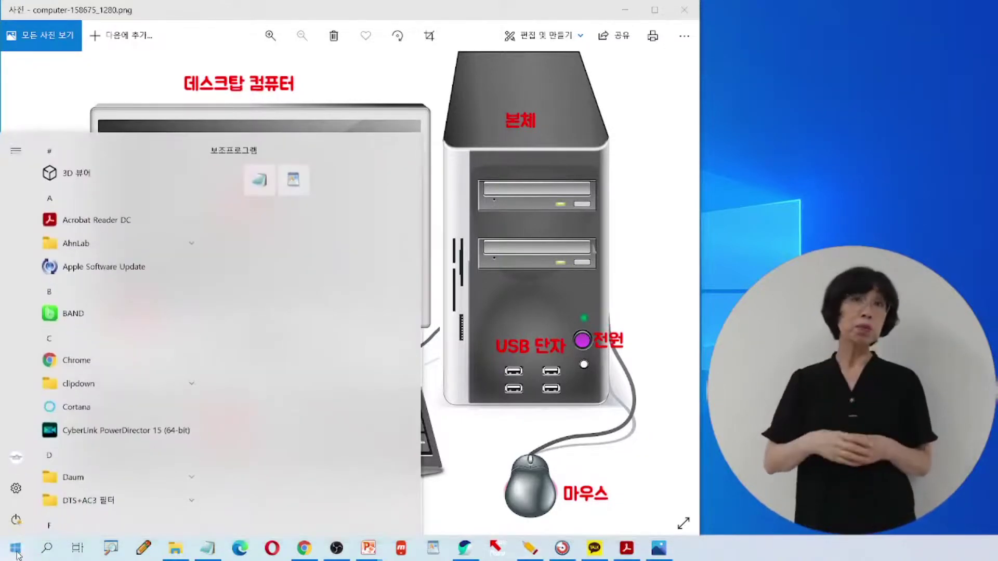
mouse_move(24, 524)
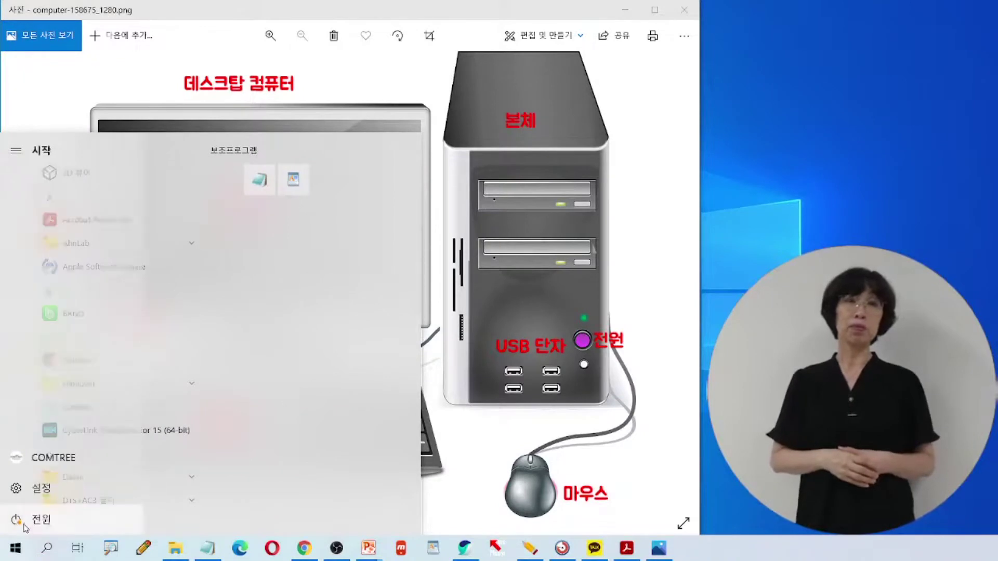
key("ctrl")
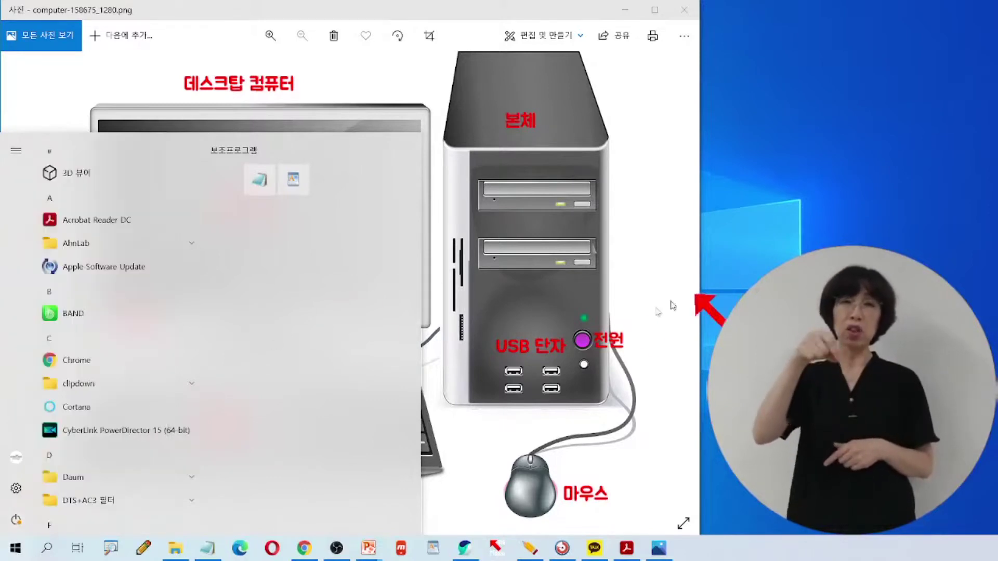
Dismiss the Start menu, handwrite marks by the tower's and the monitor's power buttons, and close the picture
left_click(628, 300)
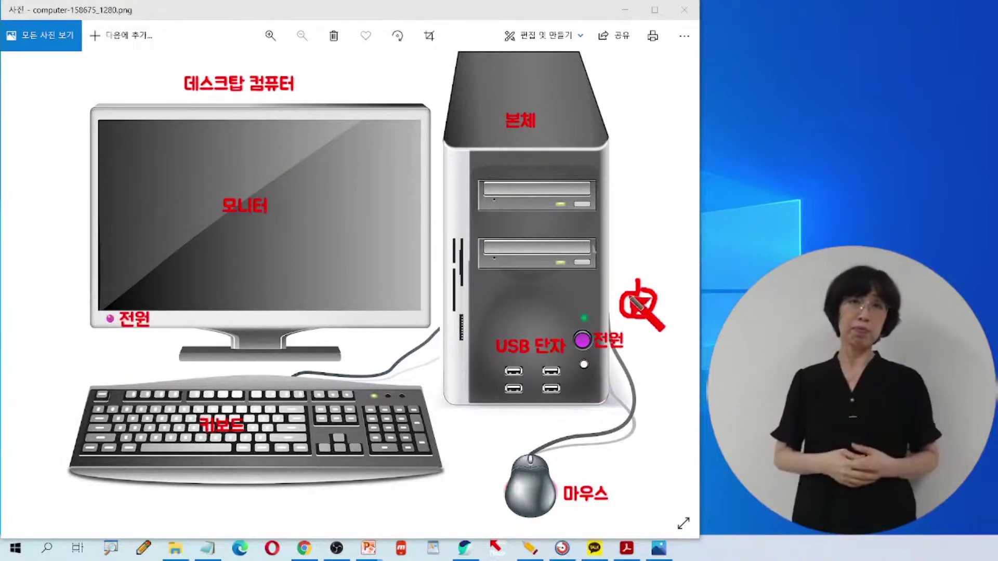
mouse_move(110, 287)
left_mouse_down()
mouse_move(92, 297)
mouse_move(110, 304)
mouse_move(108, 284)
mouse_move(107, 294)
left_mouse_up()
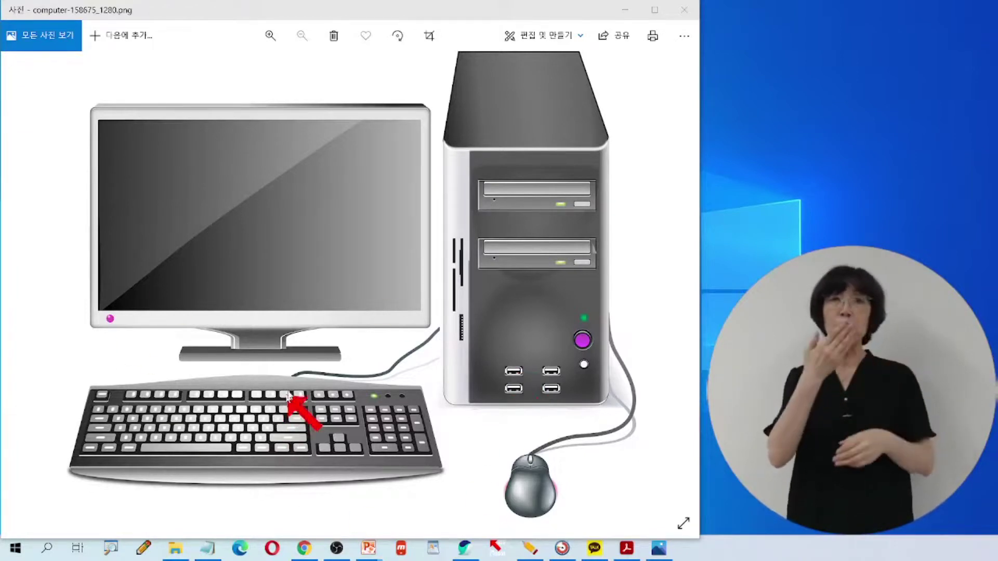
left_click(684, 9)
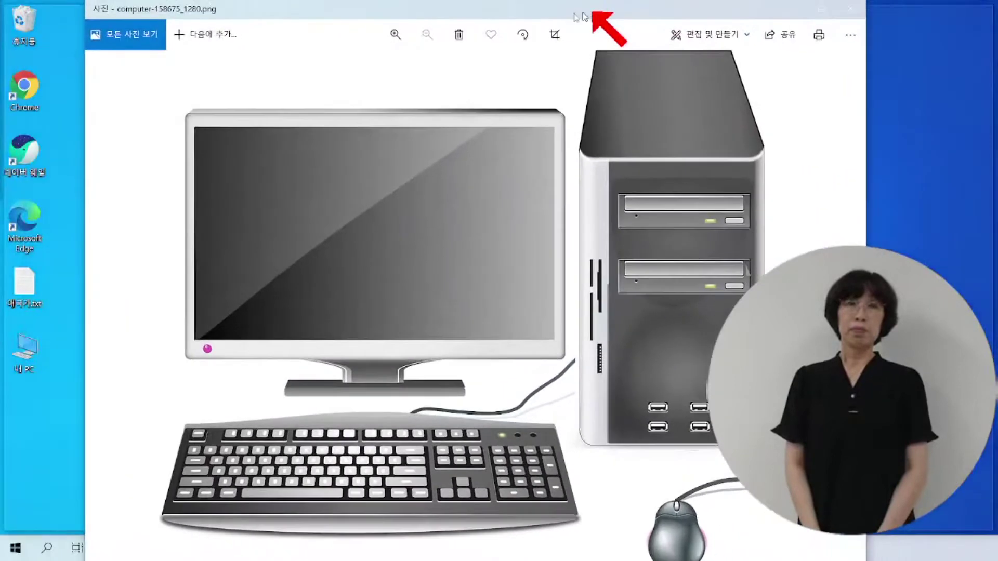
Reposition the picture window to uncover the whole tower and handwrite 1 at the monitor's power button and 2 at the tower's
left_click_drag(582, 17, 497, 18)
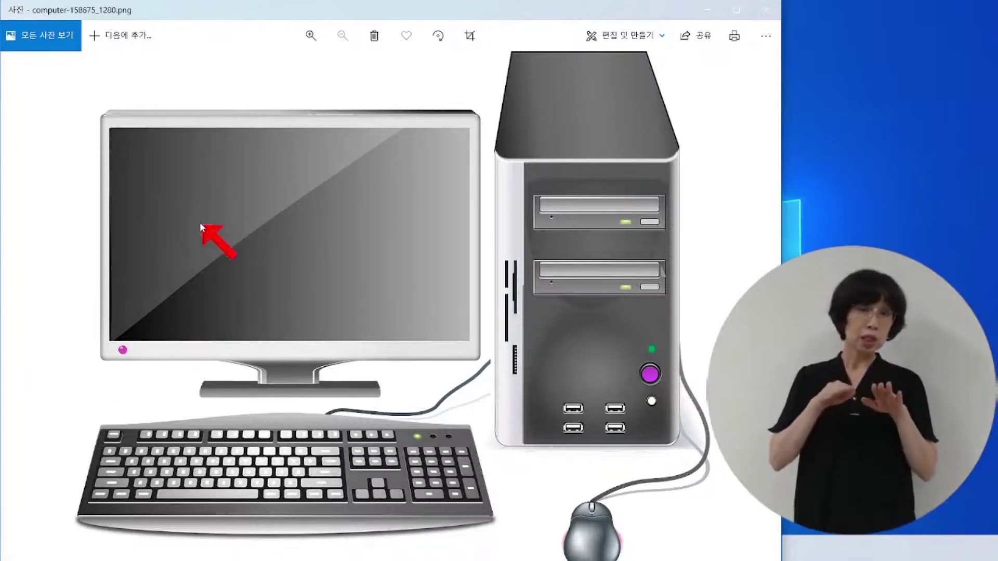
left_click(122, 351)
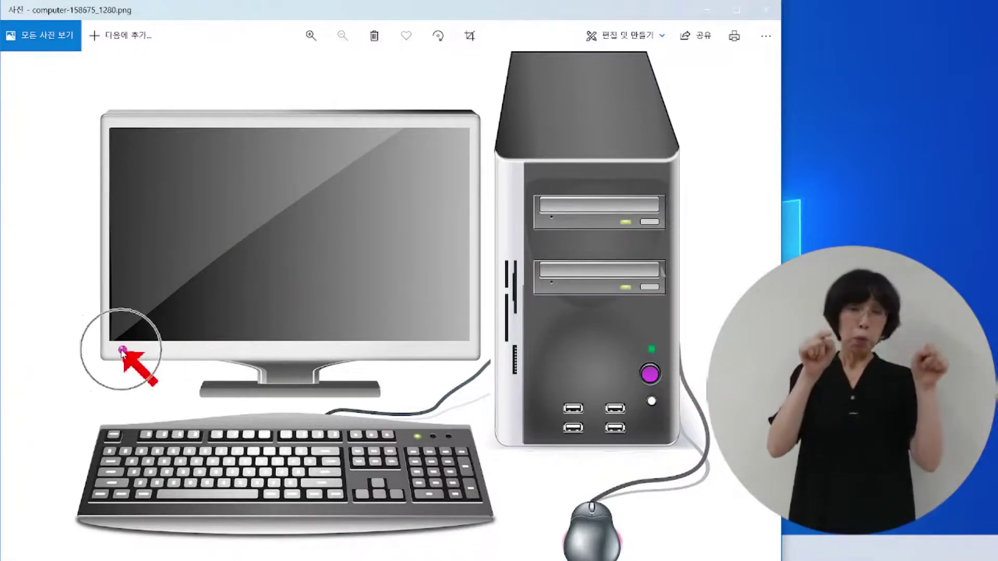
left_click(654, 381)
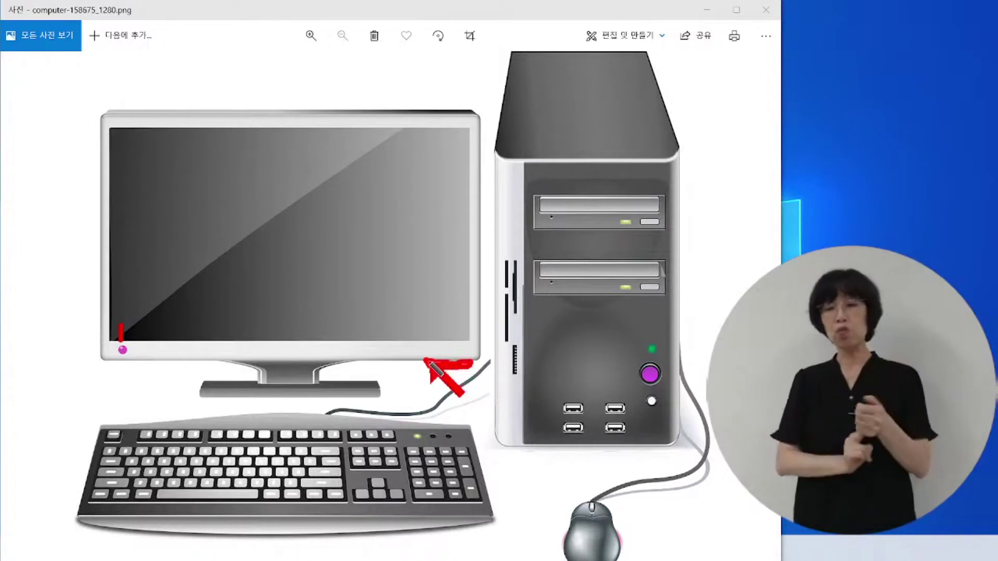
left_click(118, 348)
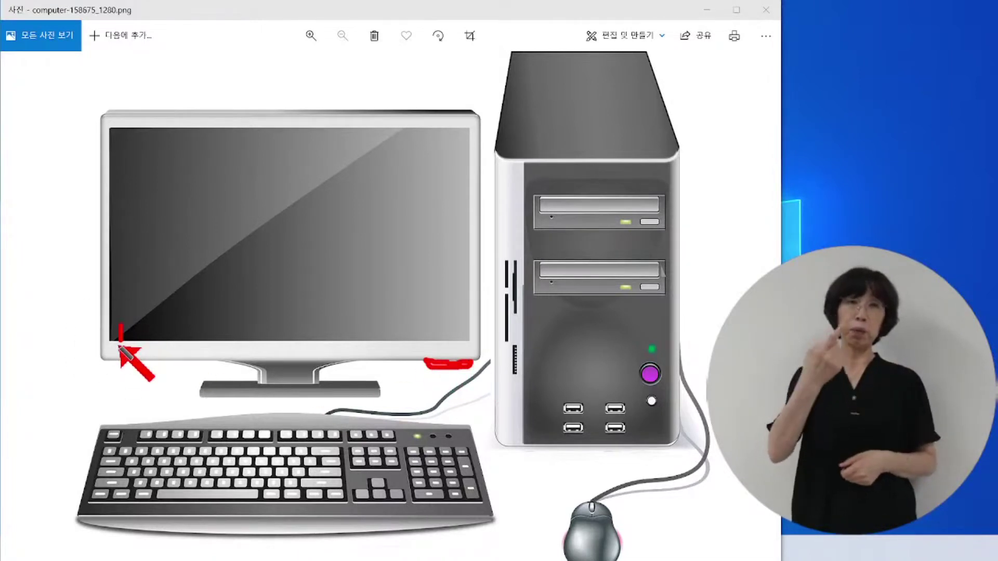
left_click(123, 350)
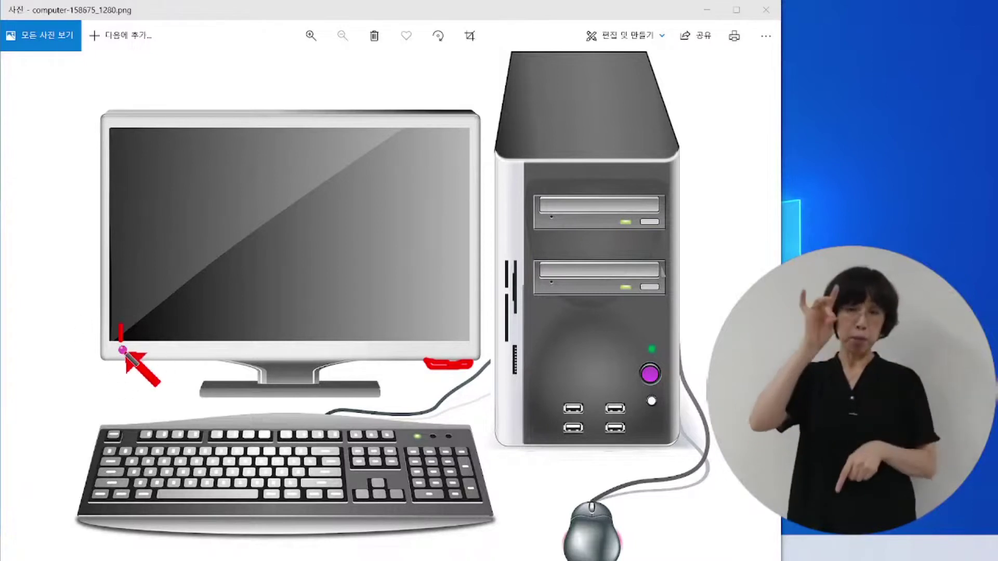
mouse_move(600, 365)
left_mouse_down()
mouse_move(619, 364)
mouse_move(603, 387)
mouse_move(627, 389)
left_mouse_up()
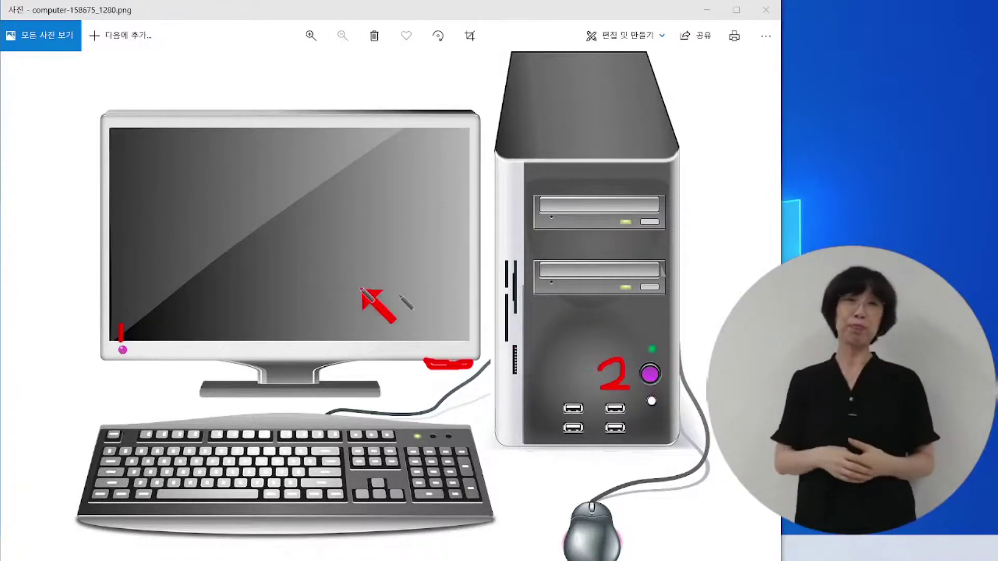
Point out the power buttons of the monitor and the tower, finishing on the tower's purple button
left_click(648, 382)
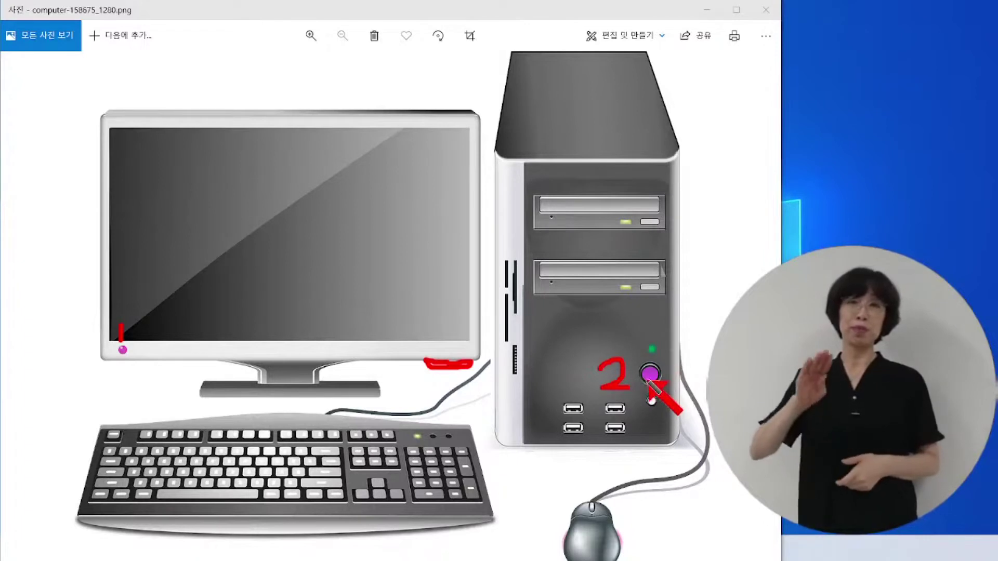
left_click(307, 215)
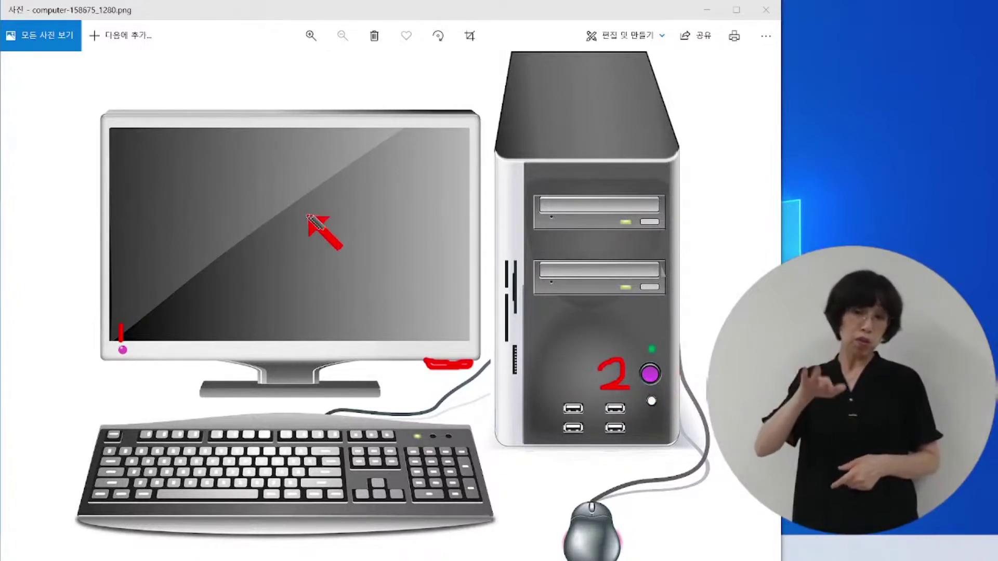
left_click(122, 350)
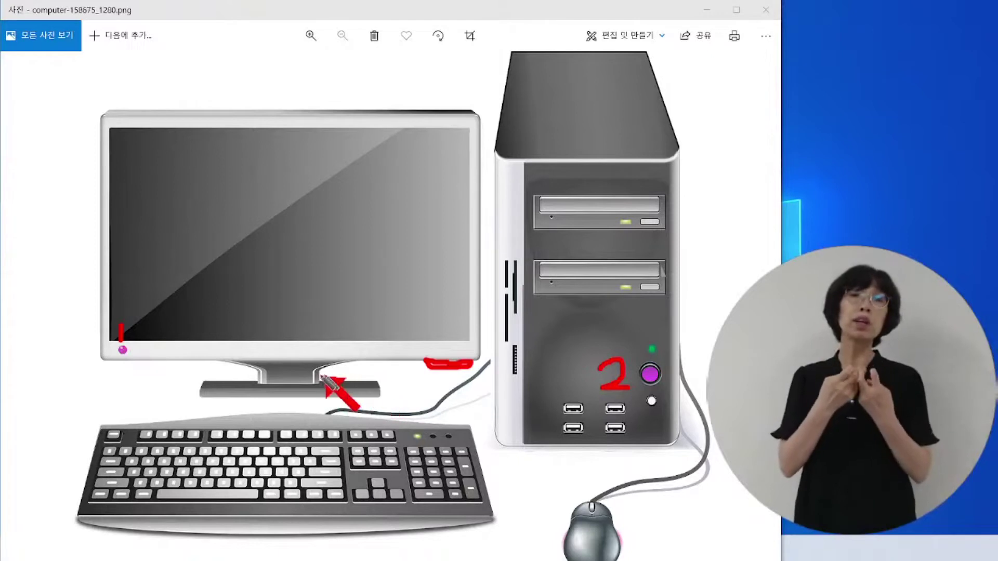
key("ctrl")
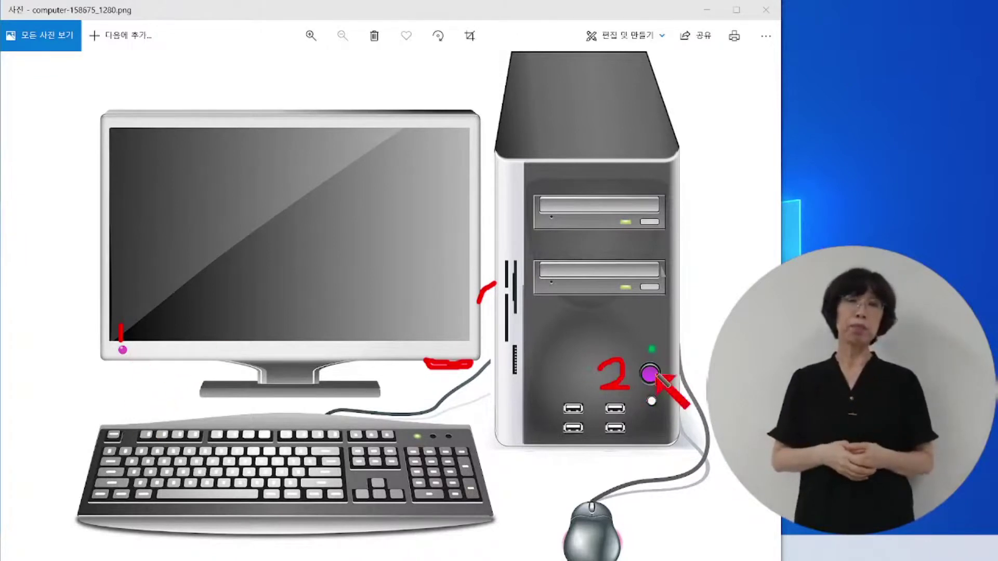
left_click(656, 373)
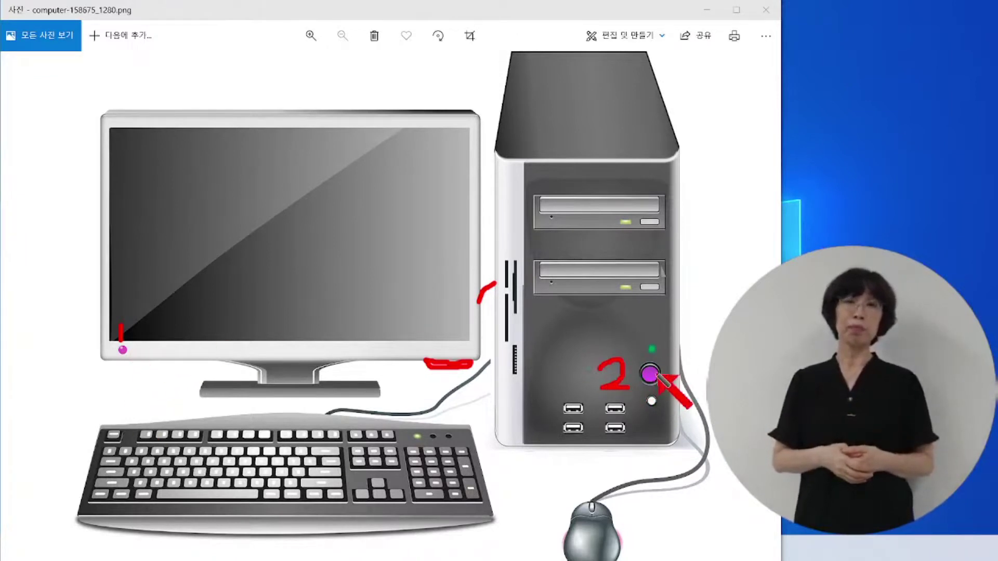
key("ctrl")
key("ctrl")
left_click(650, 373)
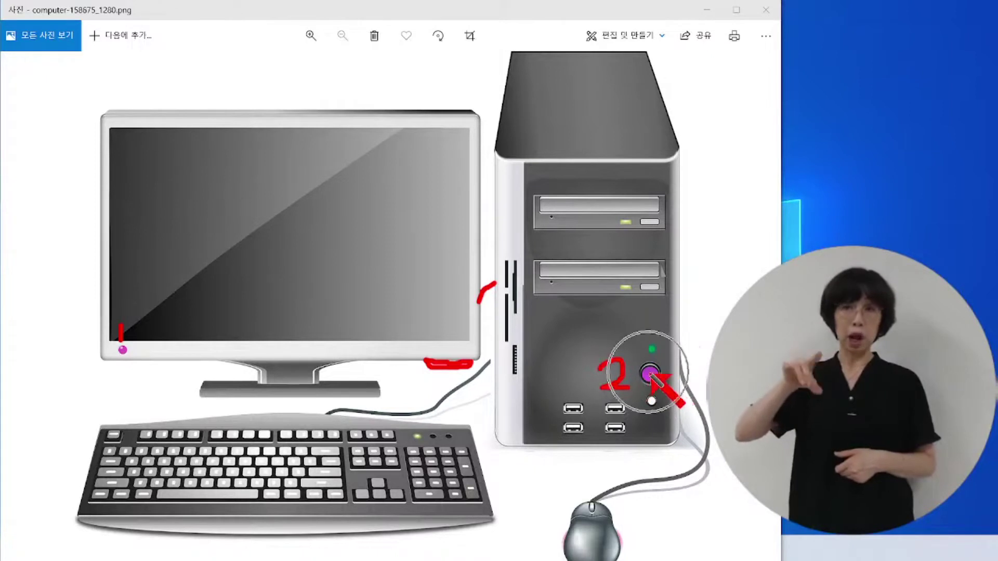
left_click(651, 373)
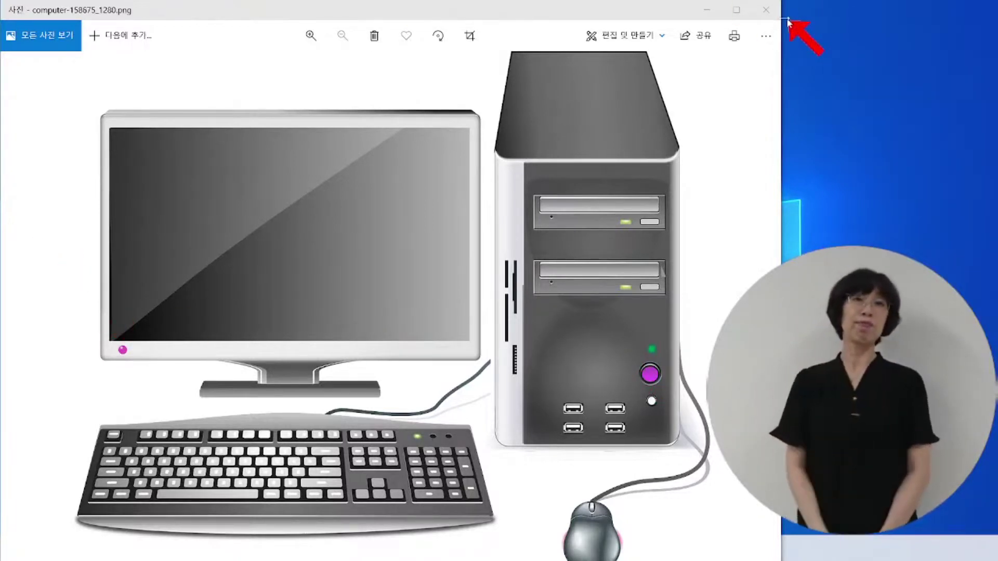
Close the picture, find the 전원 option in the Start menu, and dismiss the menu
left_click(766, 10)
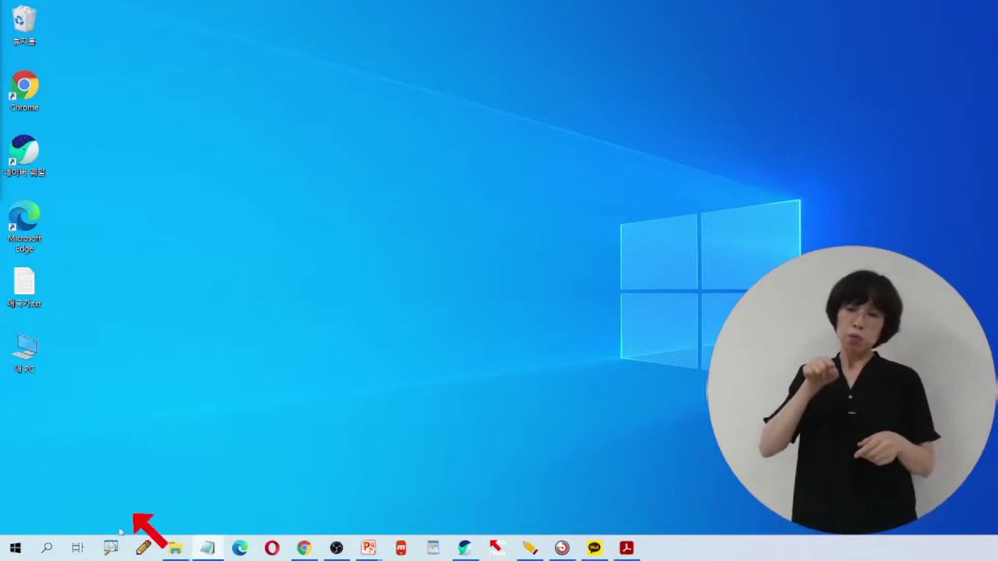
left_click(16, 549)
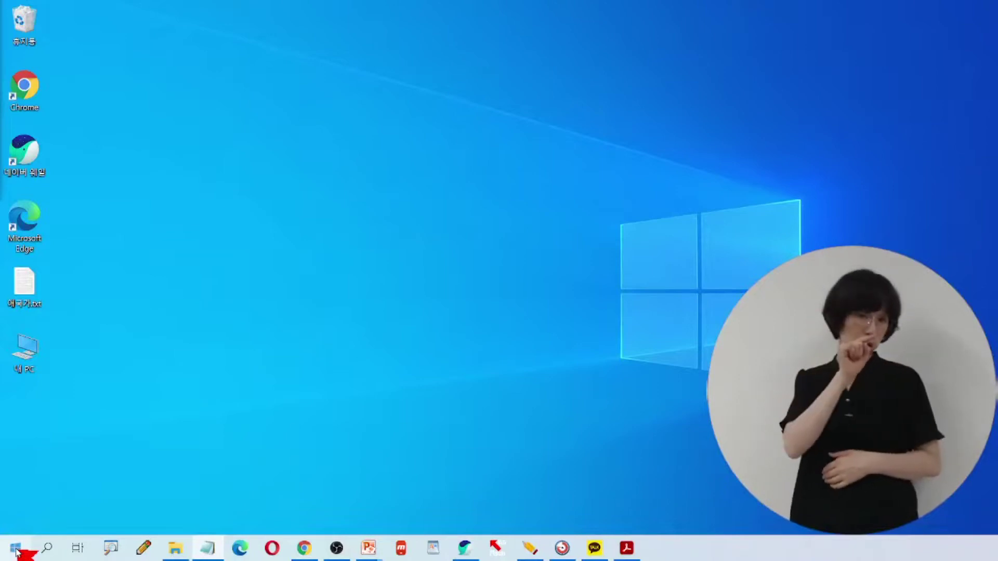
left_click(16, 550)
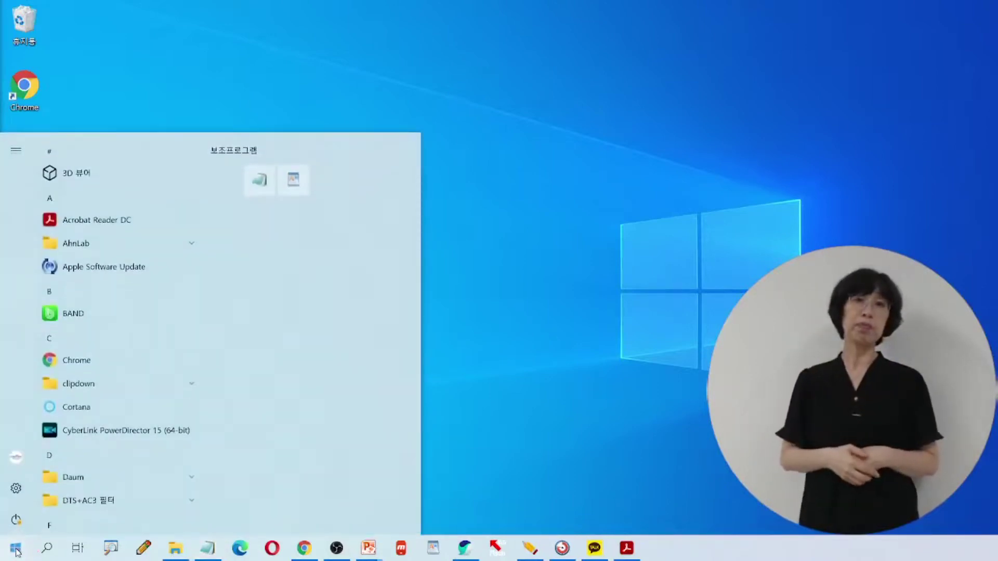
mouse_move(17, 522)
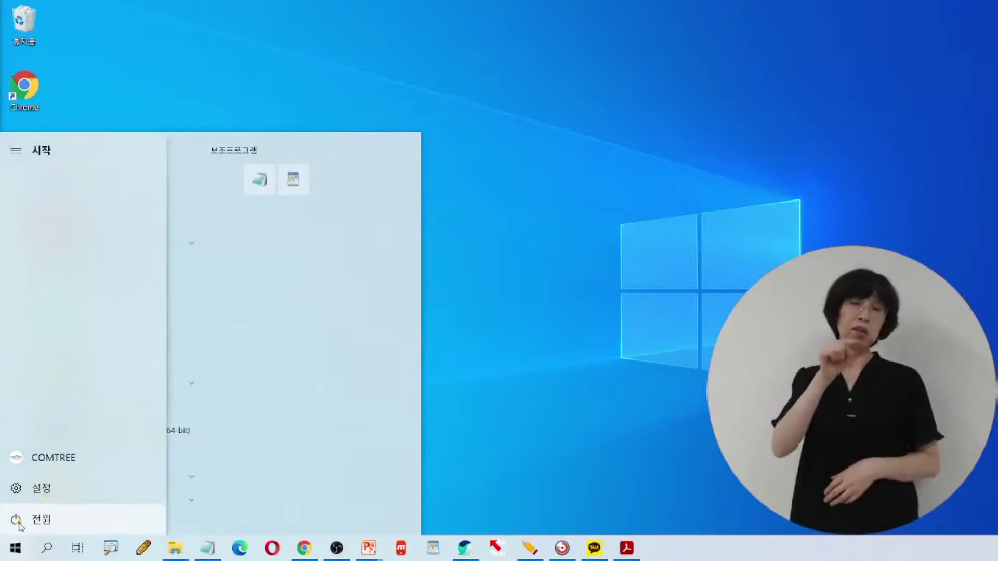
left_click(582, 427)
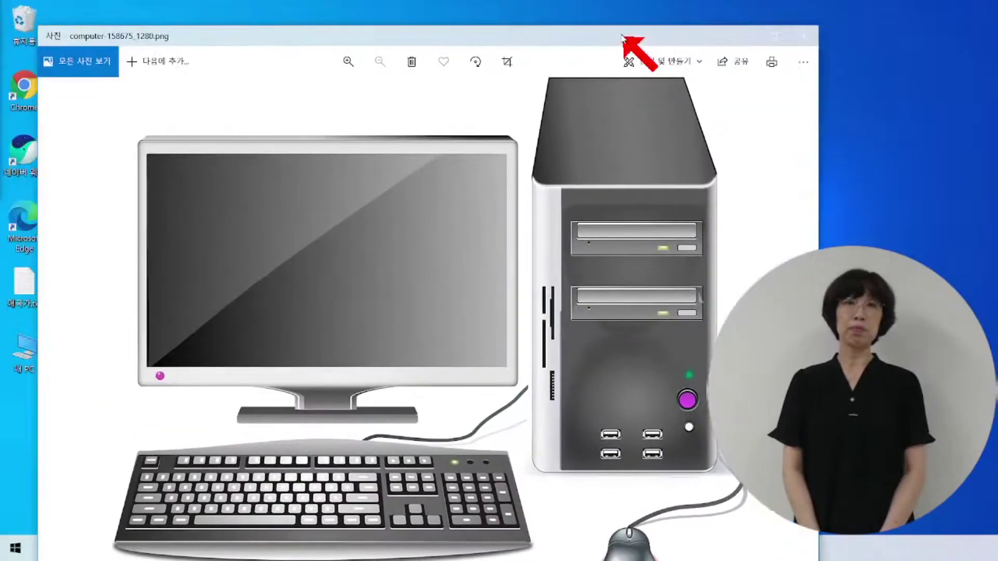
Move the reopened picture to the screen's corner and point out the drawn mouse's wheel and left button
left_click_drag(622, 37, 587, 11)
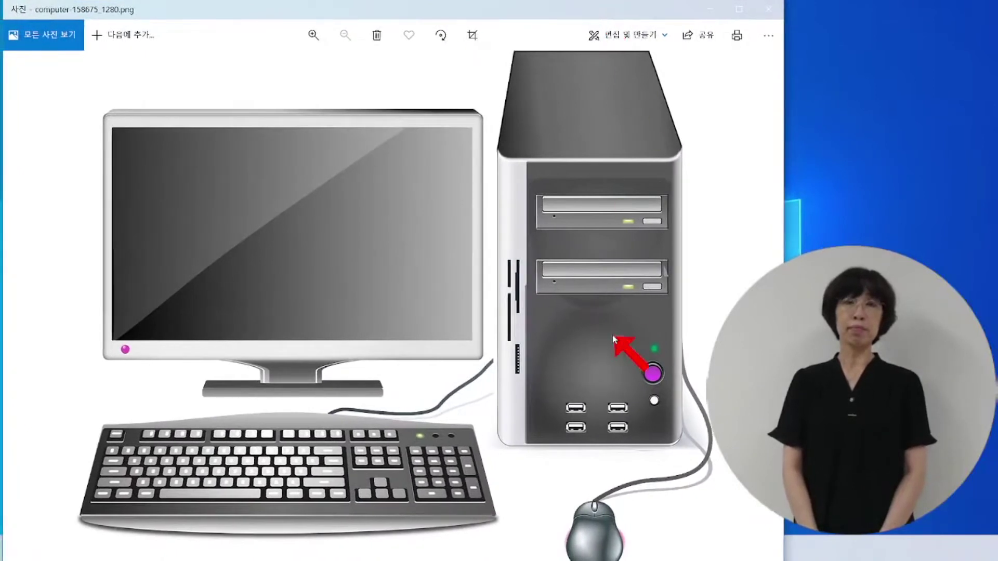
mouse_move(668, 13)
left_mouse_down()
mouse_move(666, 45)
mouse_move(664, 13)
left_mouse_up()
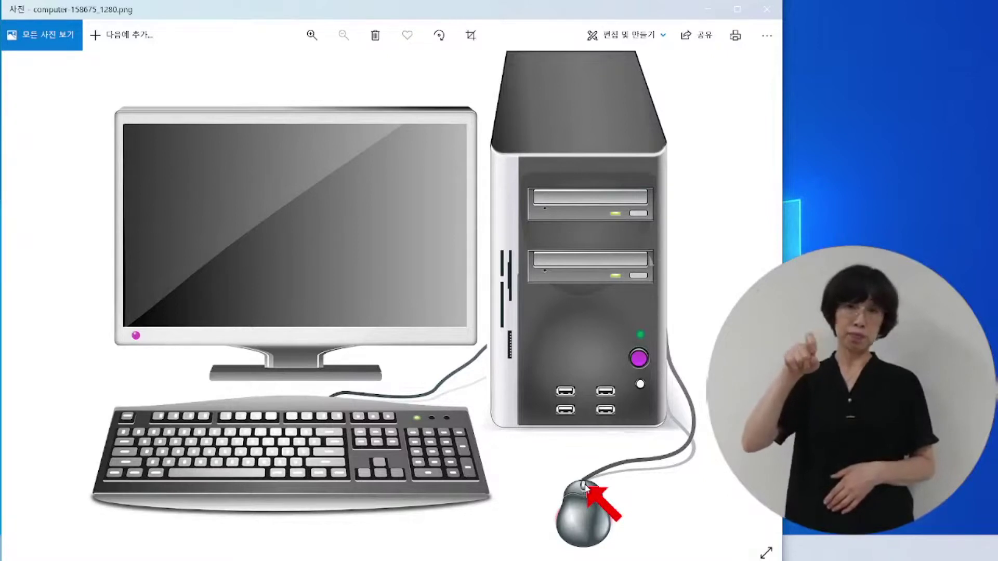
left_click(584, 487)
left_click(584, 486)
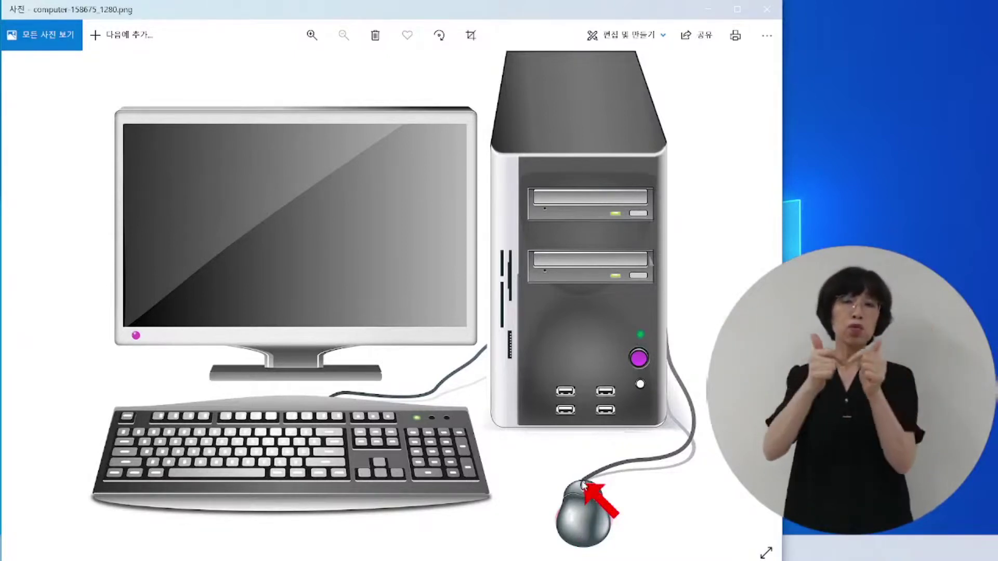
left_click(584, 488)
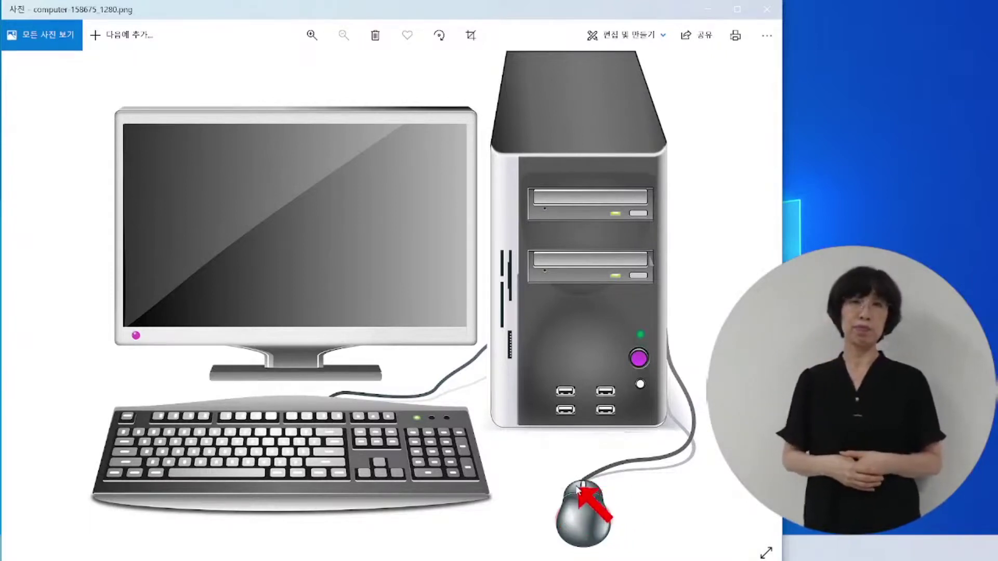
left_click(578, 488)
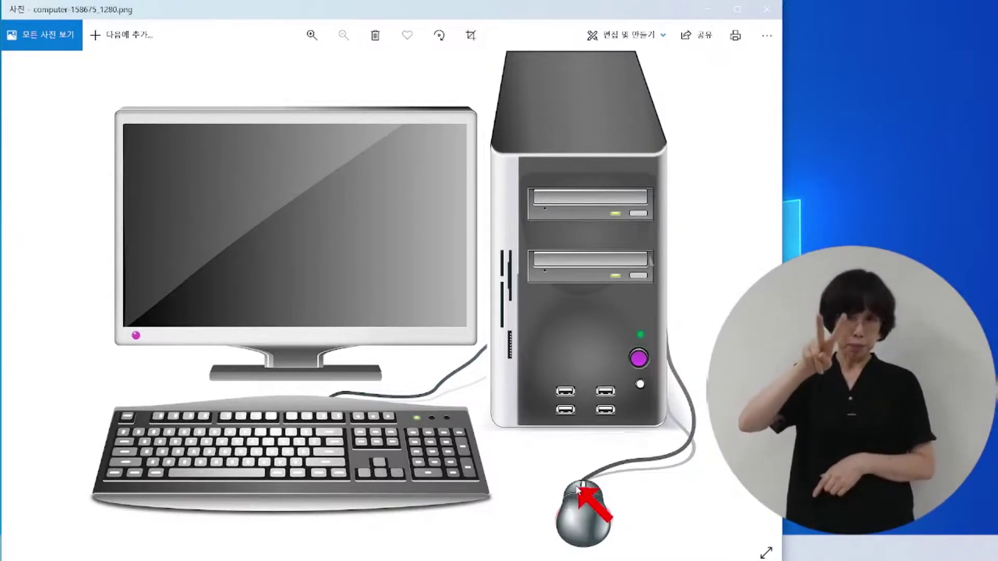
left_click(577, 489)
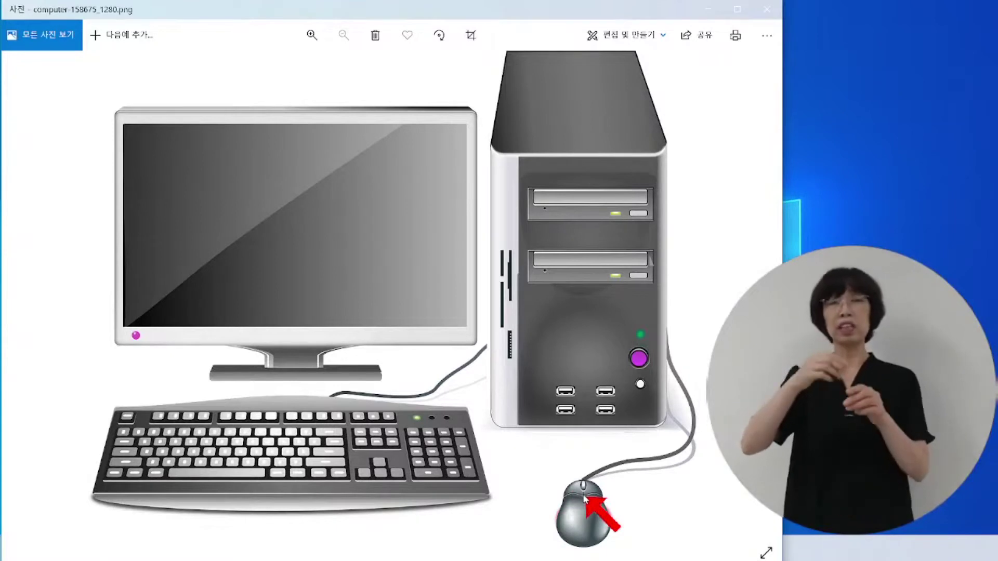
Minimise the picture and rearrange the Chrome, 네이버 웨일 and Microsoft Edge icons into a horizontal row on the open desktop
left_click(713, 17)
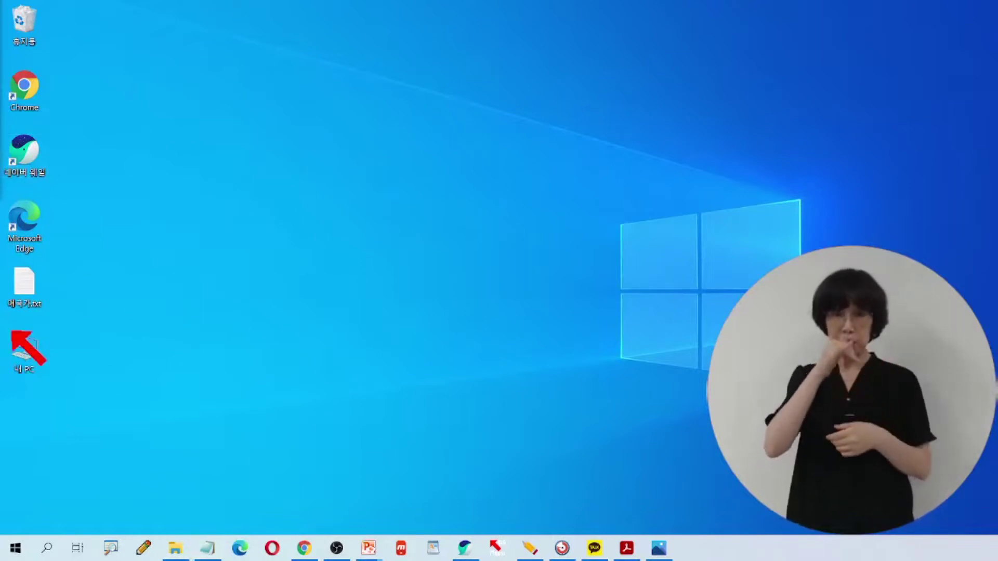
left_click_drag(38, 89, 236, 154)
left_click_drag(46, 164, 319, 162)
left_click_drag(21, 223, 429, 162)
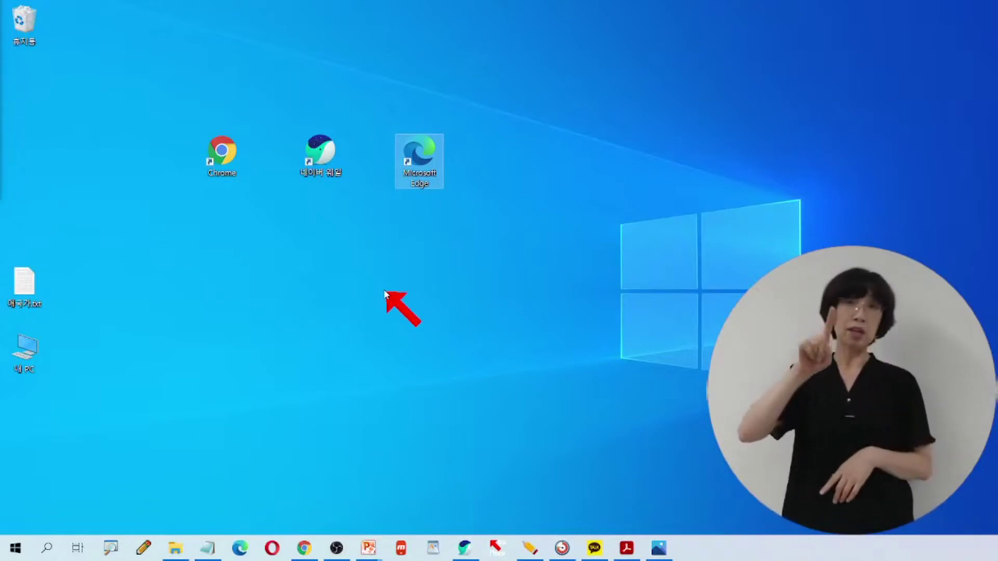
Select the Microsoft Edge icon, view its context menu commands and dismiss the menu
left_click(415, 171)
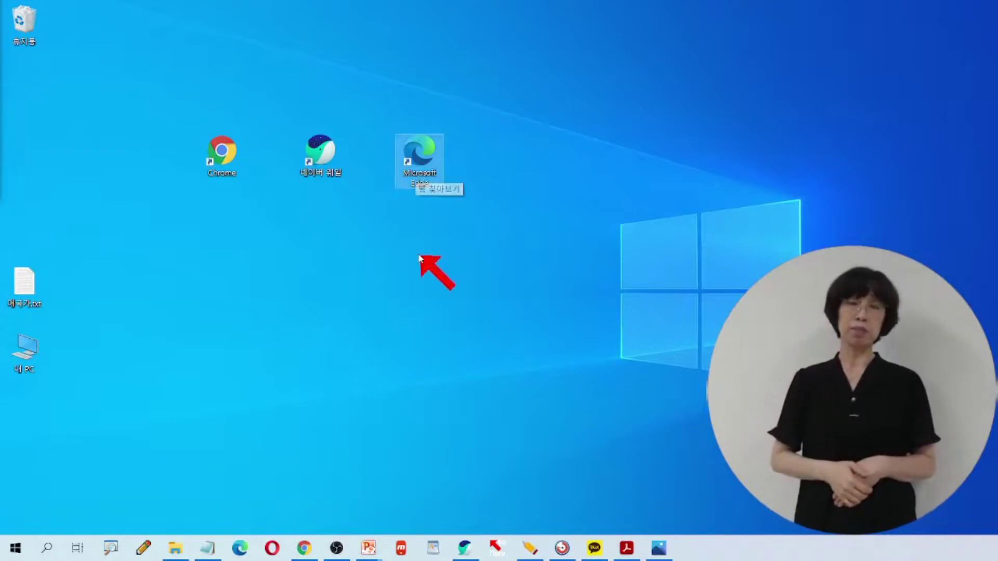
right_click(413, 153)
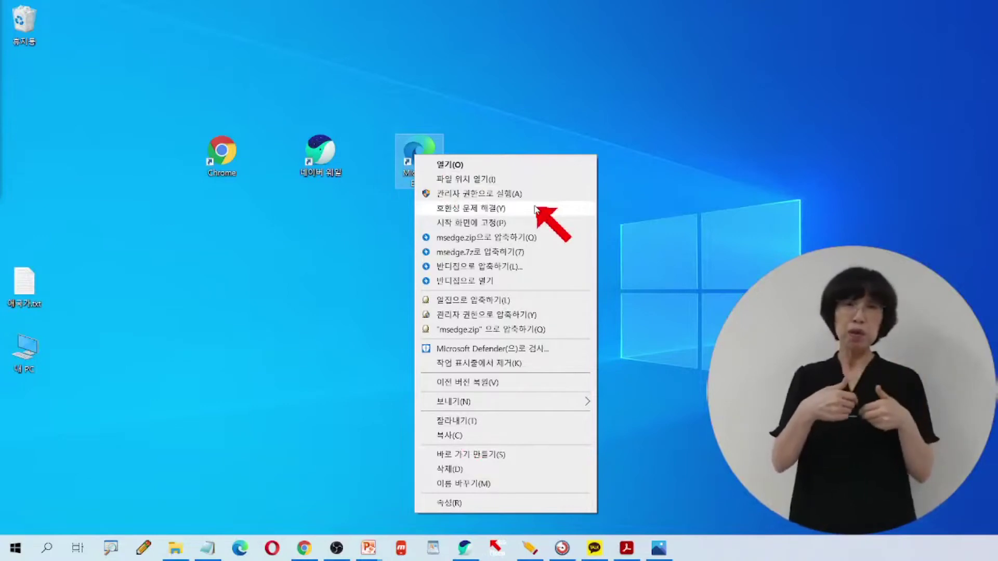
left_click(527, 78)
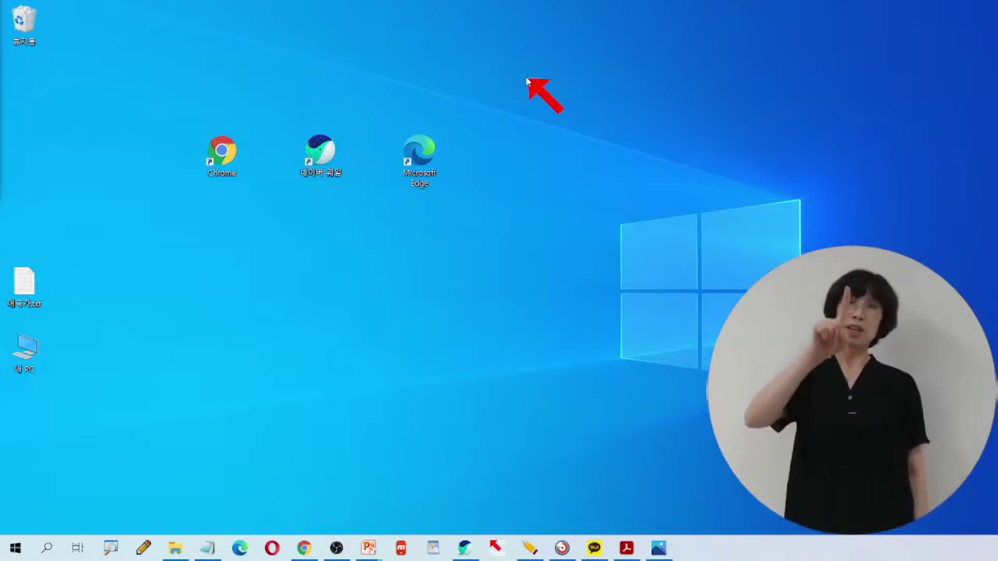
View the context menu of the empty desktop at two different spots and dismiss it
right_click(520, 126)
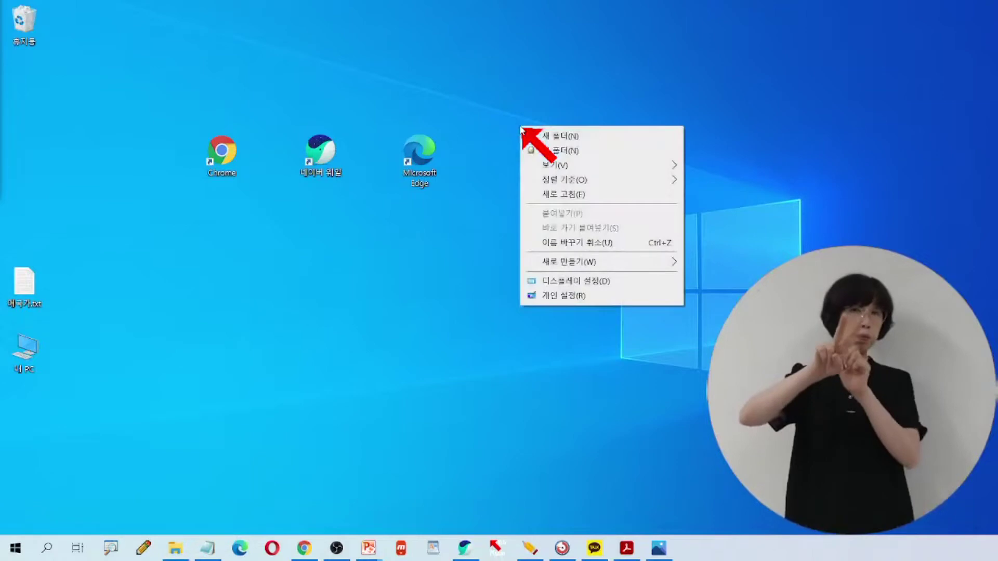
right_click(494, 59)
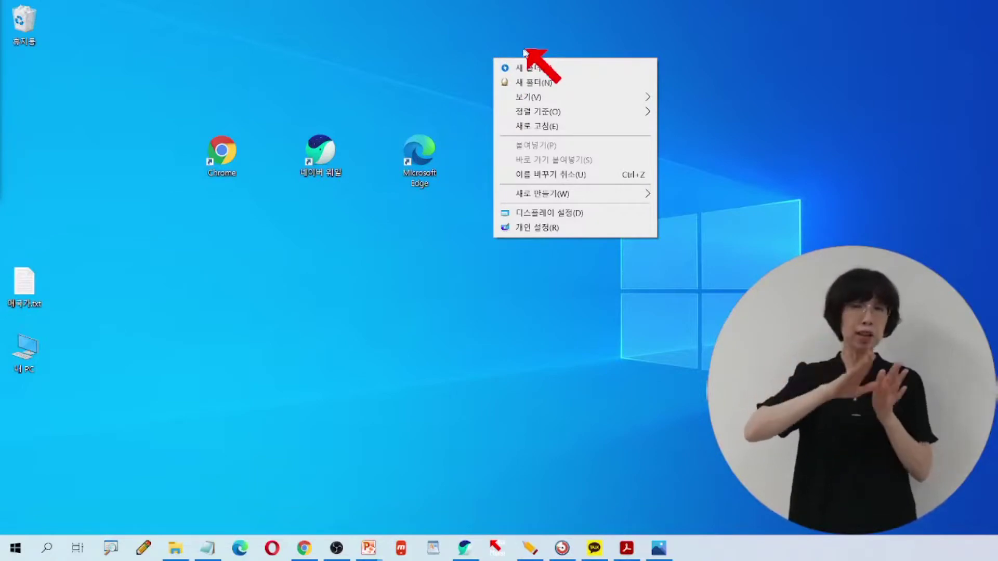
left_click(334, 57)
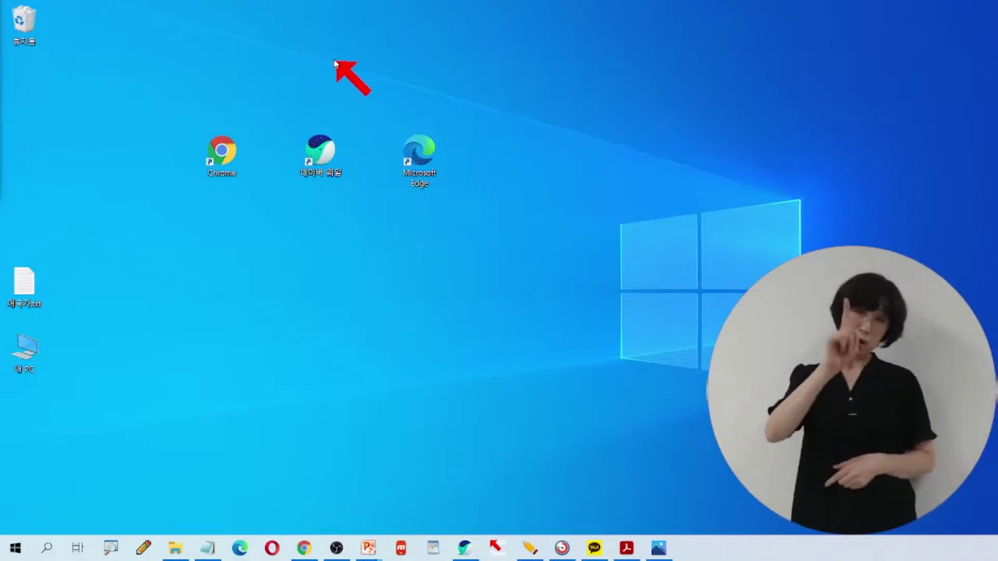
Select the Microsoft Edge icon, open the browser from it and close its window, going through opening and closing twice
left_click(419, 156)
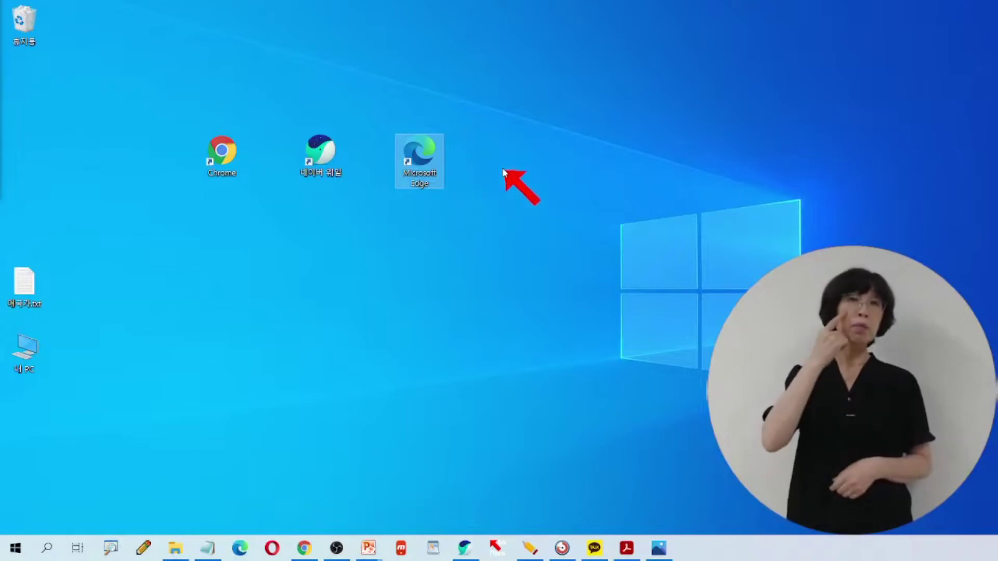
double_click(417, 154)
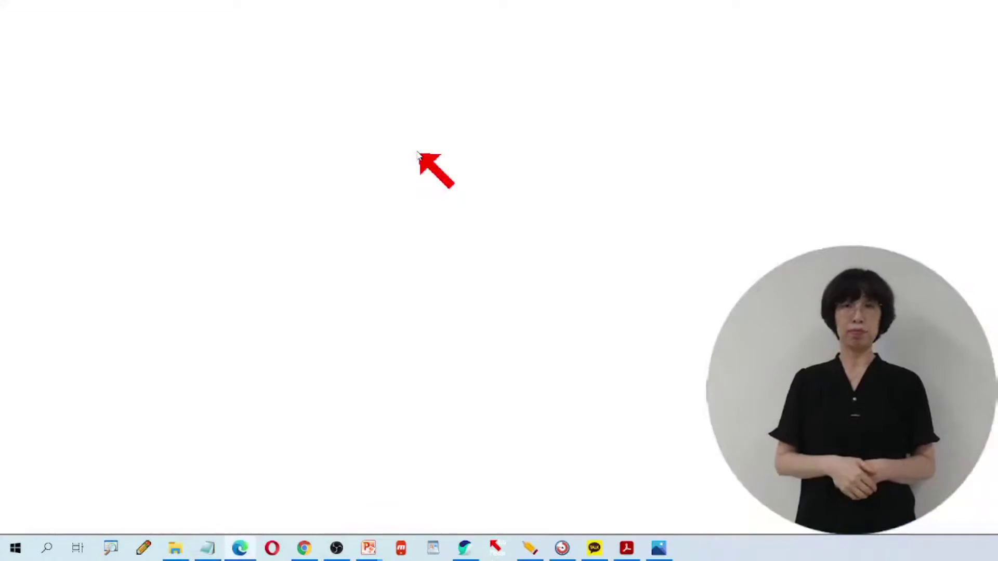
left_click(983, 12)
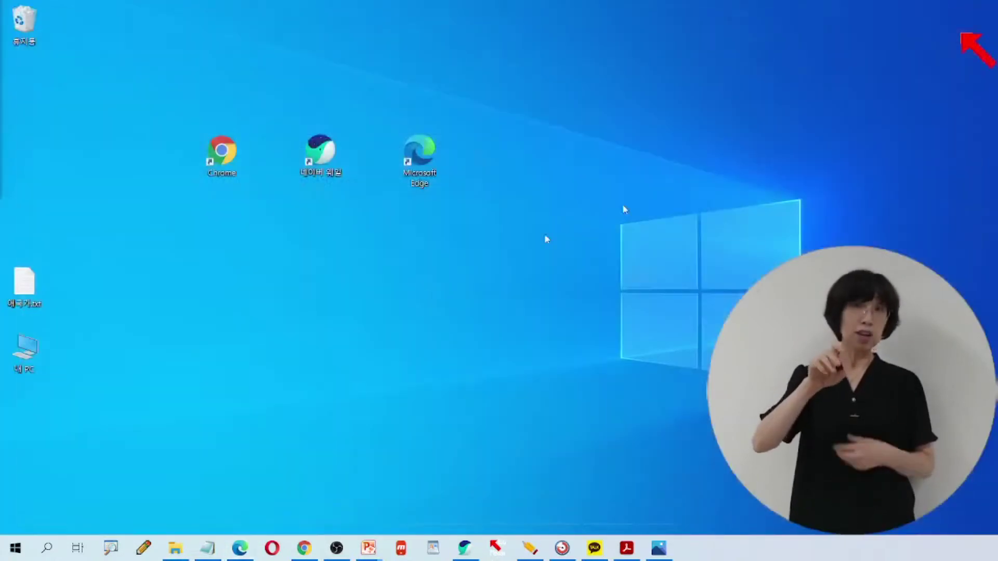
double_click(422, 158)
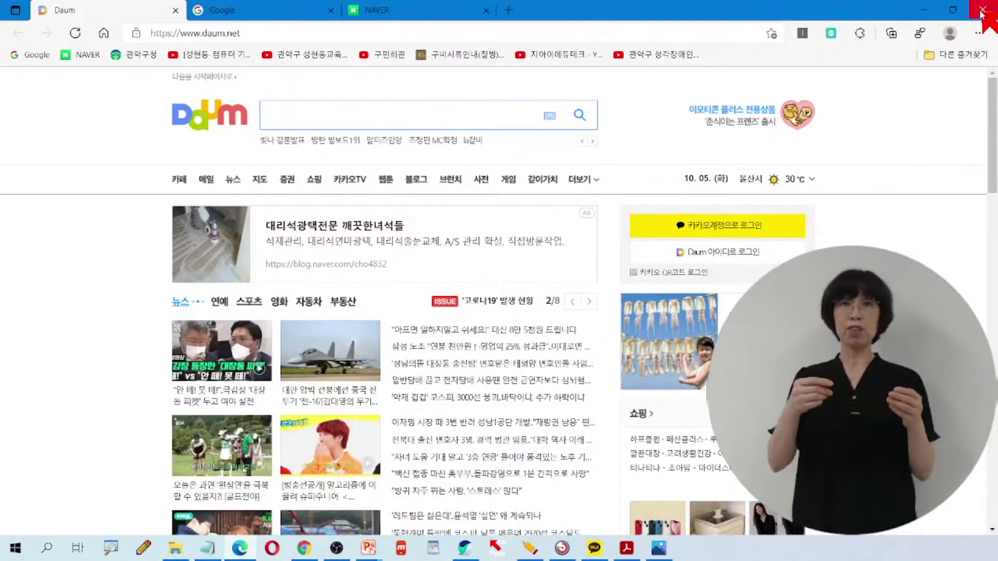
left_click(981, 13)
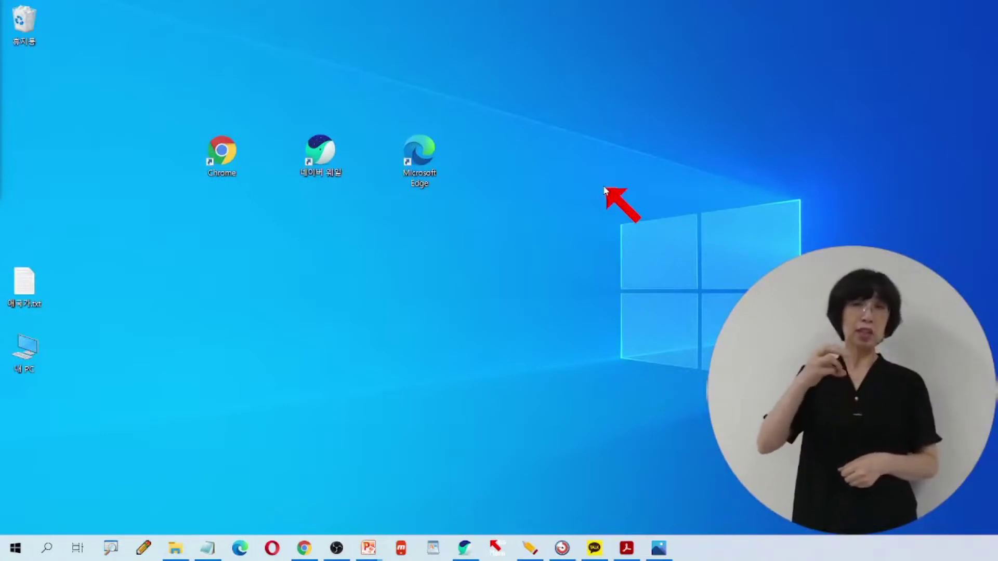
View the context menu of the empty desktop next to the Microsoft Edge icon and dismiss it
right_click(487, 169)
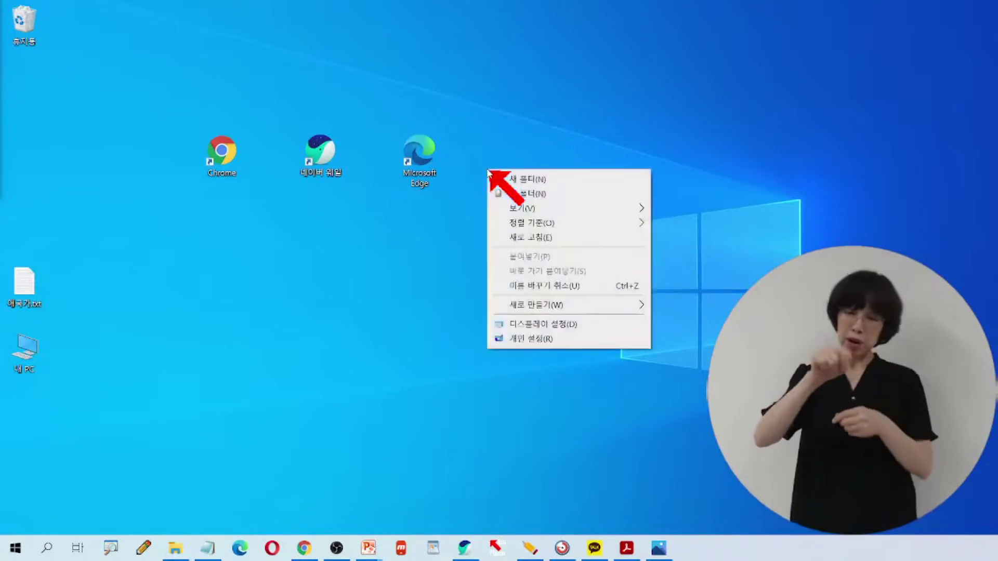
left_click(423, 357)
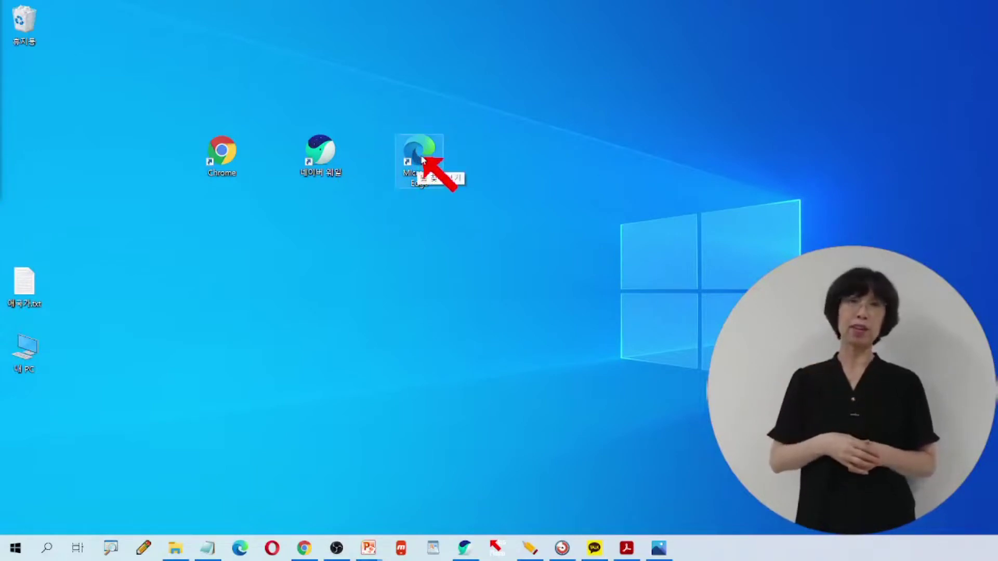
left_click(787, 97)
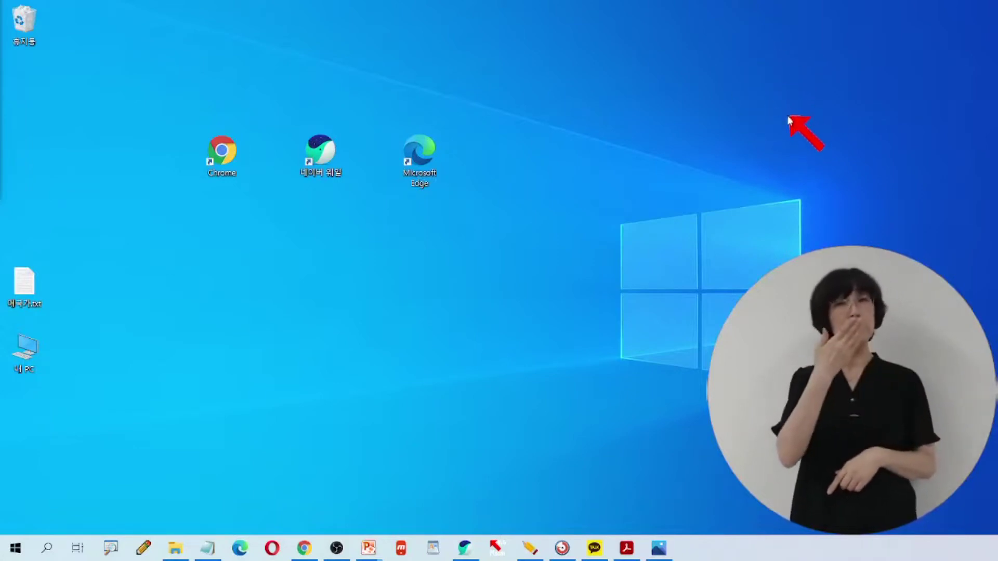
Move the Microsoft Edge icon to the desktop's upper-right area and back across to the left of the Chrome icon
left_click(427, 165)
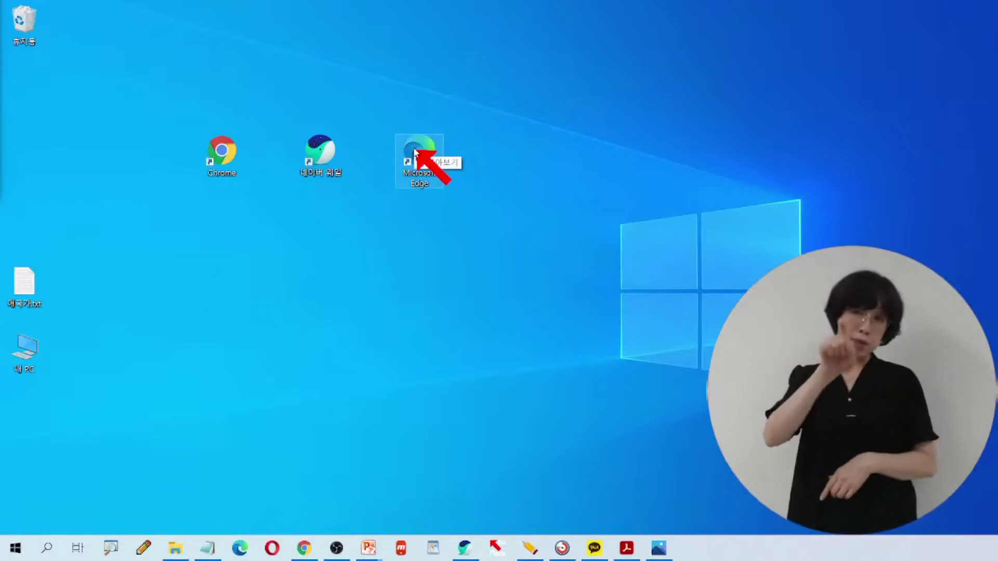
left_click(415, 153)
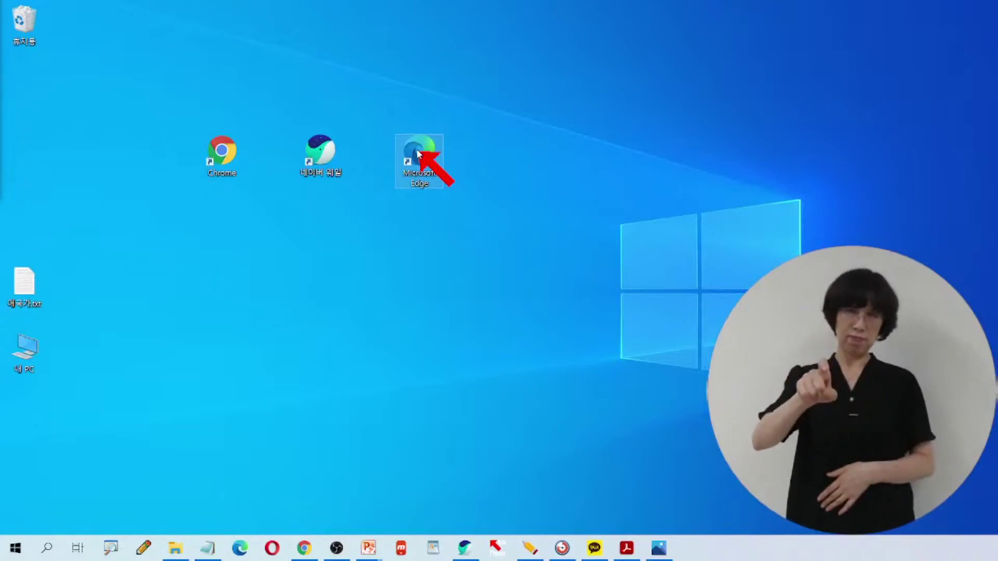
left_click_drag(419, 153, 862, 84)
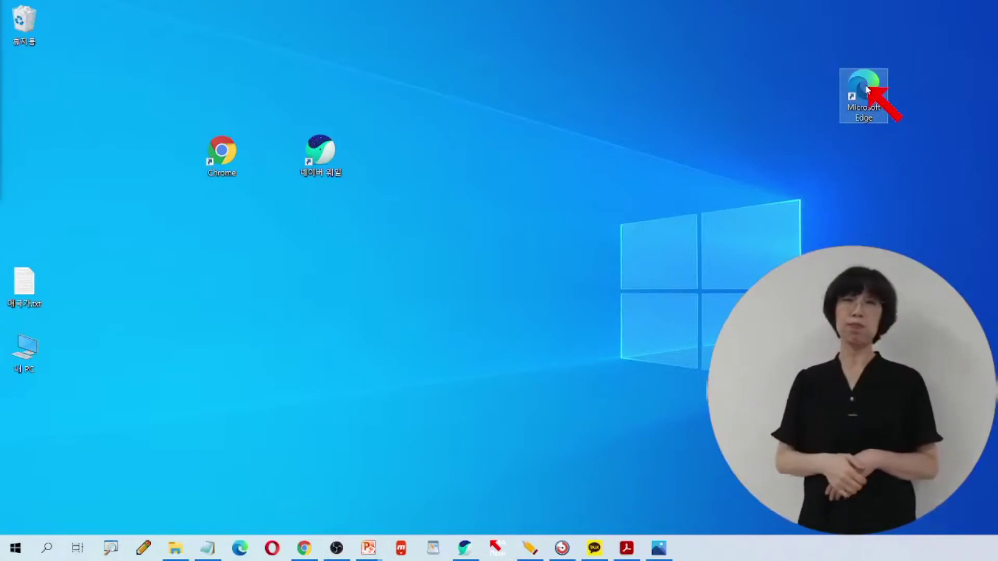
left_click_drag(866, 89, 77, 140)
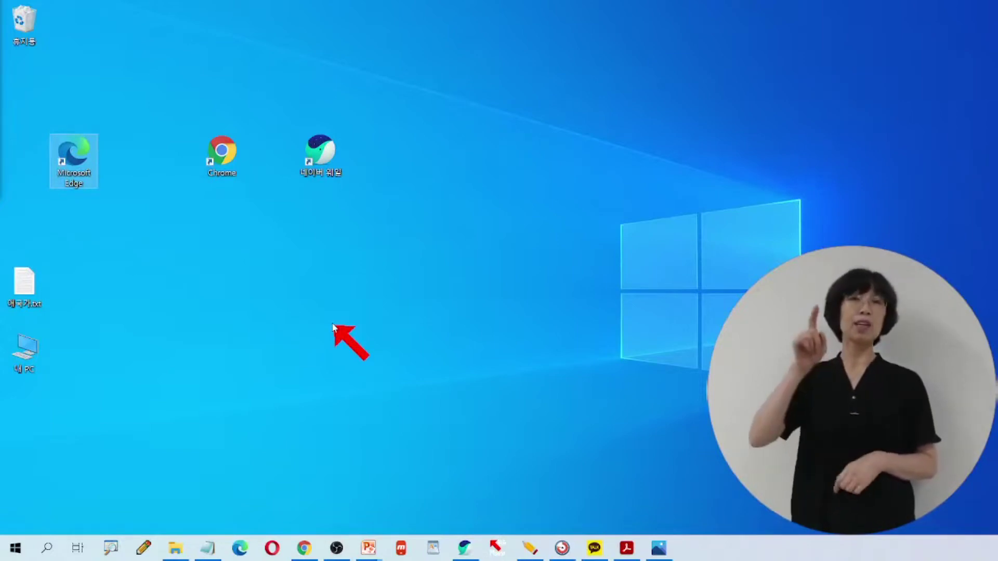
Bring up the mouse-terms notes in Notepad, go over the 클릭 entry and select the 네이버 웨일 icon as its example
left_click(207, 548)
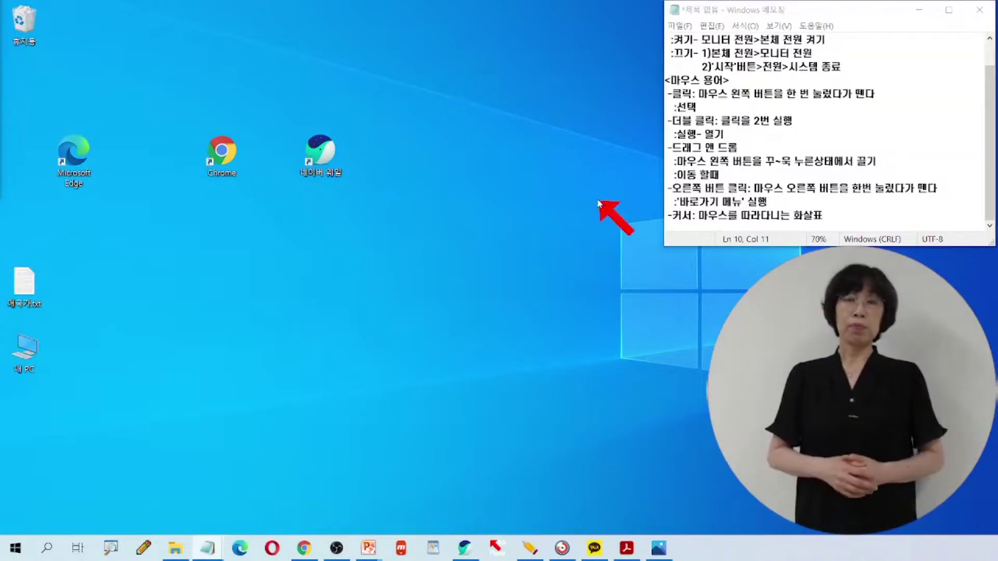
left_click(717, 120)
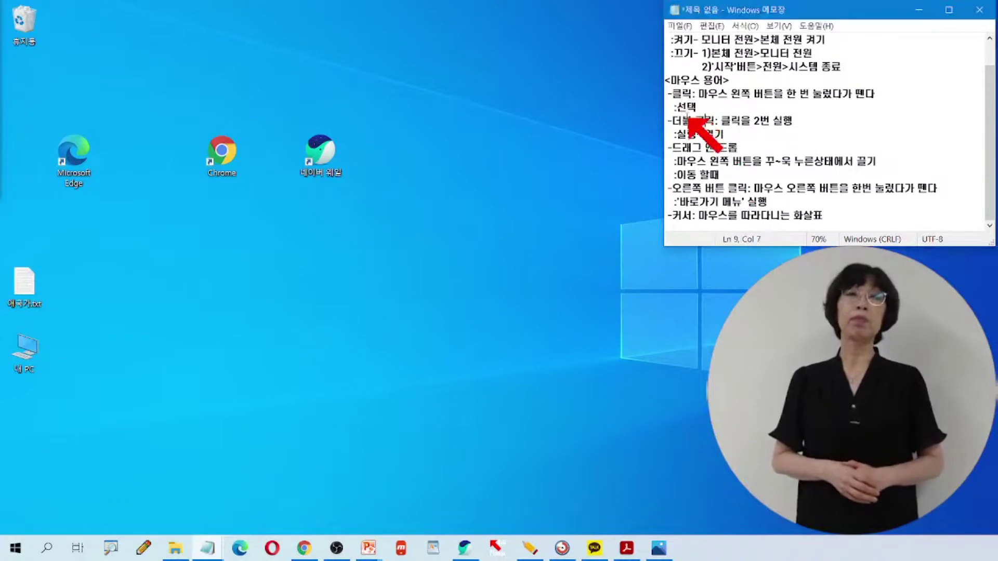
left_click(725, 110)
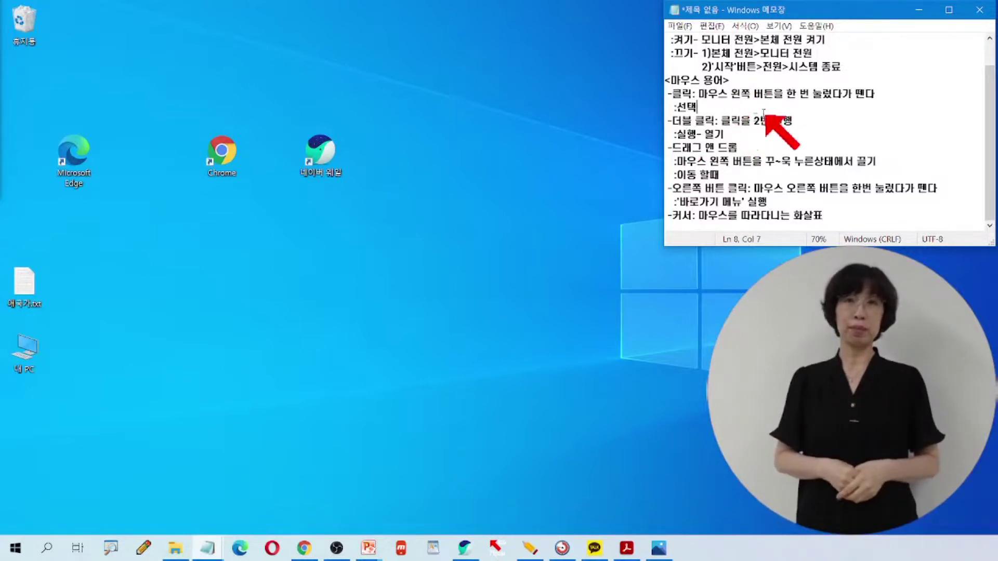
left_click(677, 93)
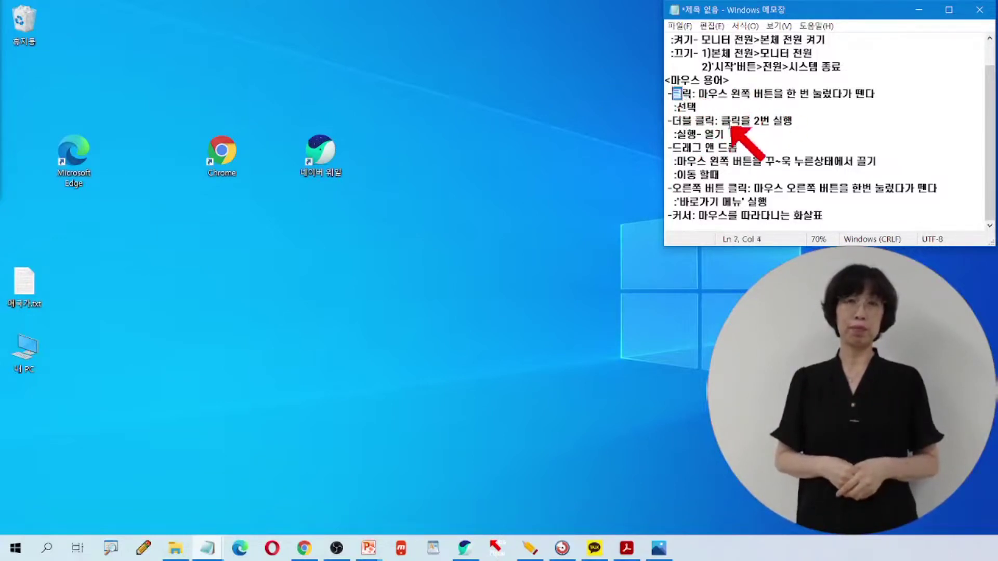
left_click(852, 95)
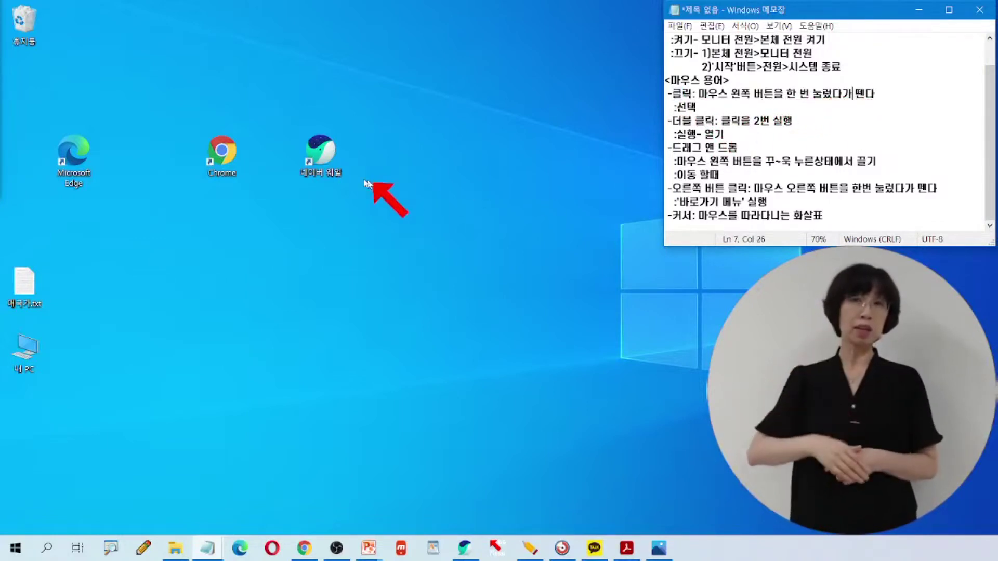
left_click(327, 156)
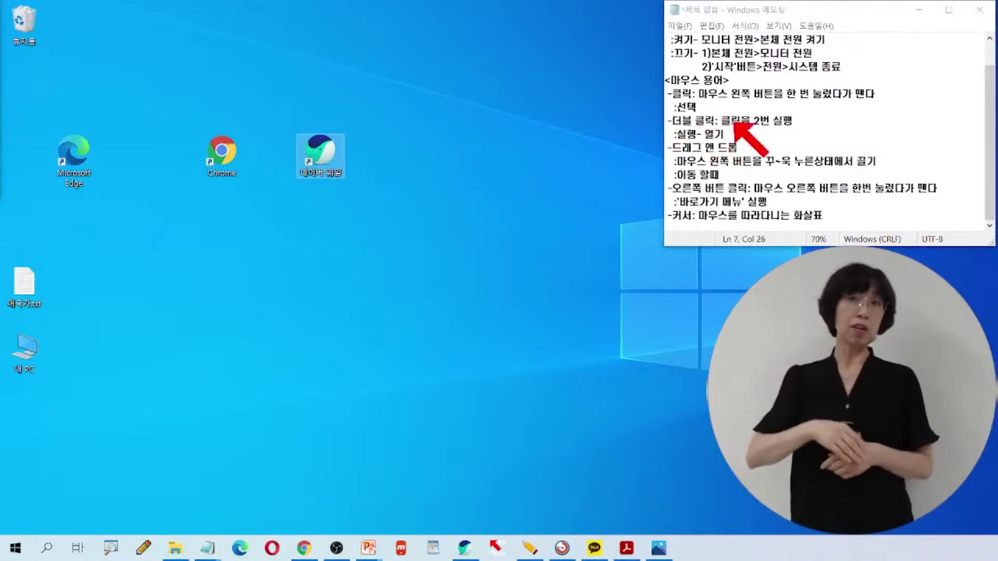
Highlight the explanations of 더블 클릭 and 클릭 in the notes, and the purpose 실행- 열기
left_click_drag(721, 120, 784, 125)
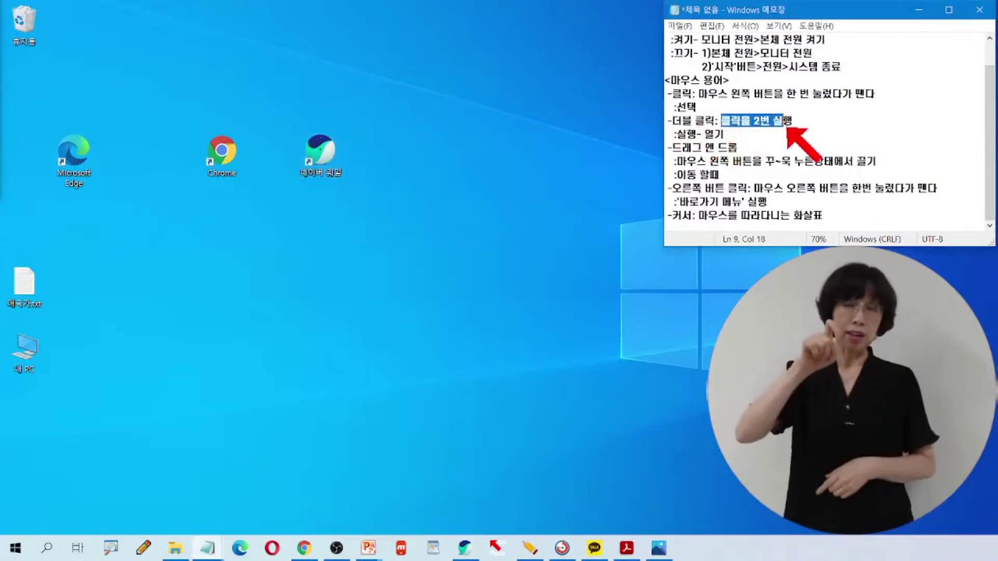
left_click(795, 125)
left_click_drag(701, 96, 837, 103)
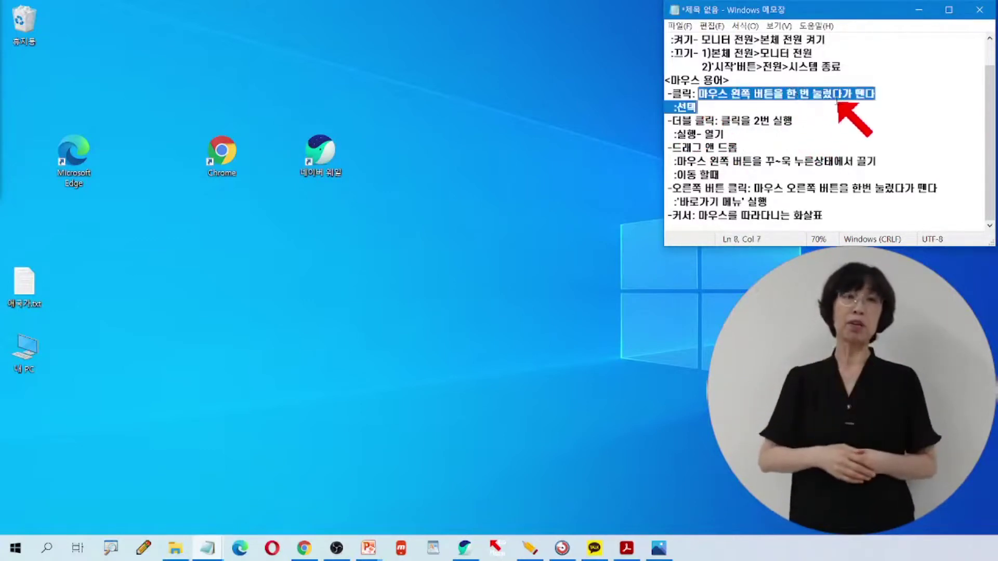
left_click(843, 114)
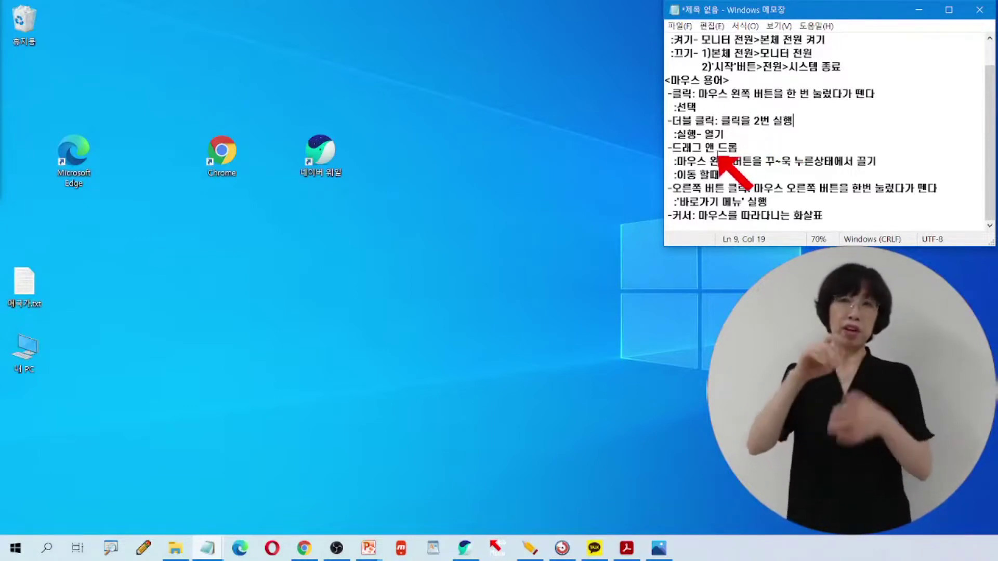
left_click_drag(677, 134, 725, 137)
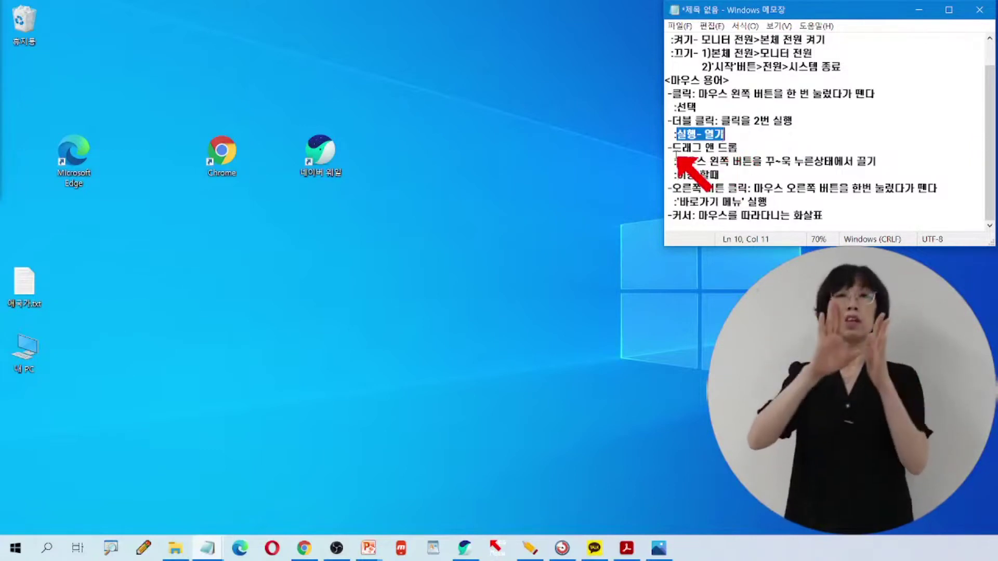
Highlight the term 드래그 앤 드롭 in the notes and place the text cursor after 이동 할때
left_click(674, 148)
left_click_drag(674, 149, 701, 147)
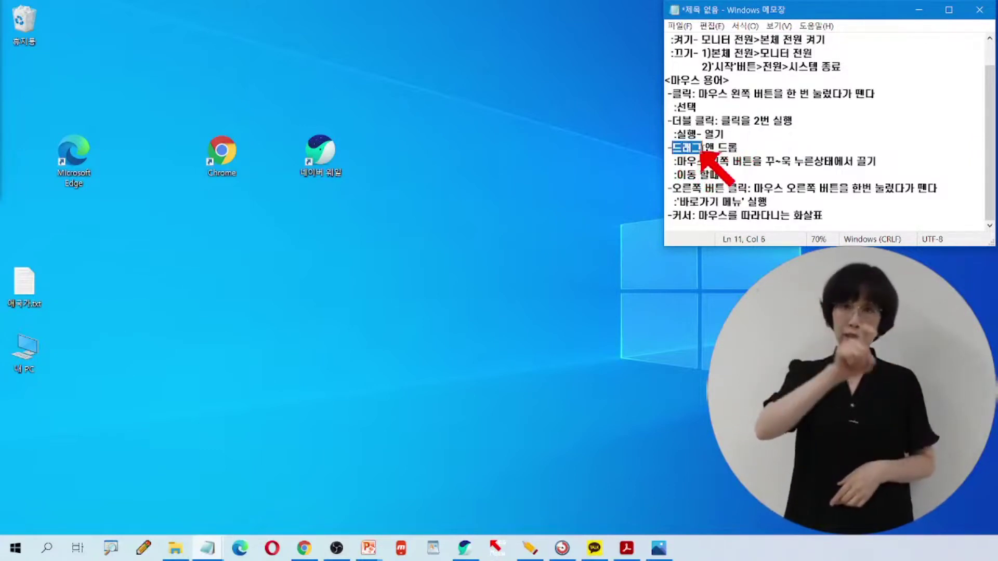
left_click(747, 145)
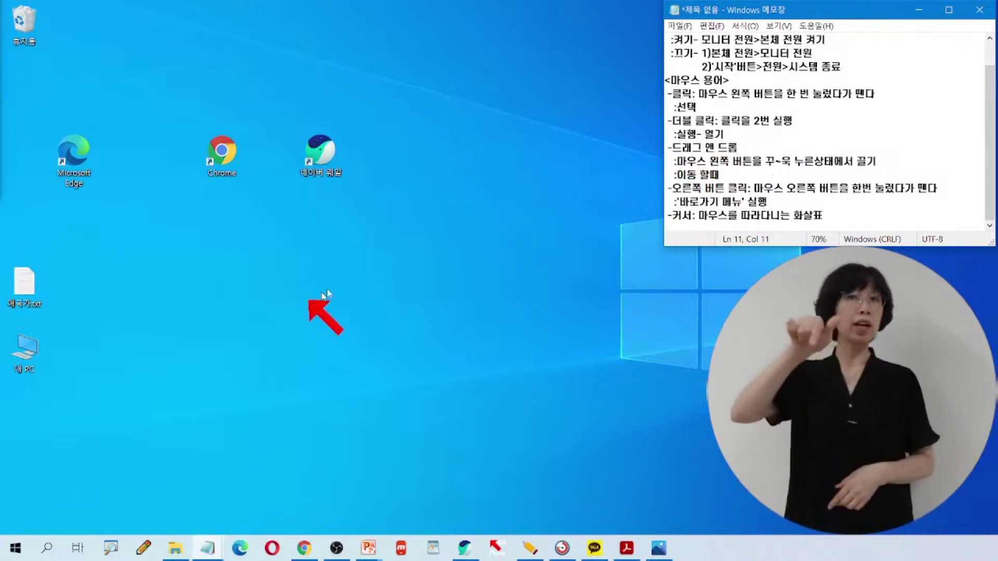
left_click_drag(673, 149, 742, 151)
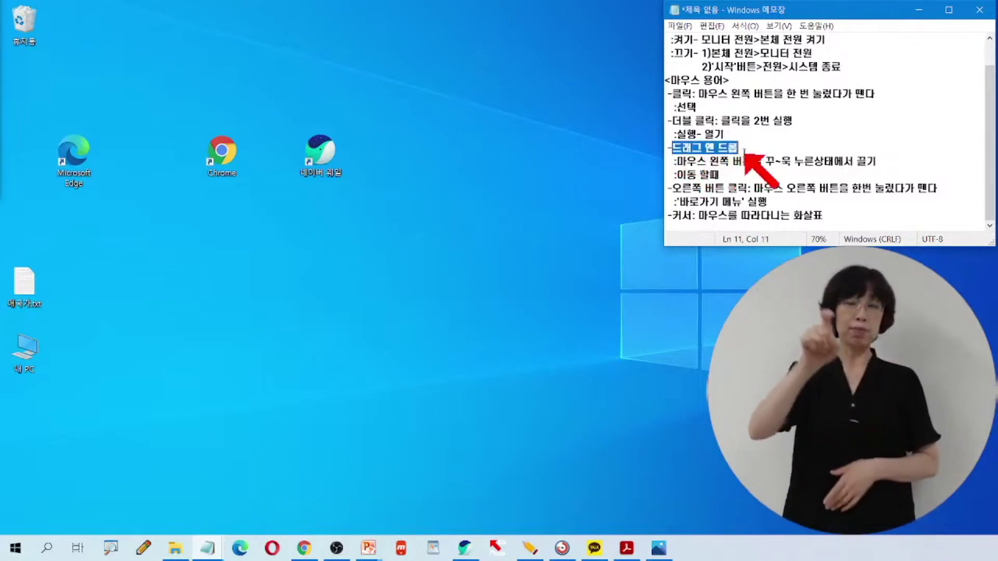
left_click(725, 174)
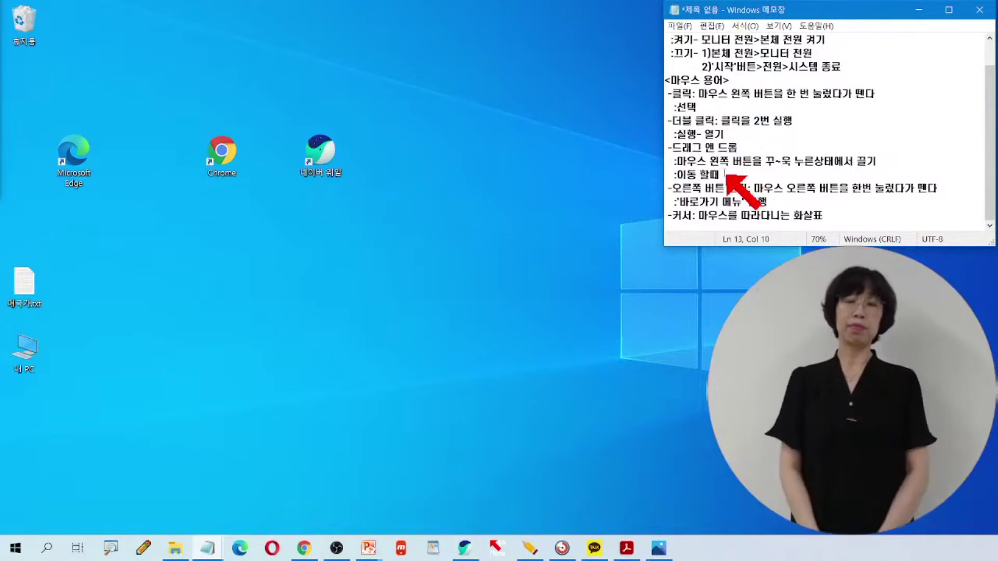
Move the 네이버 웨일 icon to the empty desktop area beside the notes window and highlight 이동 할때 in the notes
left_click(319, 155)
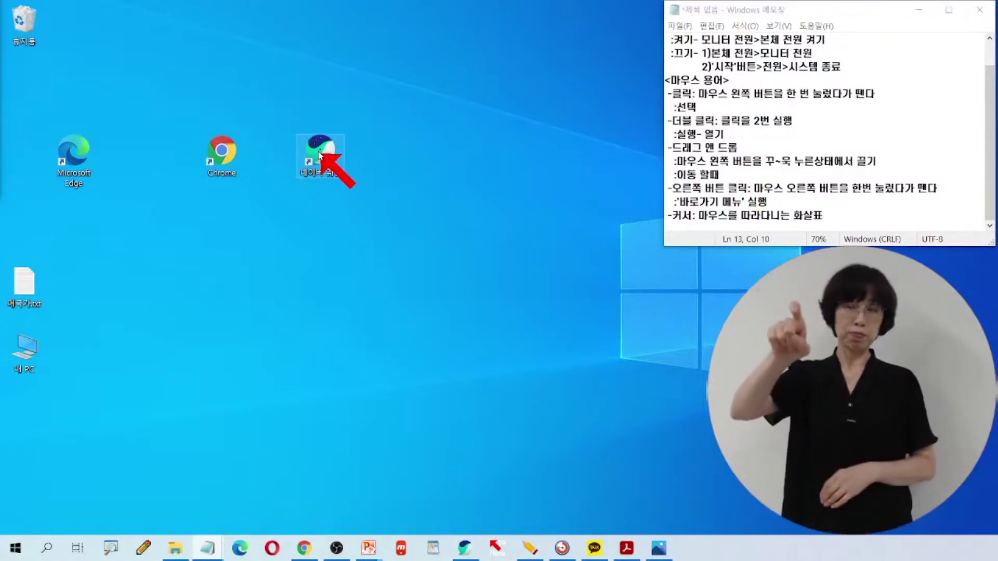
left_click_drag(319, 155, 582, 63)
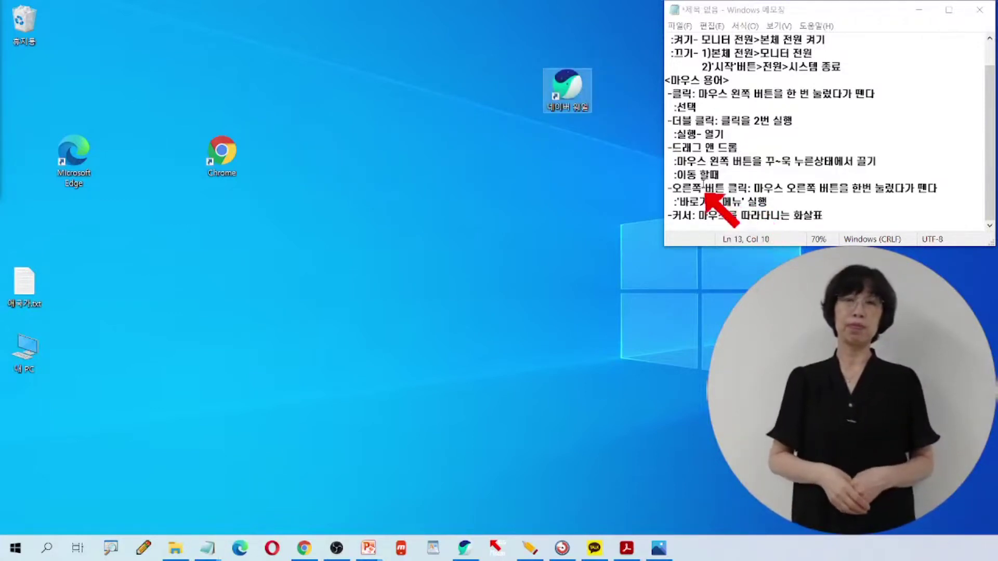
left_click_drag(675, 175, 721, 177)
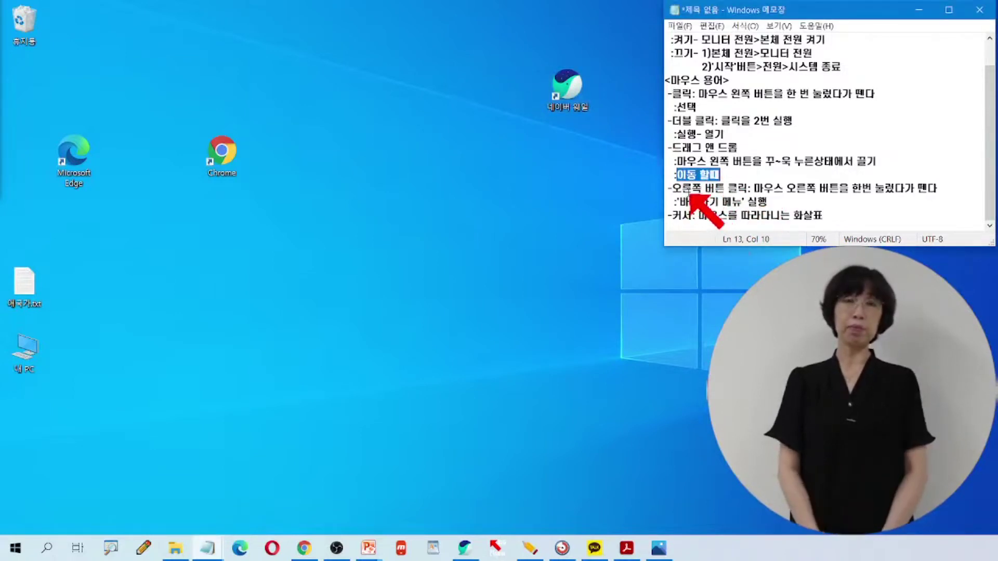
Highlight the term 오른쪽 버튼 클릭 in the notes, view the empty desktop's context menu and dismiss it
left_click_drag(673, 188, 755, 192)
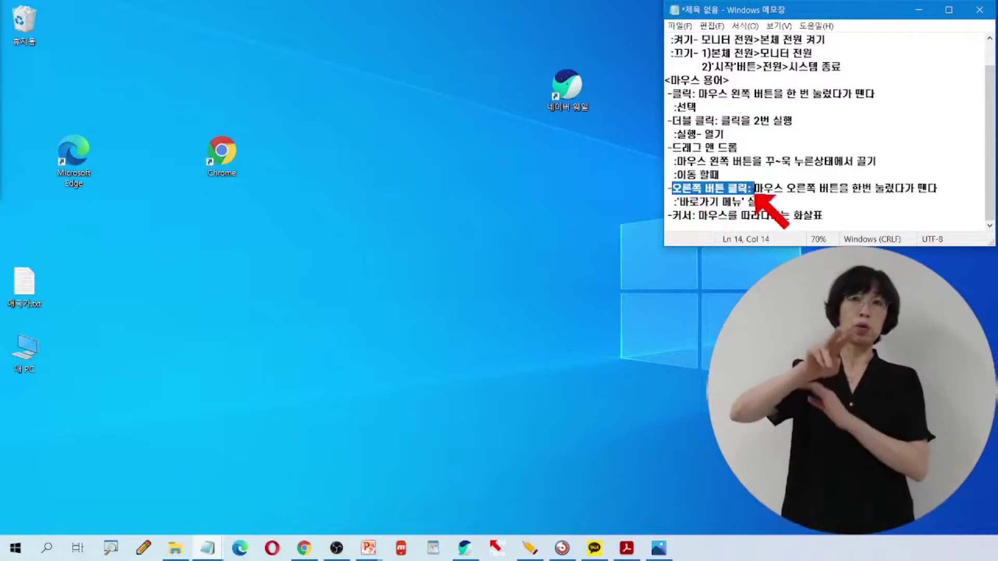
key("ctrl")
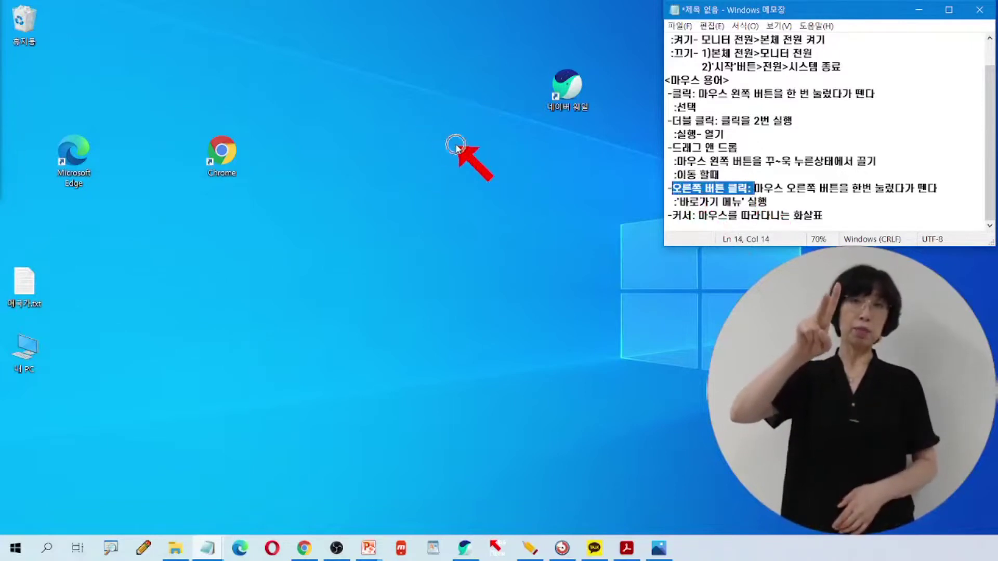
right_click(457, 149)
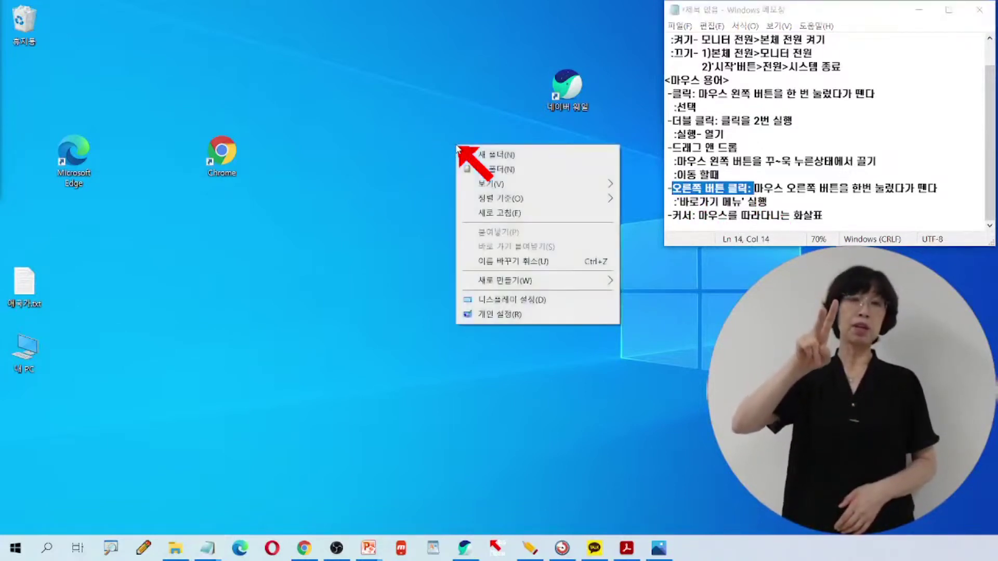
left_click(369, 132)
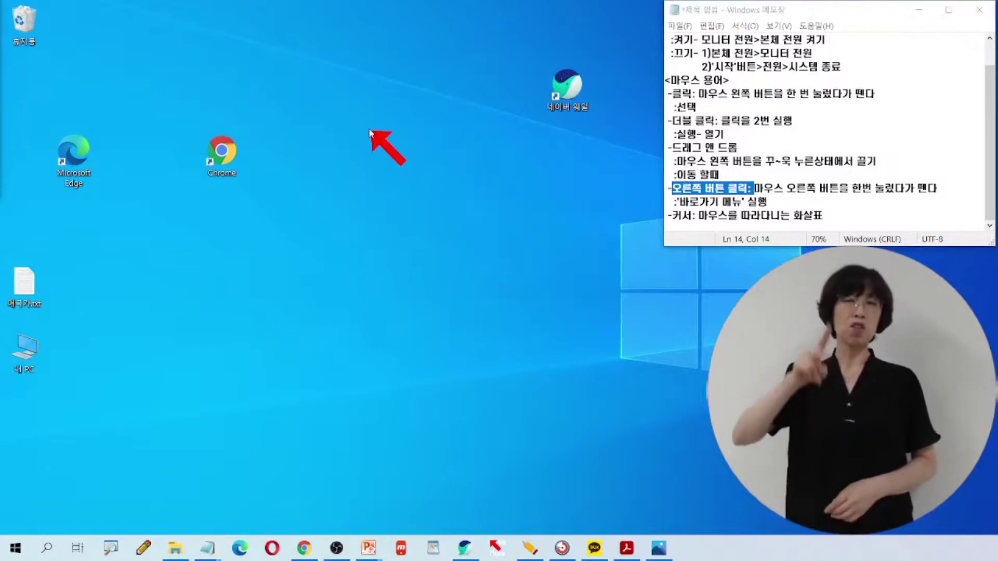
Examine the empty desktop's context menu and its 보기 options, and place the text cursor after '바로가기 메뉴' 실행 in the notes
right_click(370, 131)
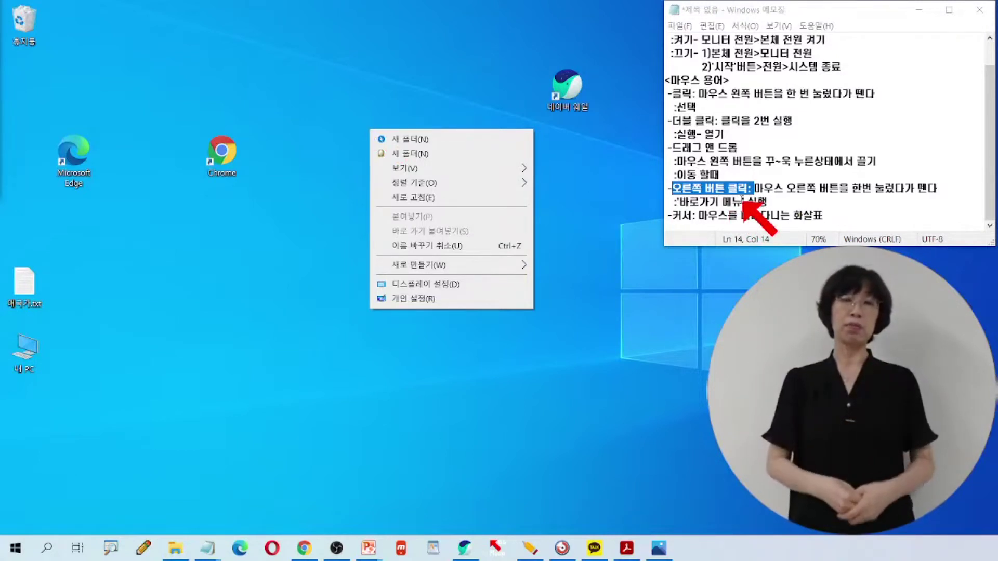
mouse_move(431, 168)
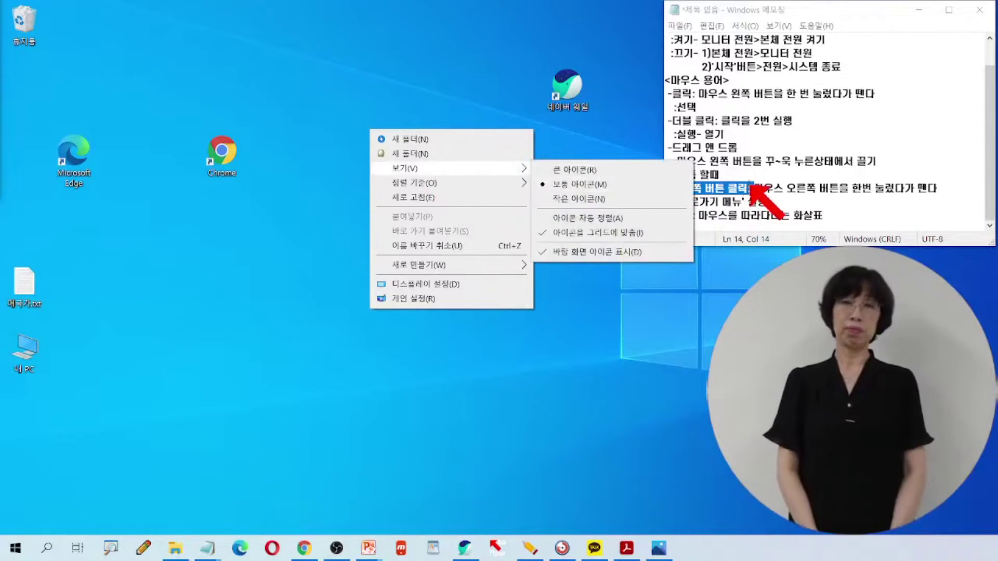
left_click(752, 188)
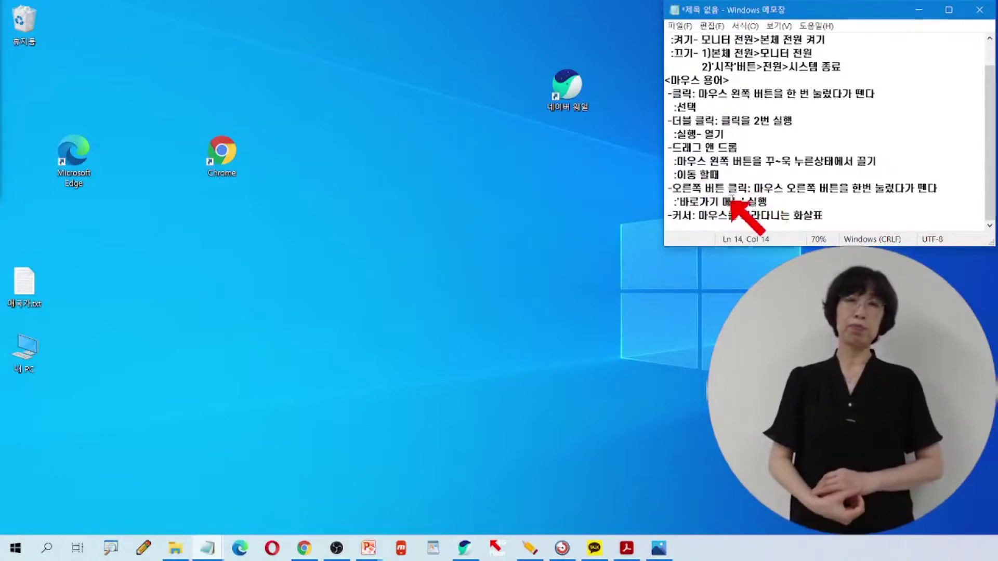
right_click(479, 189)
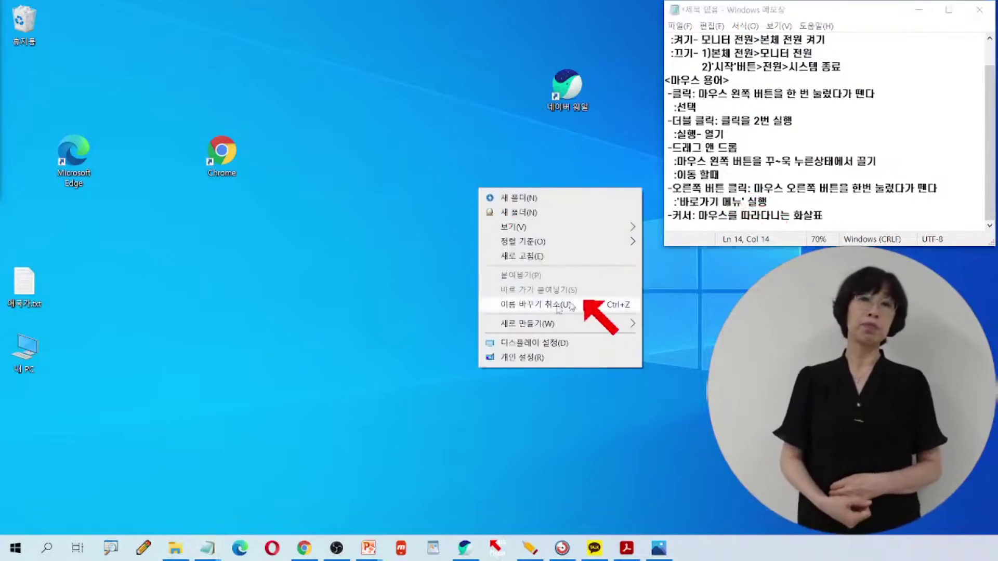
left_click(829, 205)
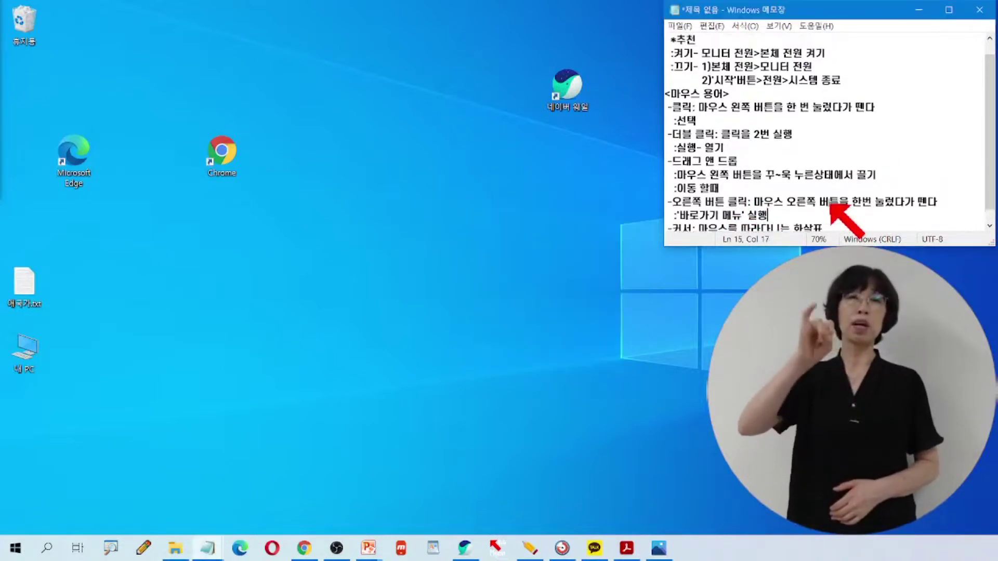
Highlight the term 커서 in the notes, place the text cursor after 화살표 and return focus to the empty desktop
scroll(830, 204, "up", 1)
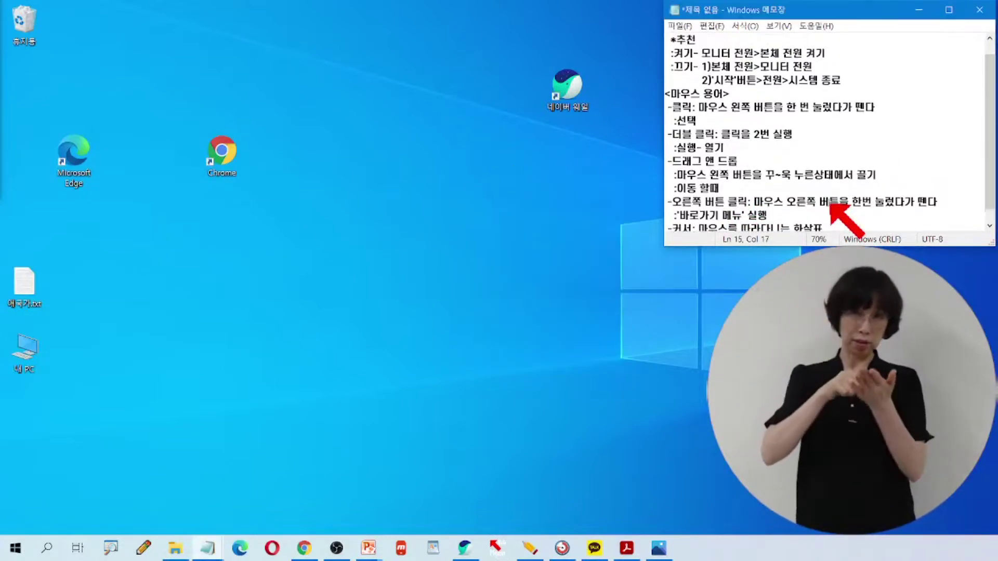
scroll(992, 216, "down", 1)
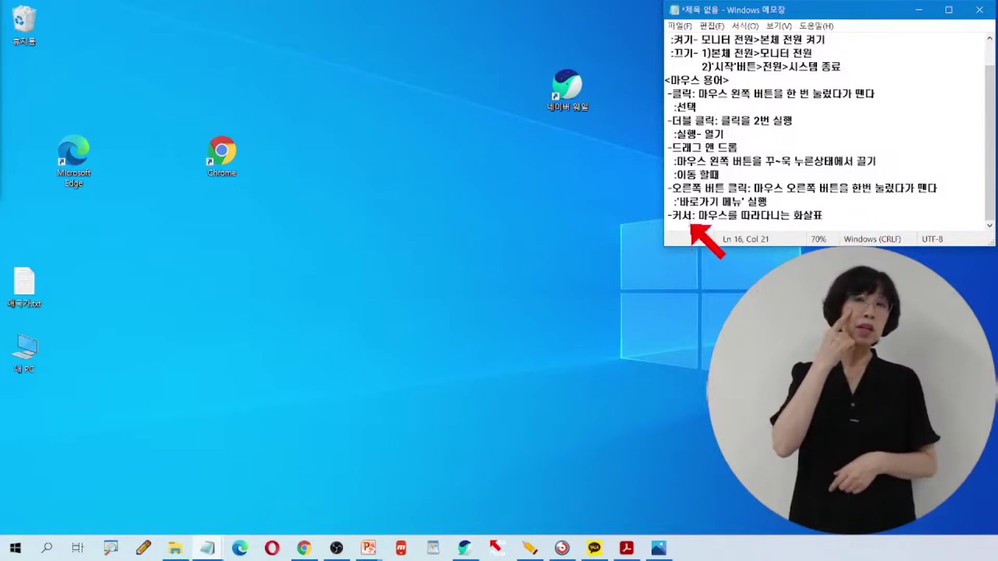
double_click(679, 216)
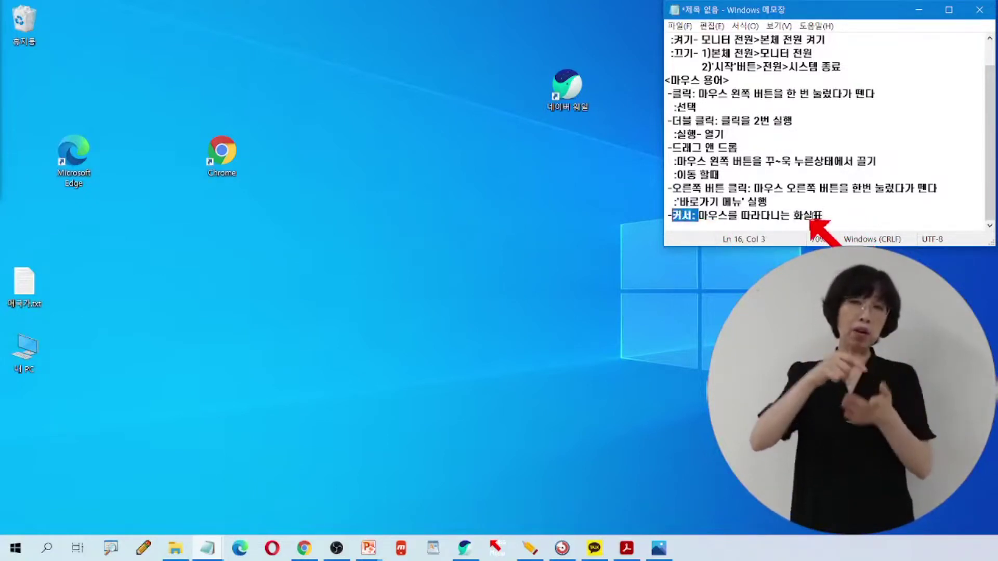
left_click(829, 216)
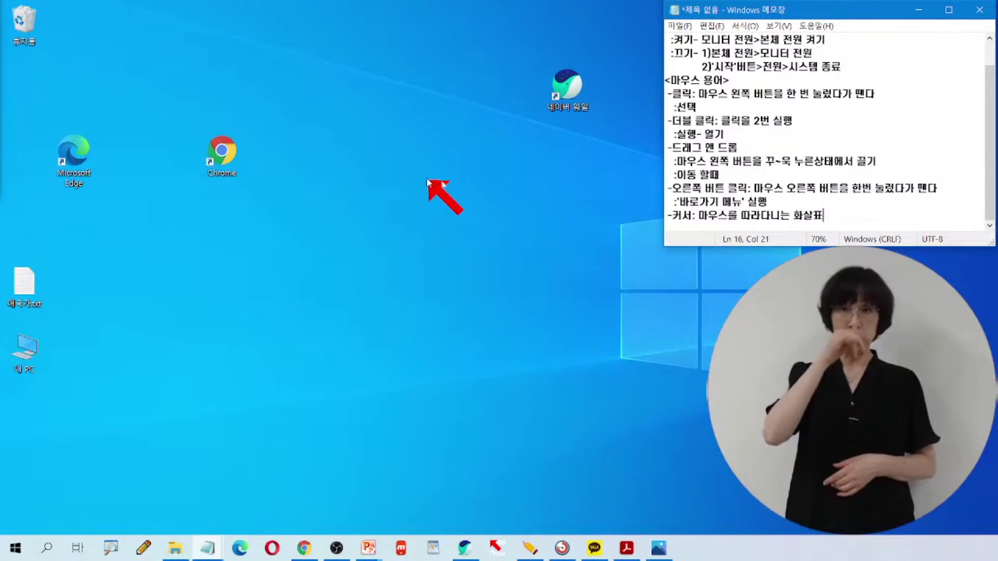
left_click(347, 225)
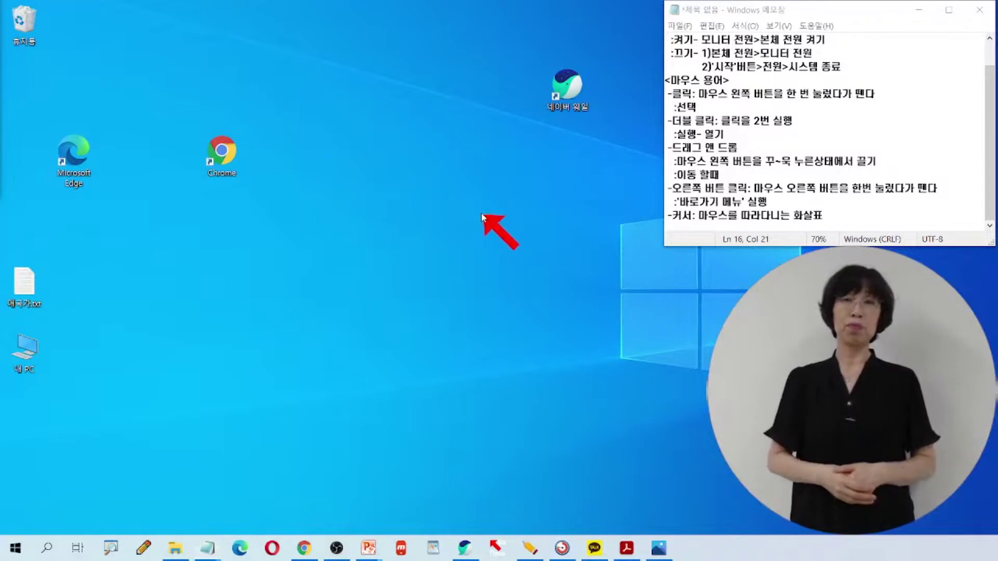
Minimize the notes window and write the on-screen annotation 바탕화면 in the middle of the empty desktop
left_click(918, 11)
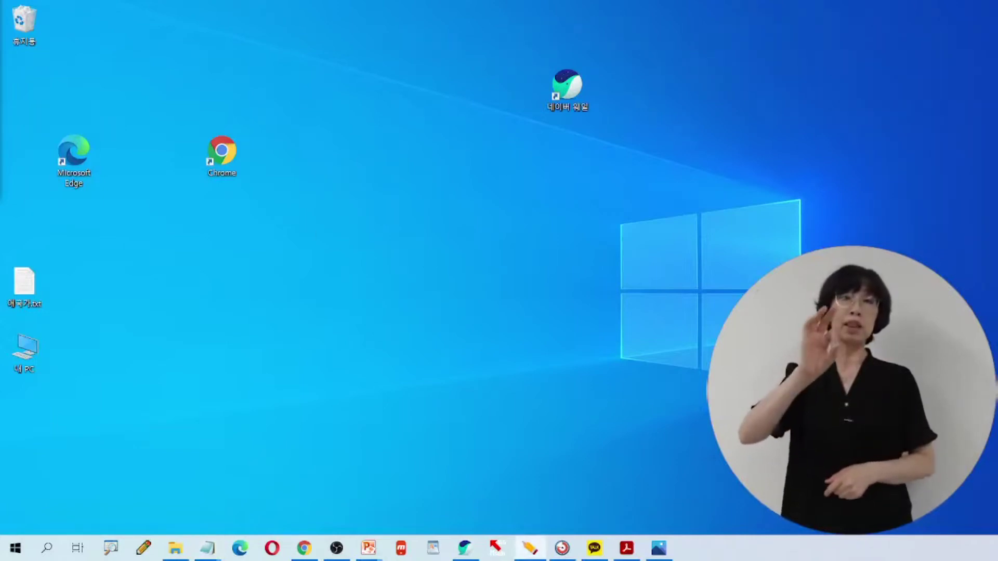
left_click(442, 238)
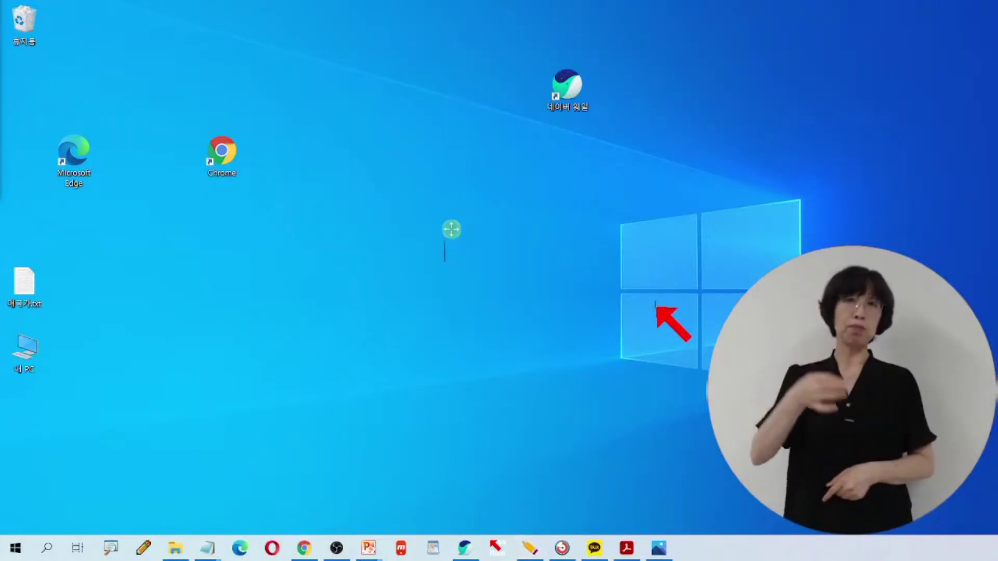
type("바탕화면")
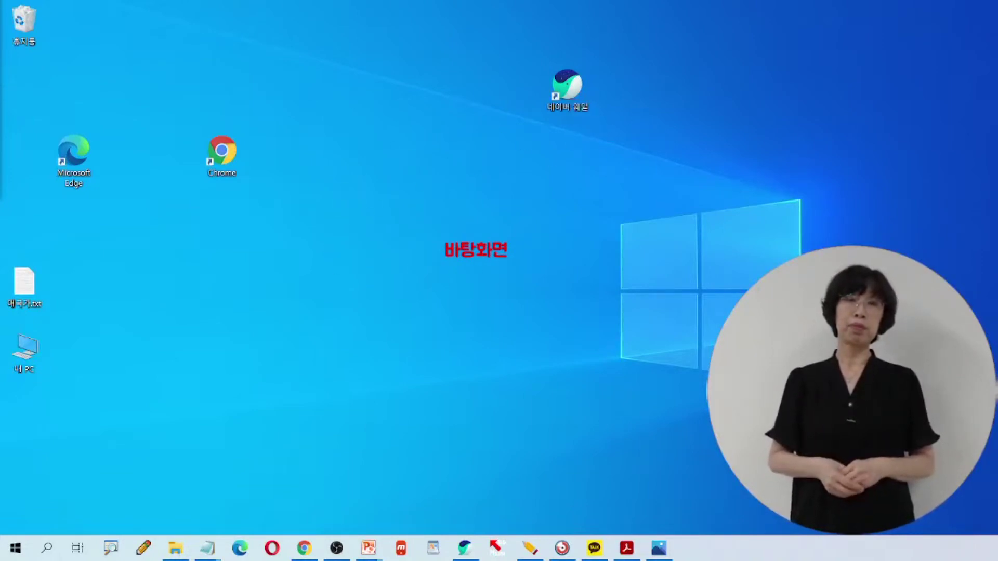
Line up the 네이버 웨일, Microsoft Edge and Chrome icons in one column between 휴지통 and the text file icon
left_click_drag(567, 88, 26, 90)
left_click_drag(73, 152, 26, 156)
left_click_drag(229, 155, 39, 229)
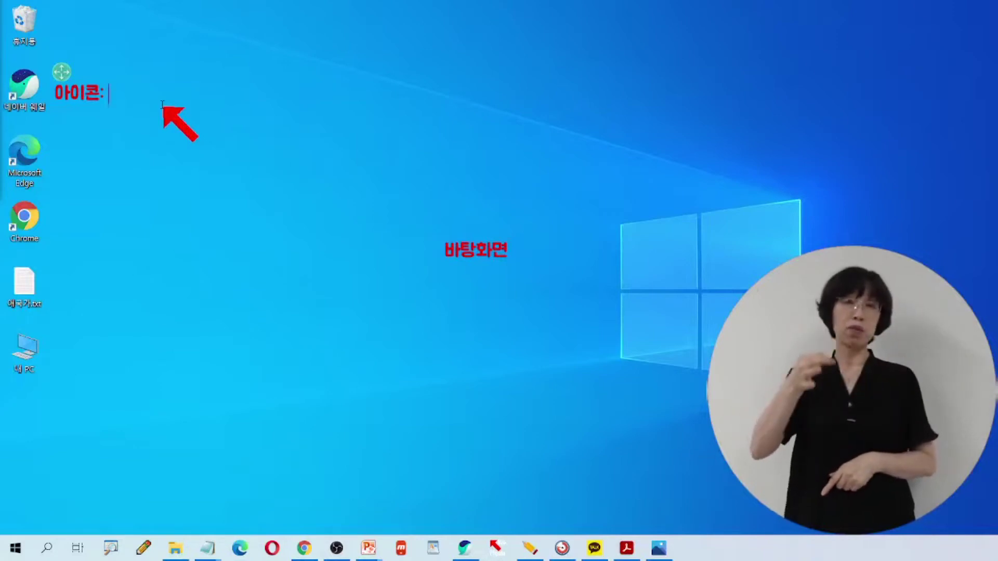
Complete the annotation beside the 네이버 웨일 icon as 아이콘: 내 PC에 설치된 프로그램들
type("내 컴")
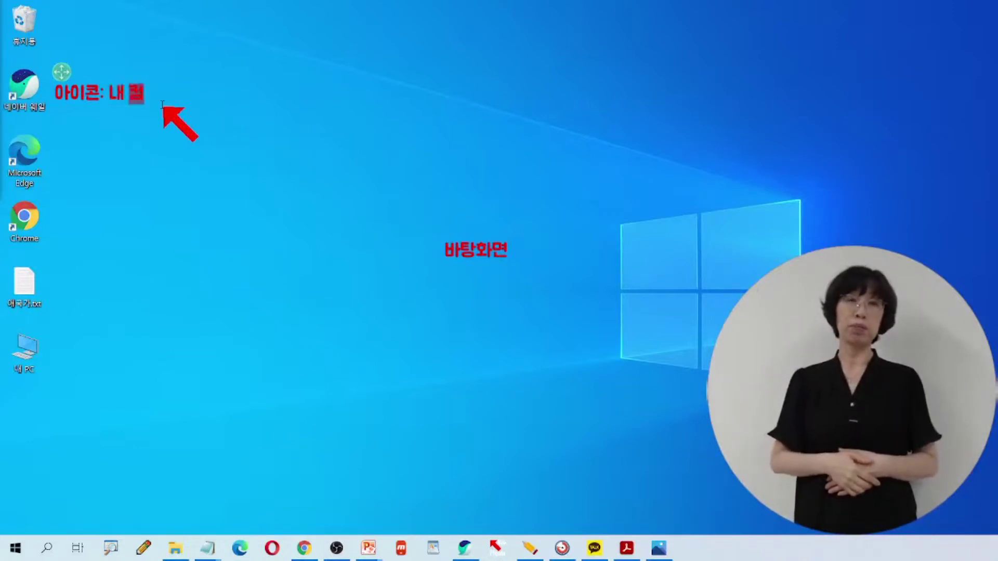
type("퓨")
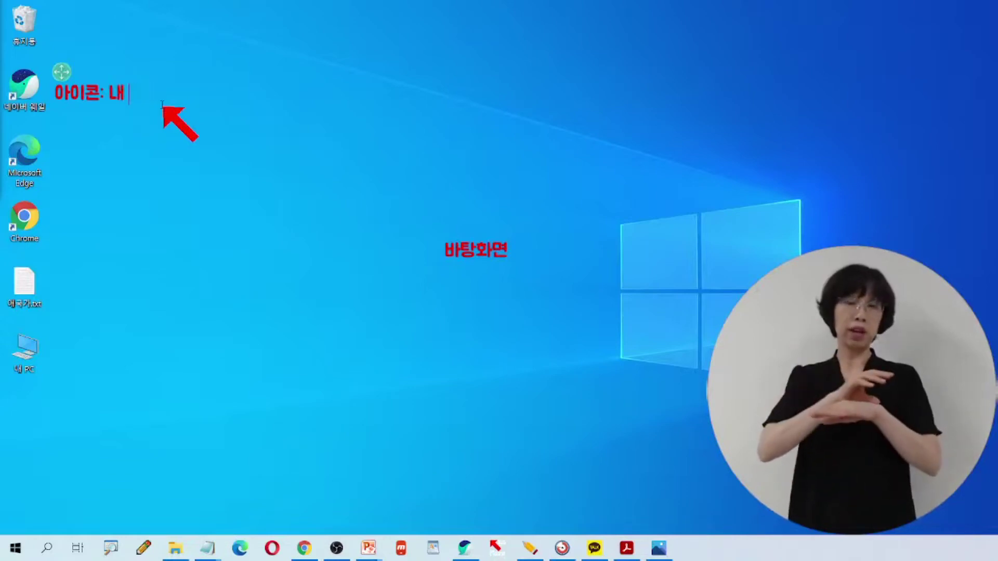
type("에")
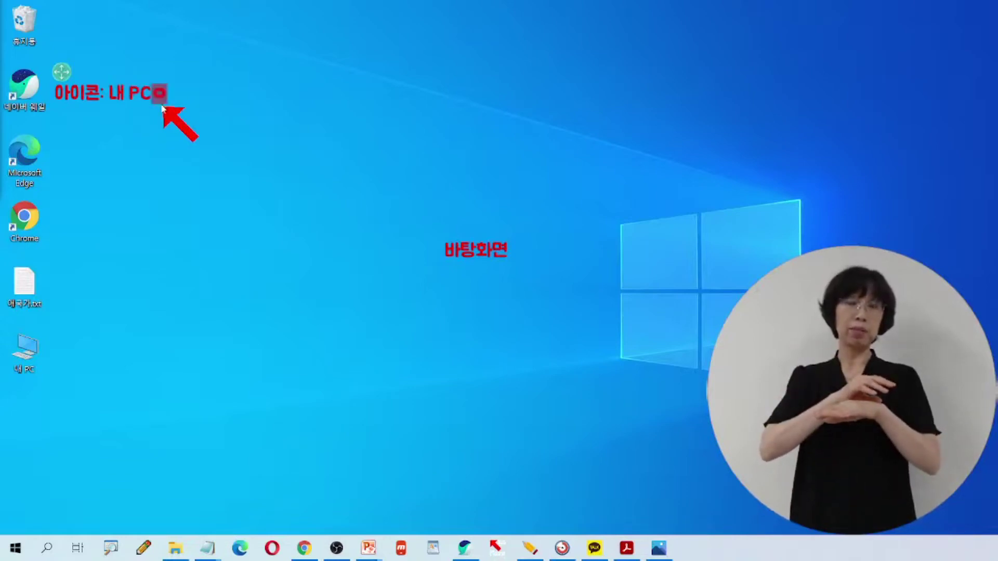
type(" 설치된 ")
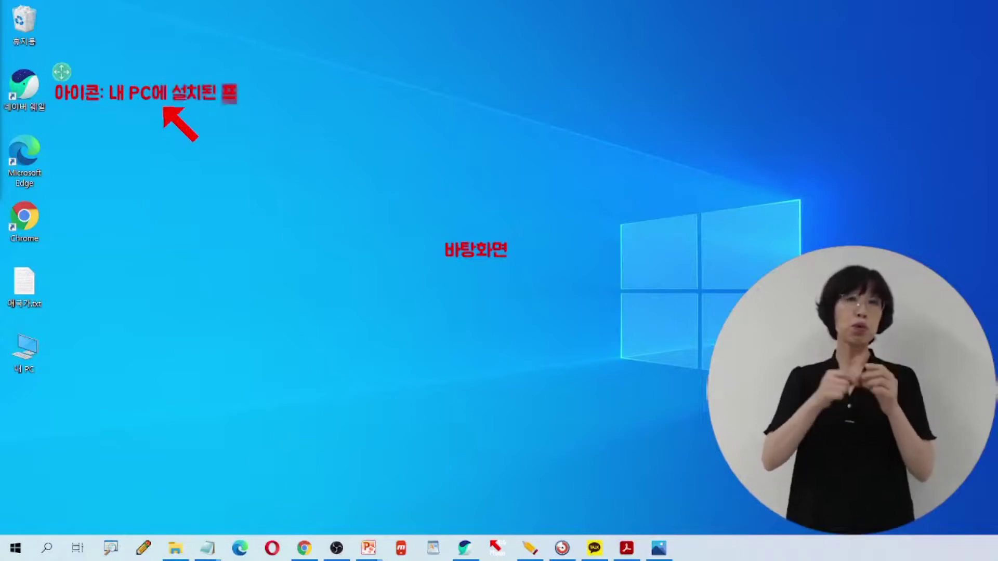
type("프로그램을")
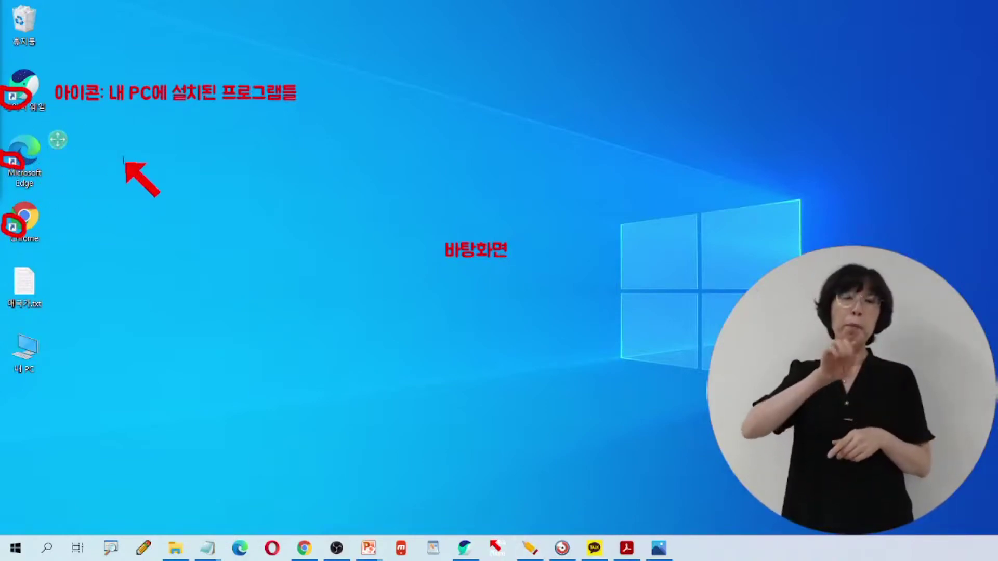
Annotate the Microsoft Edge icon with 바로가기 아이콘: 화살표 and move the 아이콘 annotation up beside 휴지통
type("로가기 아이콘")
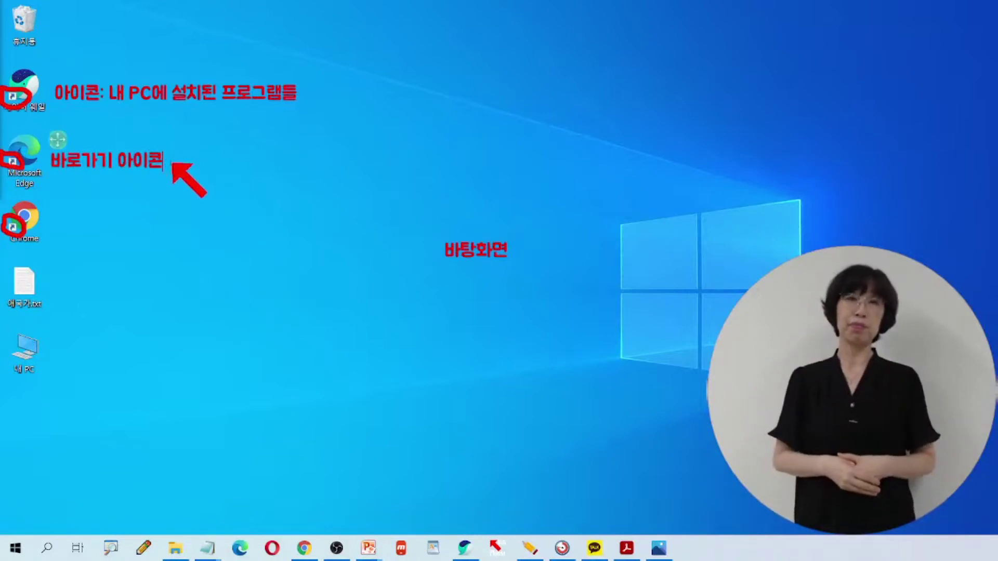
type(": 화살표")
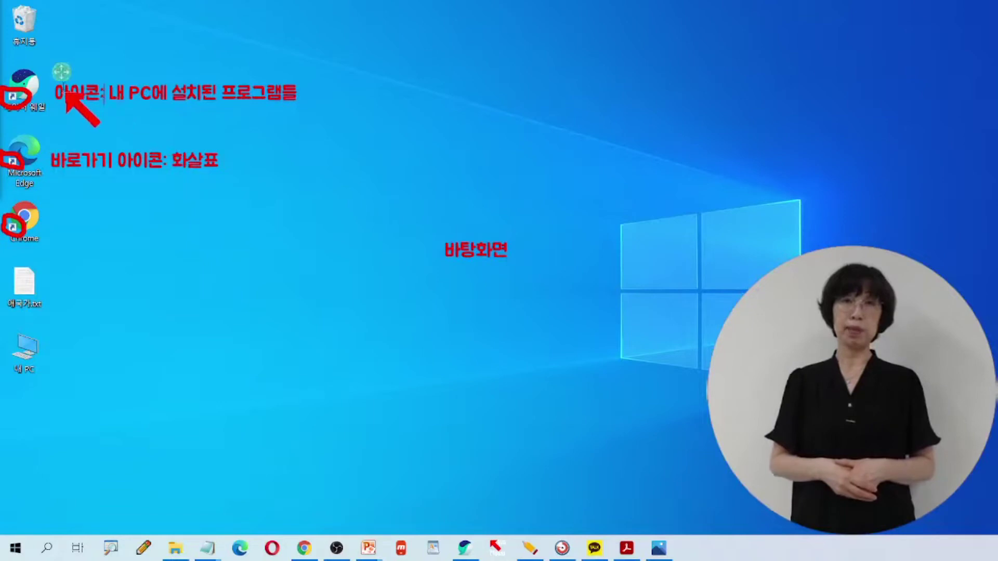
left_click_drag(61, 72, 46, 12)
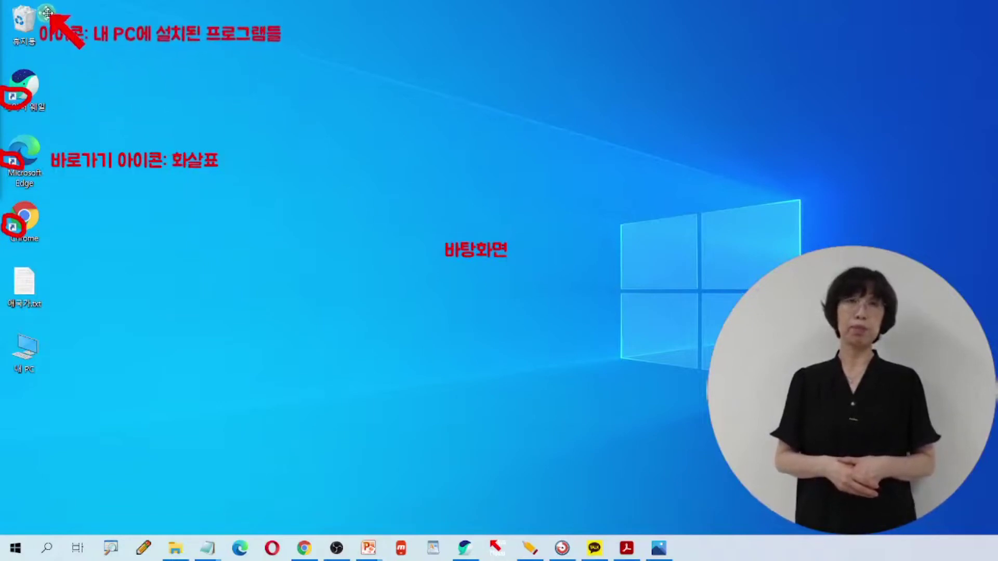
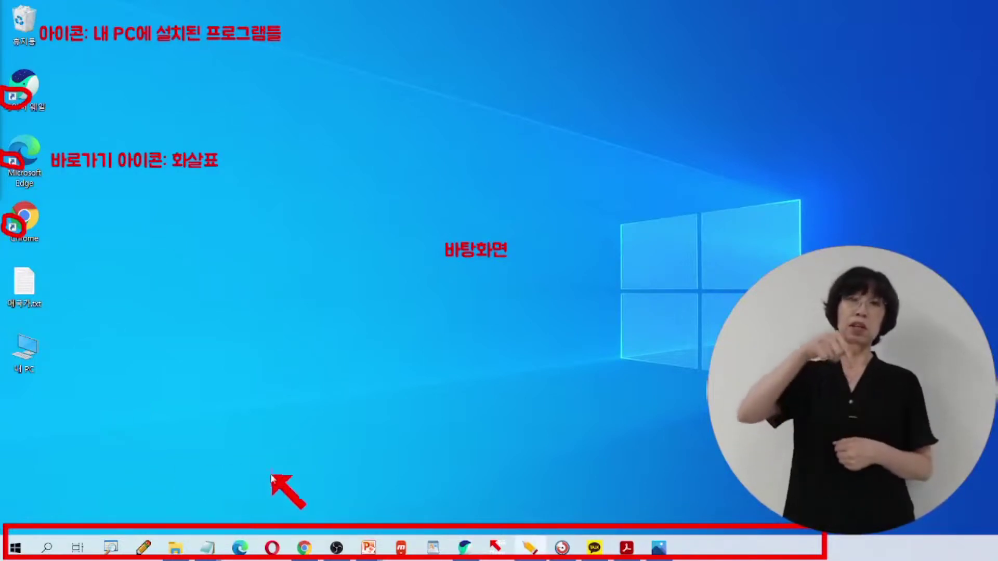
Write the annotation 작업 표시줄: 자주쓰는 프로그램 아이콘 등록/한번 클릭으로 실행 just above the framed taskbar
type("작업 표")
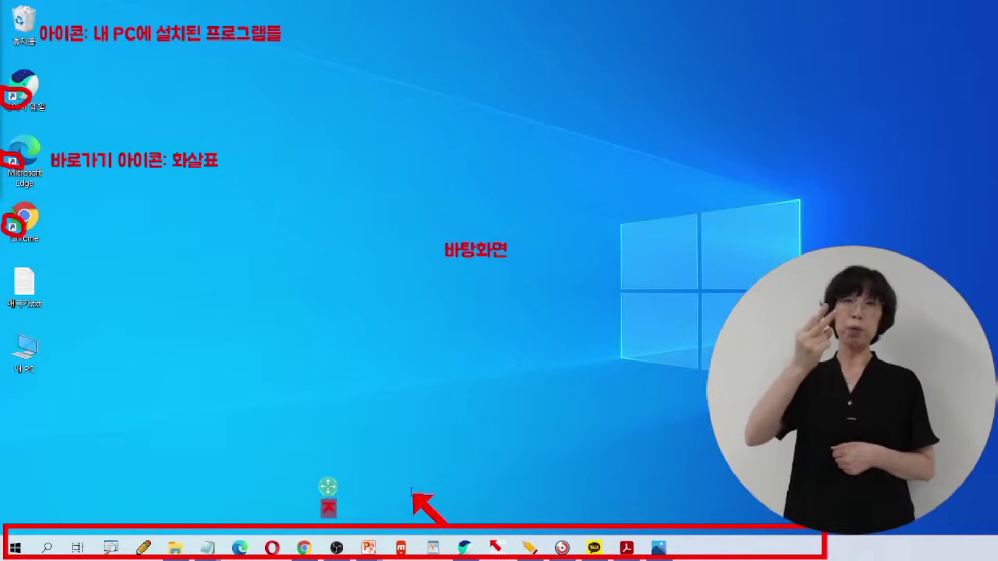
type("시줄")
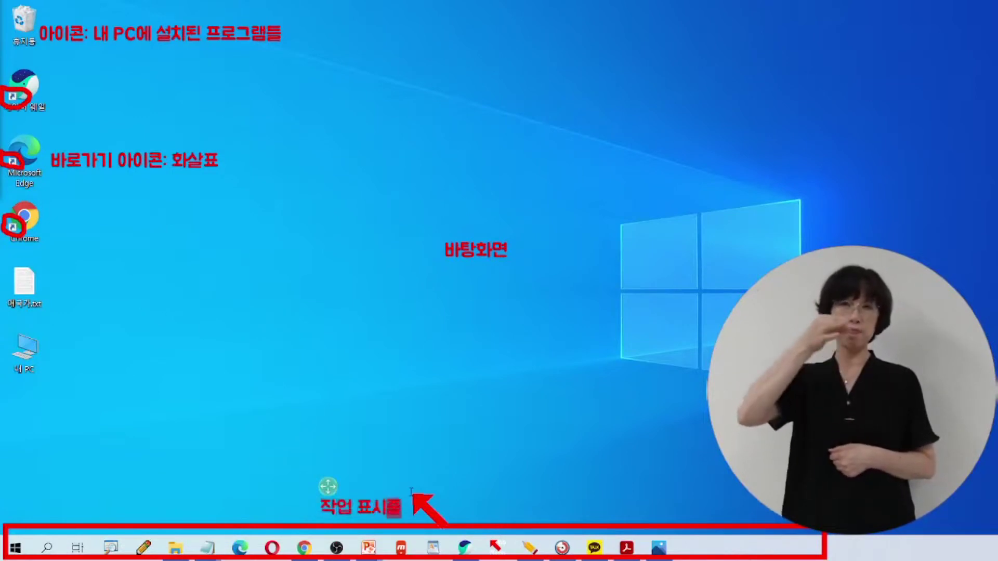
left_click(411, 492)
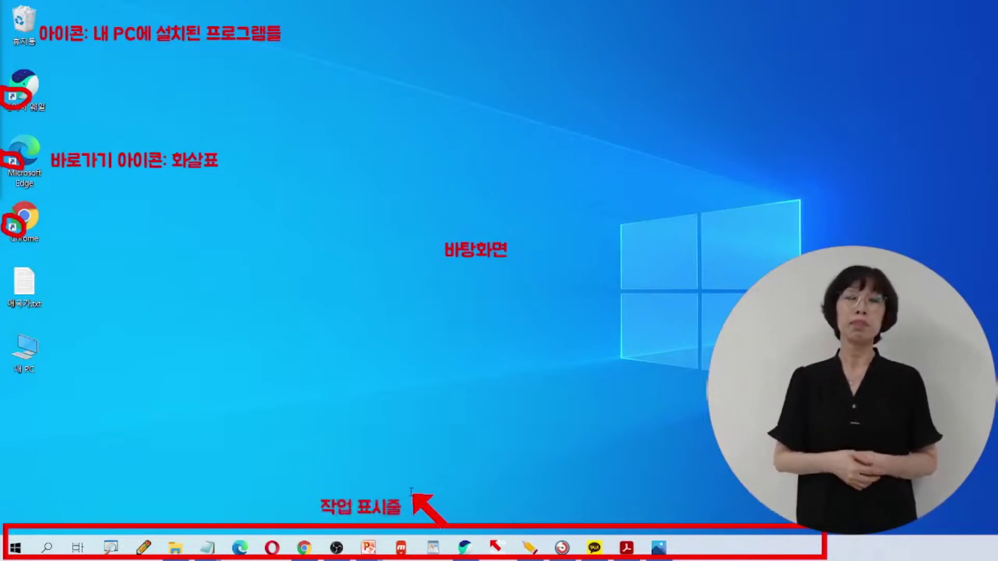
mouse_move(411, 492)
left_mouse_down()
mouse_move(489, 495)
mouse_move(175, 519)
mouse_move(236, 537)
left_mouse_up()
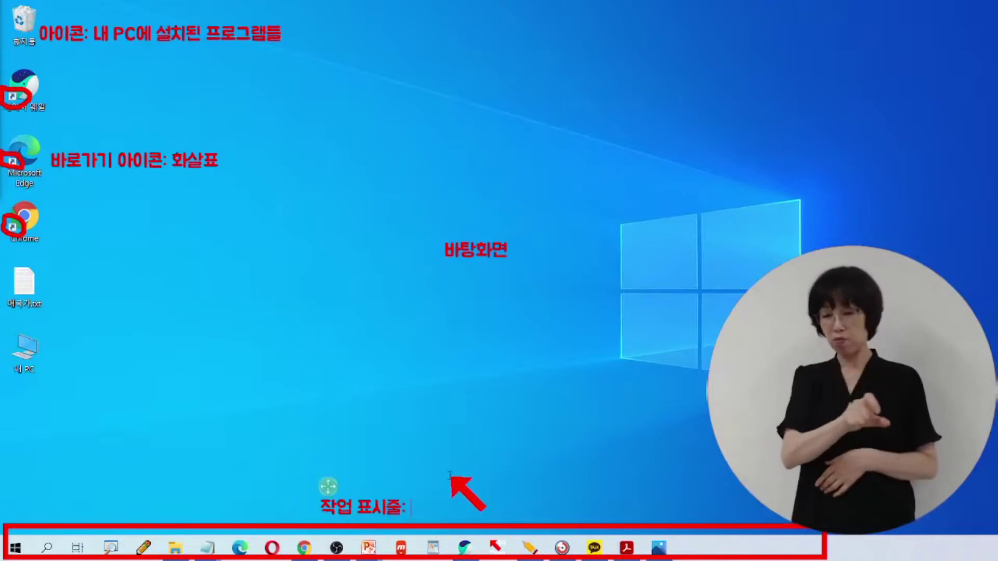
type("자주쓰는")
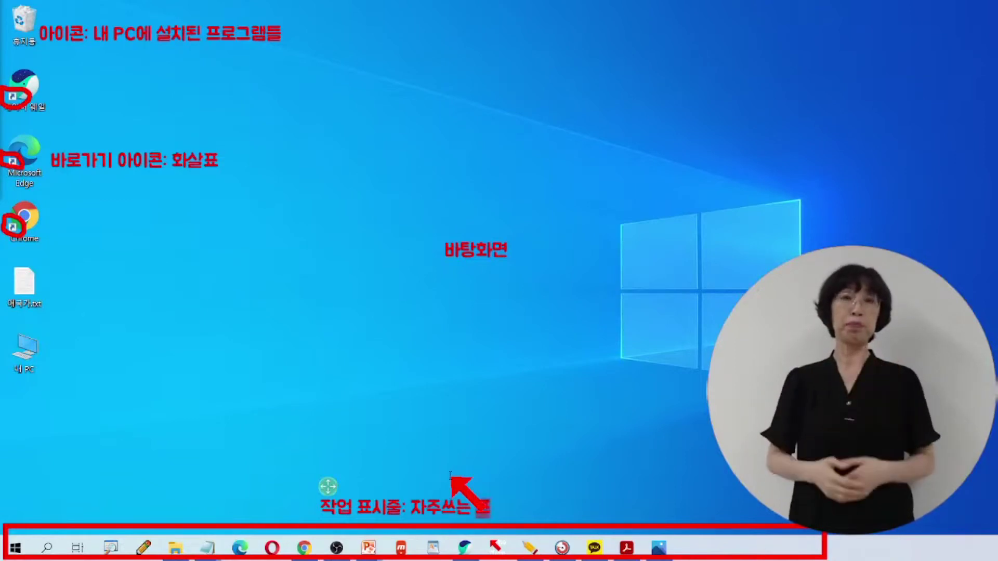
type("프로그")
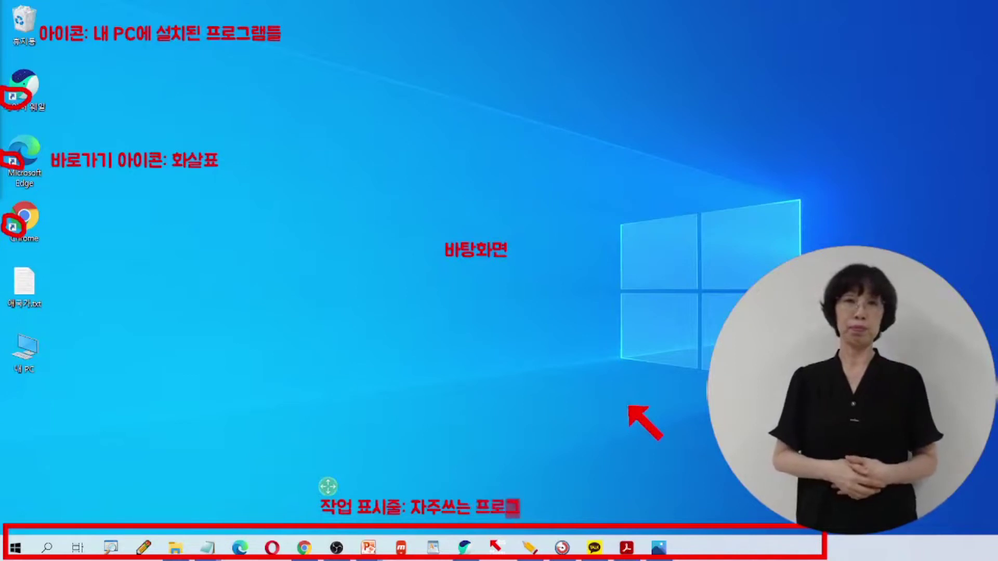
type("램 아이콘 ㄷ")
type("등ㄹ")
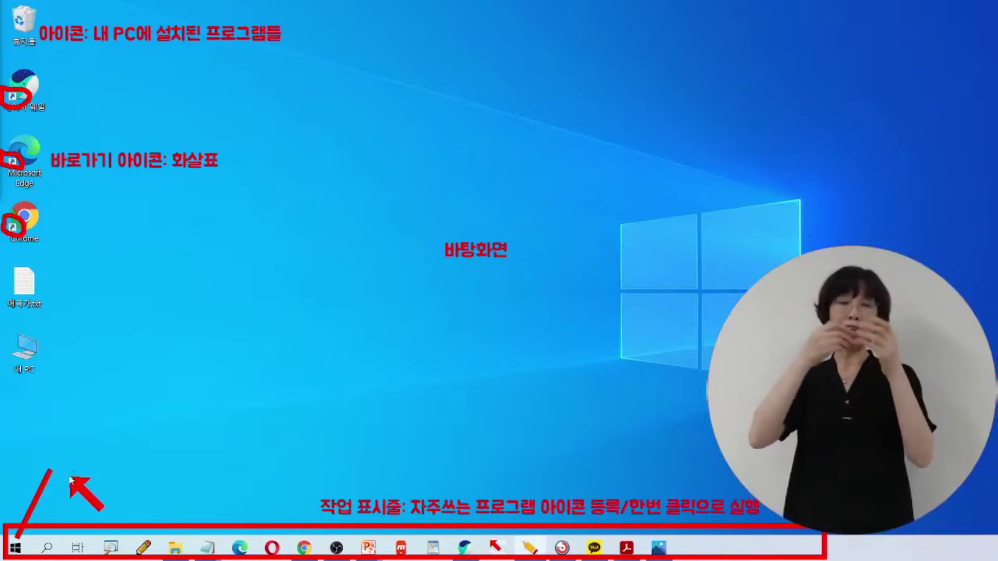
Label the Start button's pointer line 시작 (메뉴) and draw a diagonal pointer line from the taskbar's search icon
type("시작")
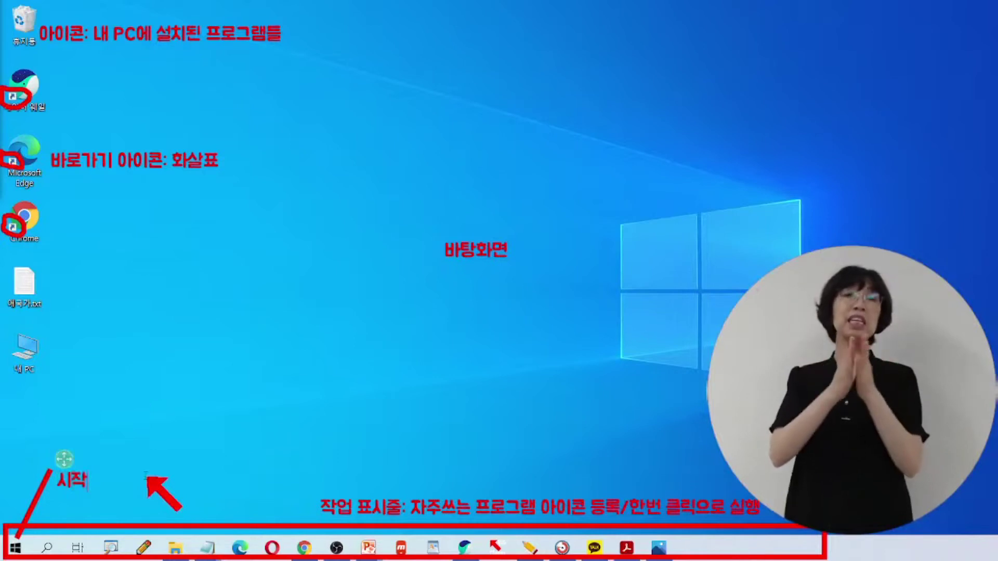
type(" 메뉴")
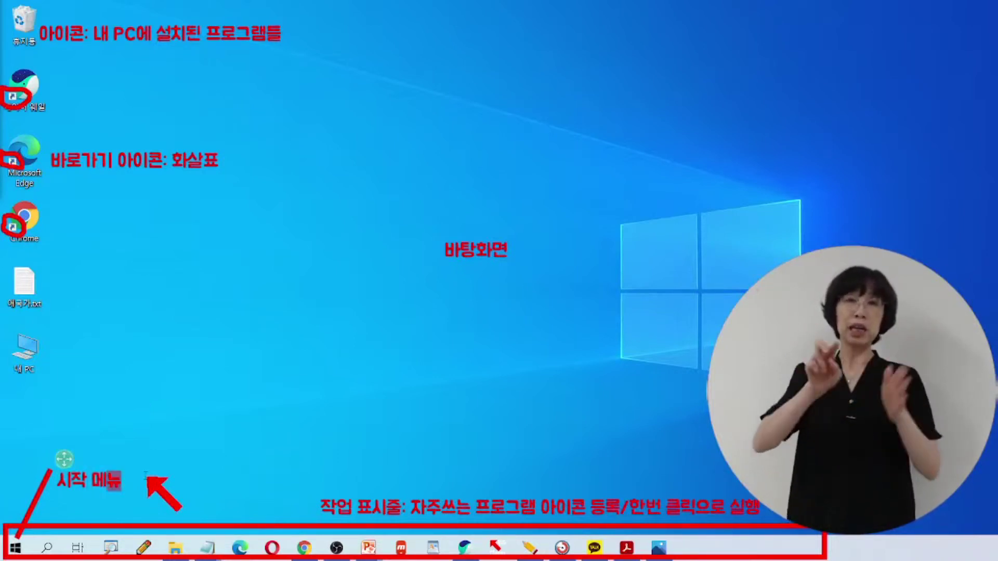
key("Left")
key("Left")
type("(")
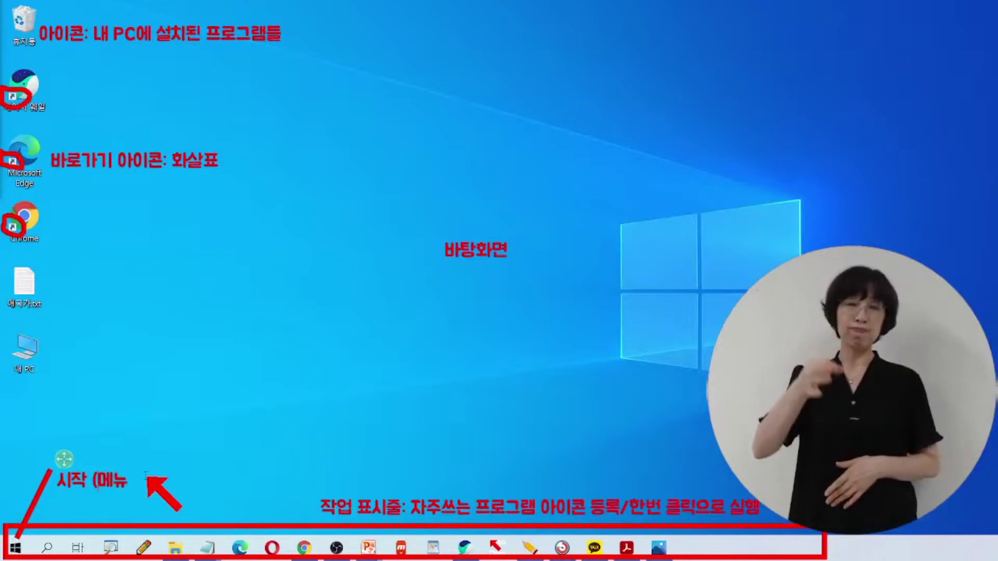
key("End")
type(")")
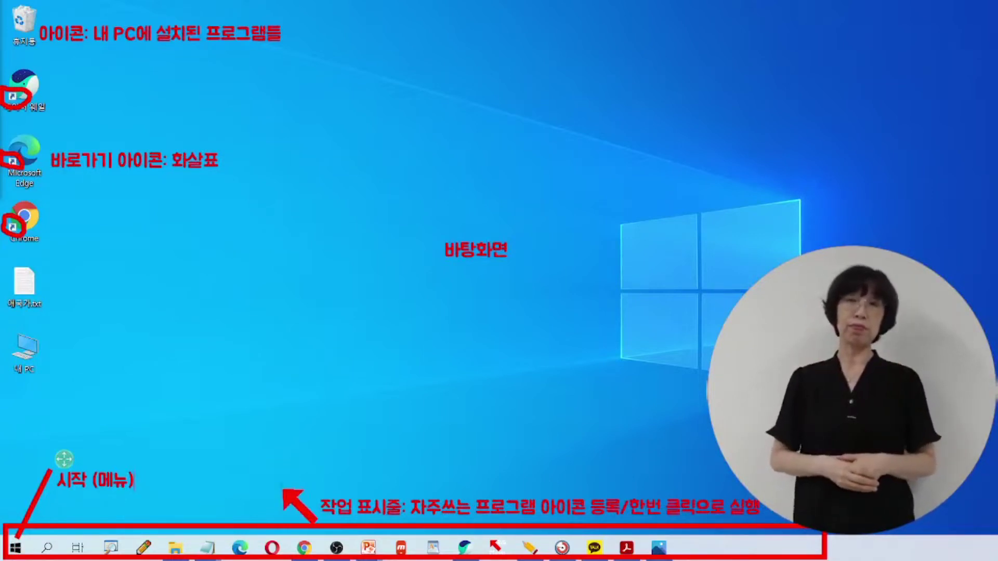
key("ctrl")
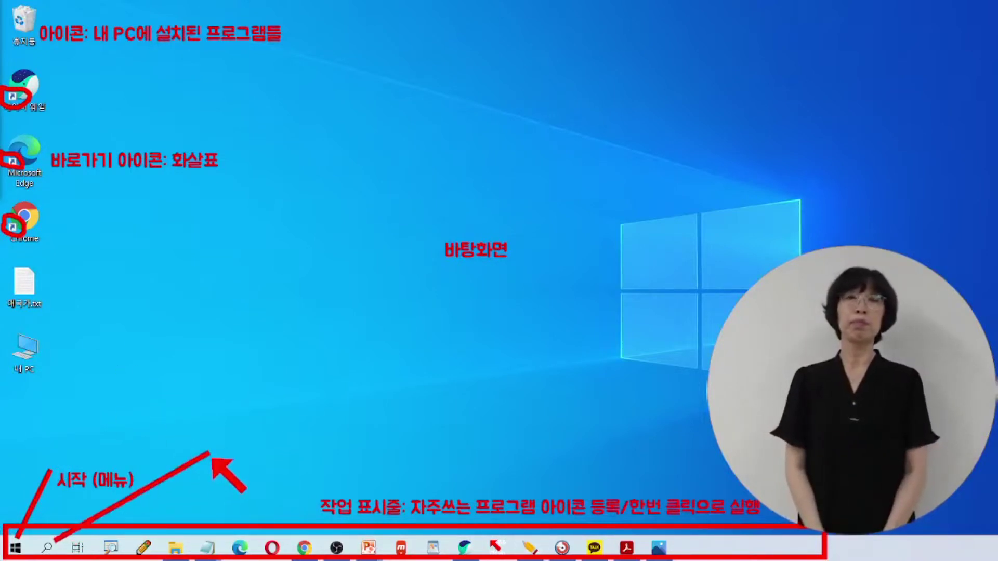
Label the search icon's pointer line 검색, then draw a pointer line from the task view icon and label it 작업보기
type("검색")
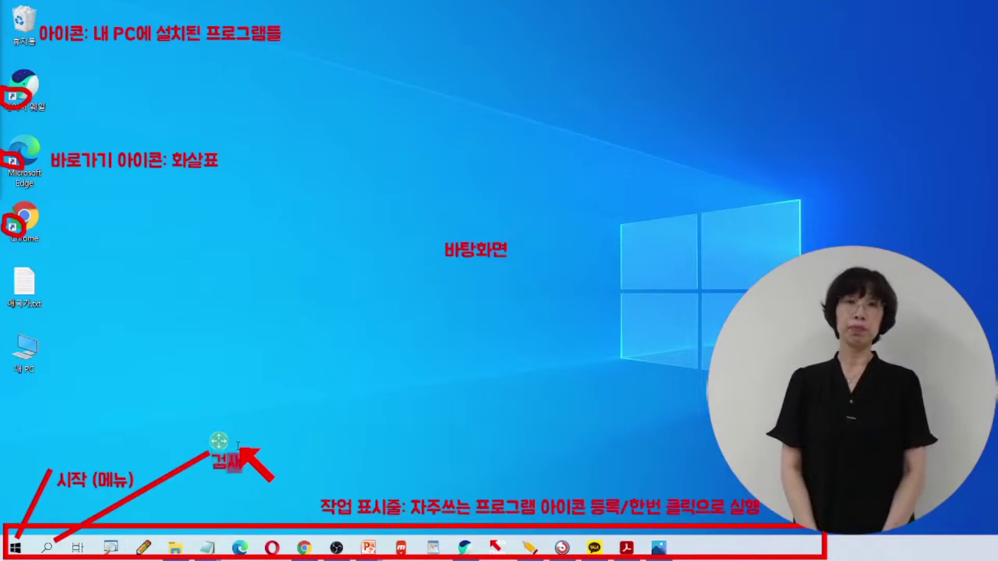
left_click(256, 477)
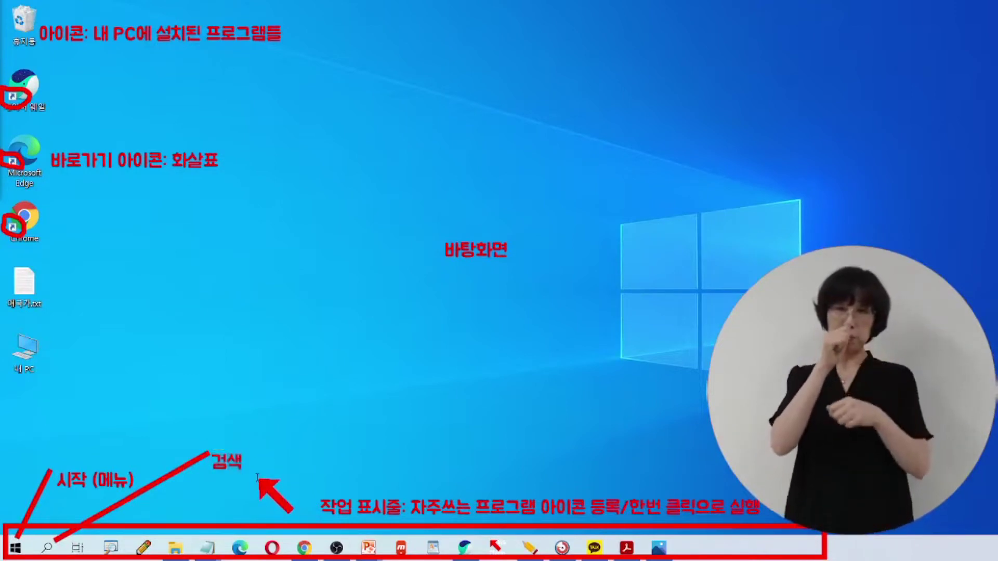
left_click(73, 474)
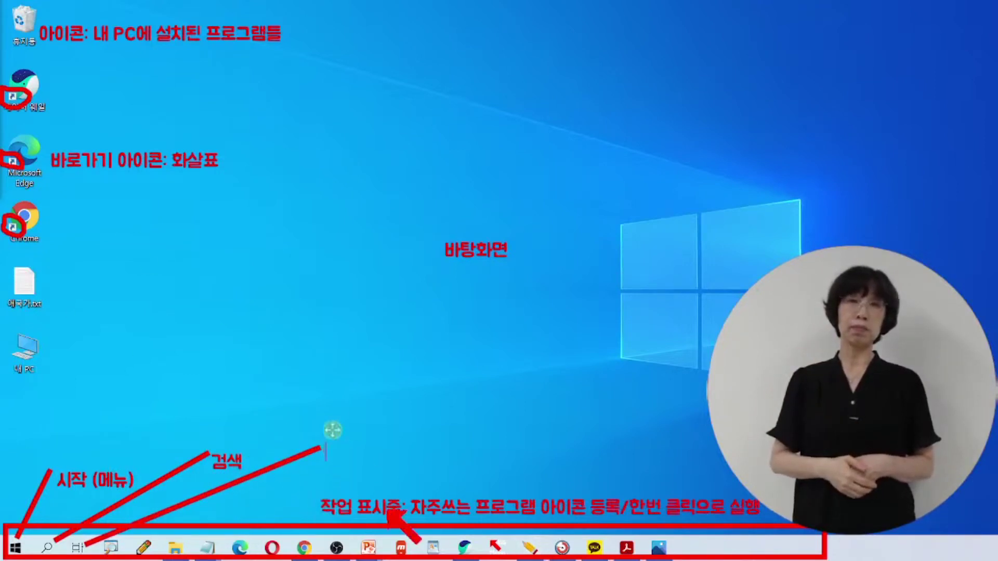
type("작업")
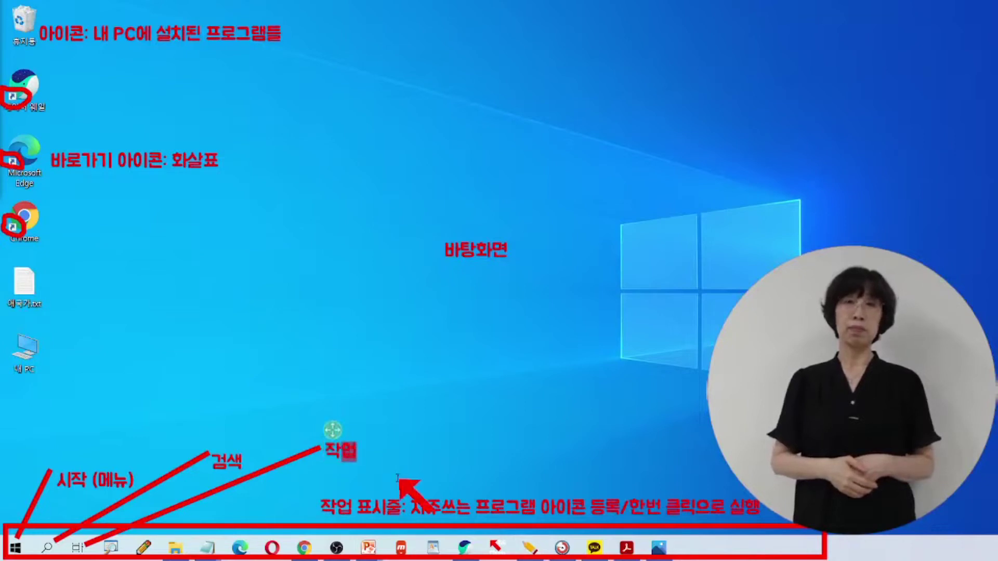
type("보기")
key("Escape")
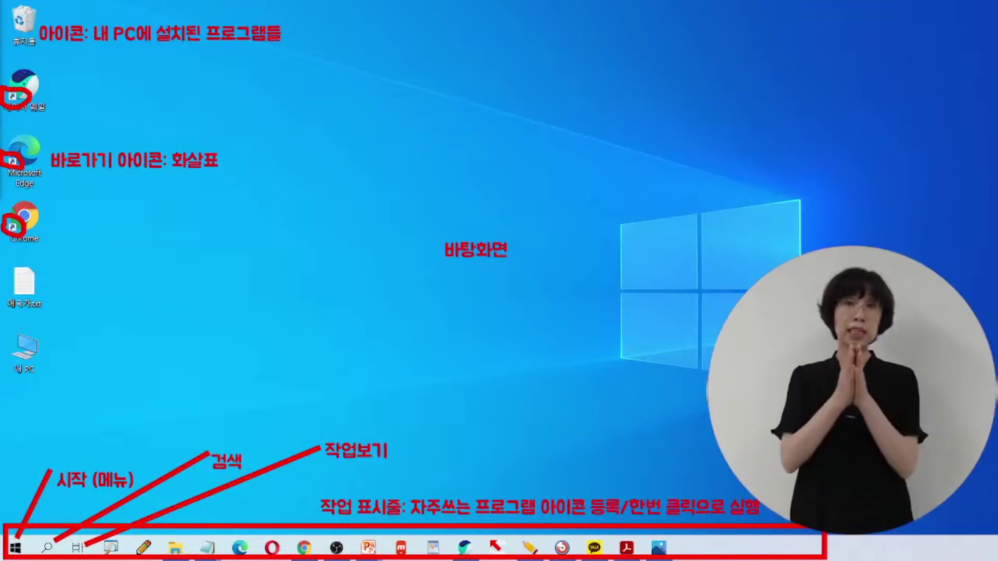
Look through the alphabetical list of installed programs in the Start menu, then close it
left_click(15, 550)
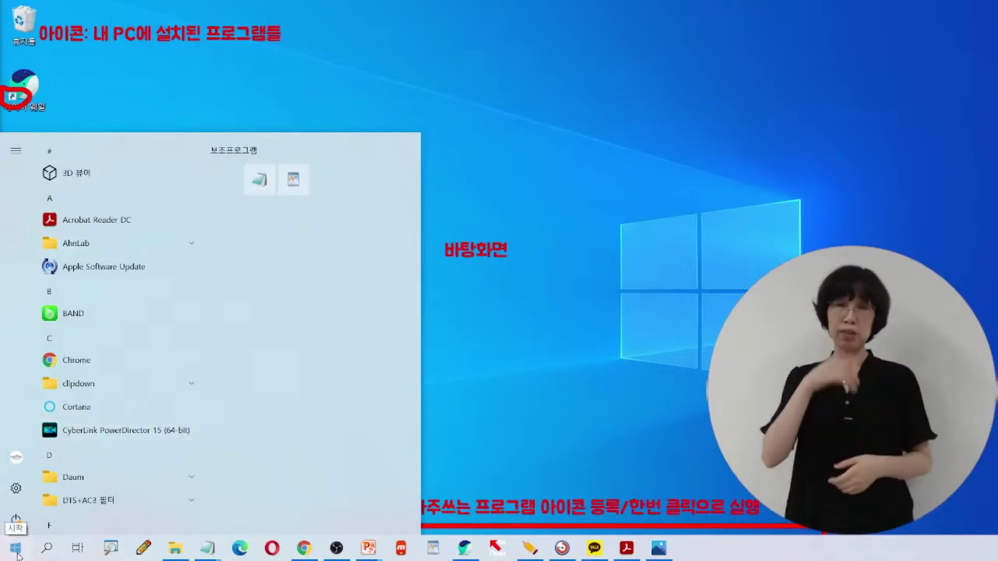
mouse_move(26, 258)
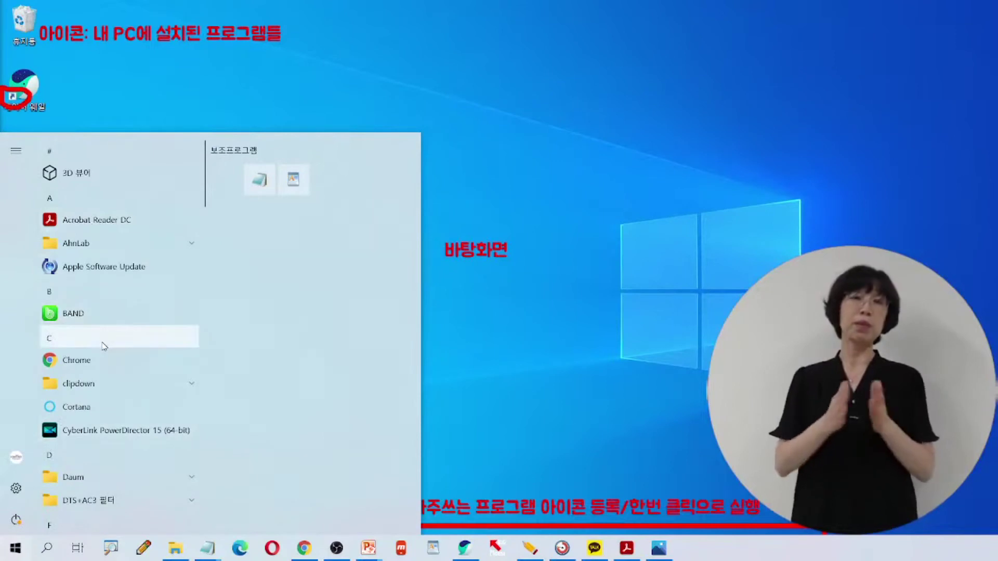
scroll(104, 344, "down", 6)
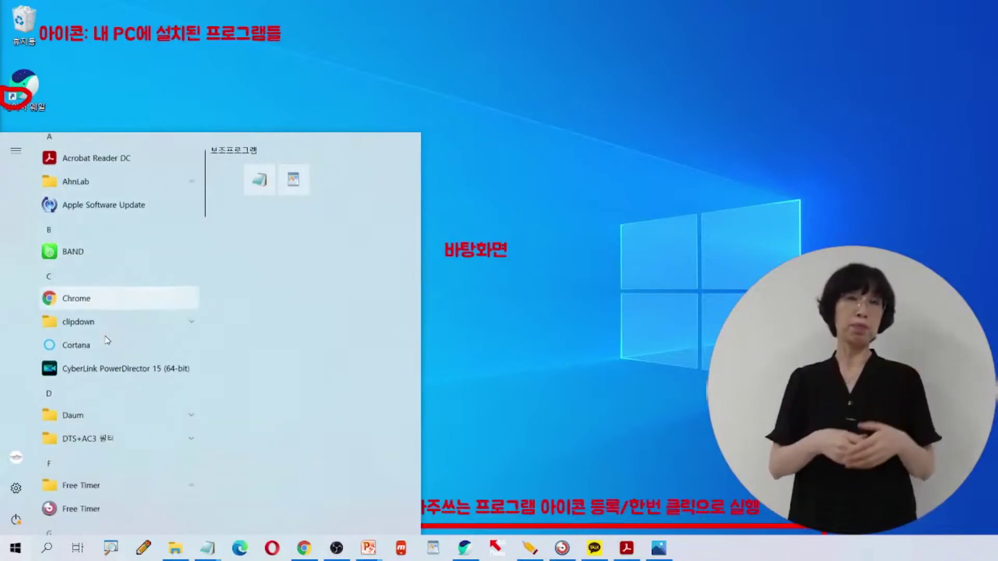
scroll(107, 343, "down", 1)
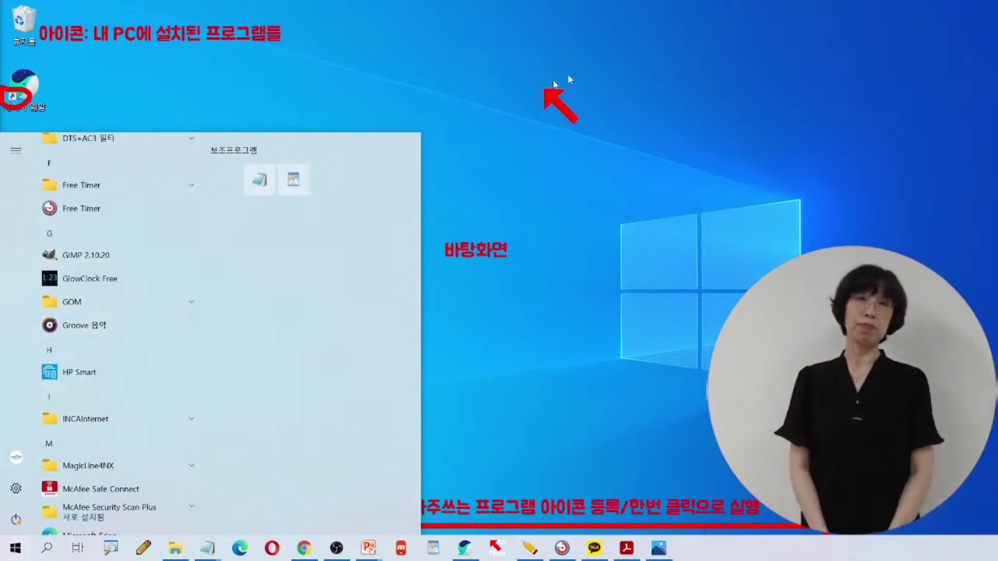
left_click(545, 125)
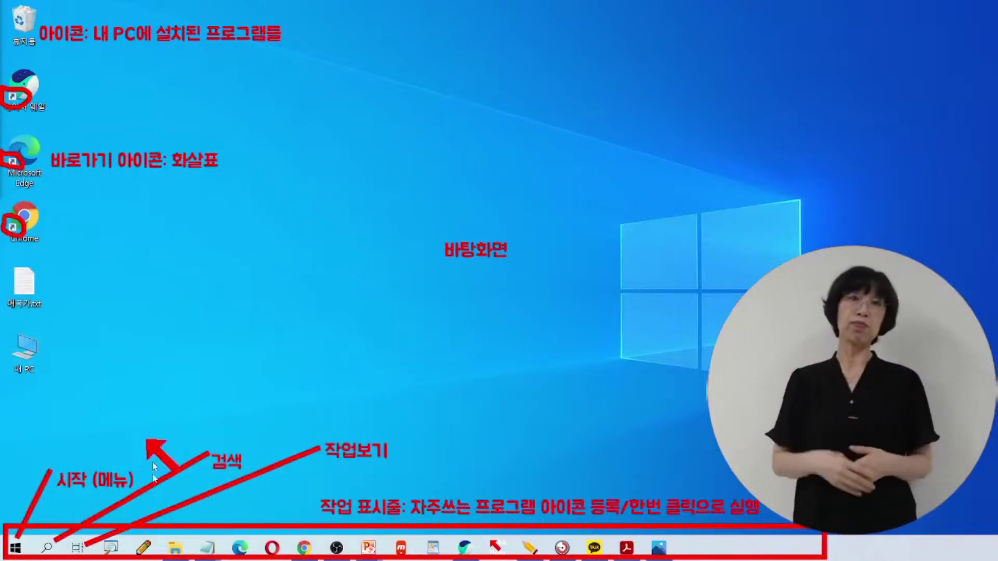
Search Windows for 메, examine the 메모장 result with its available actions, and close the search
left_click(47, 549)
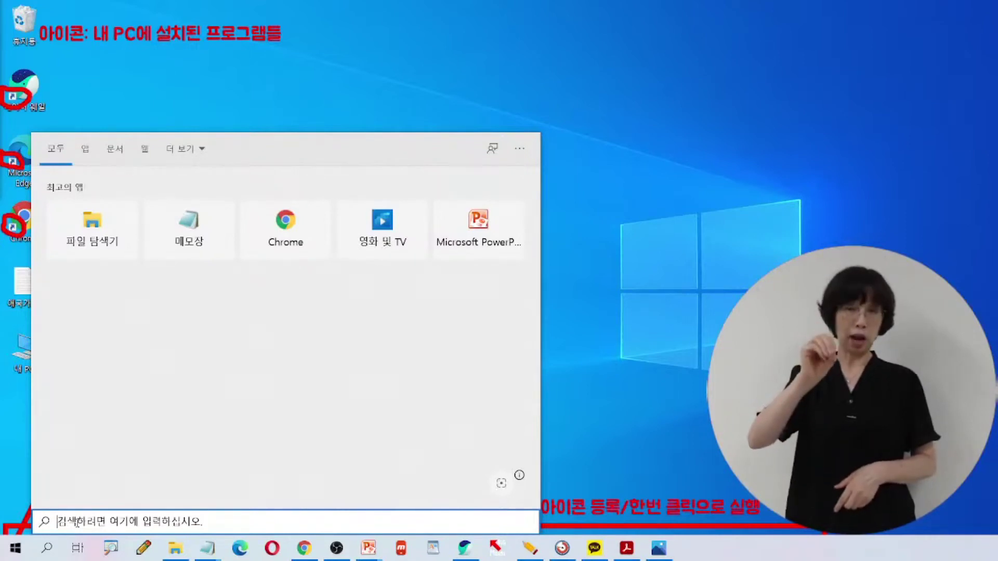
type("메")
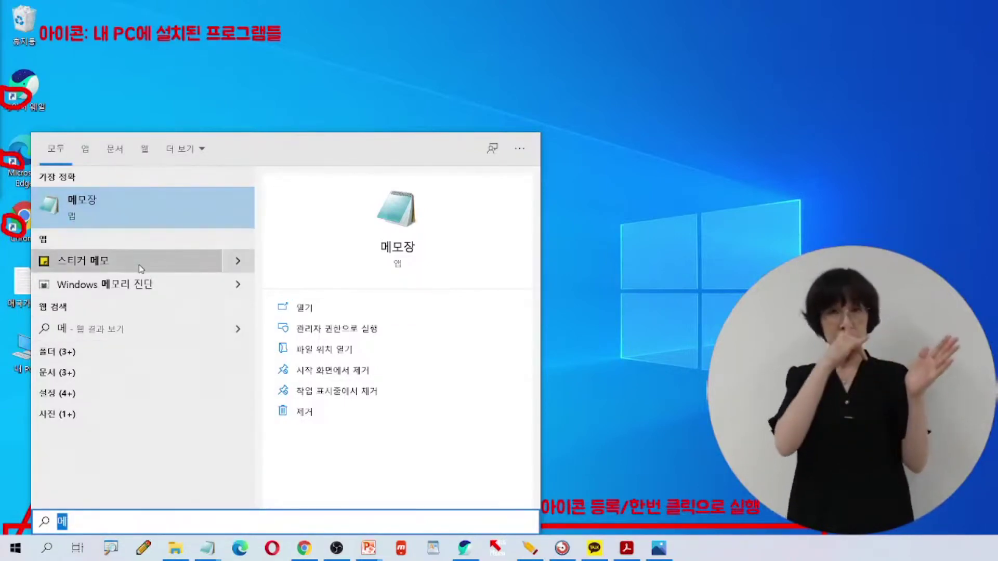
left_click(115, 213)
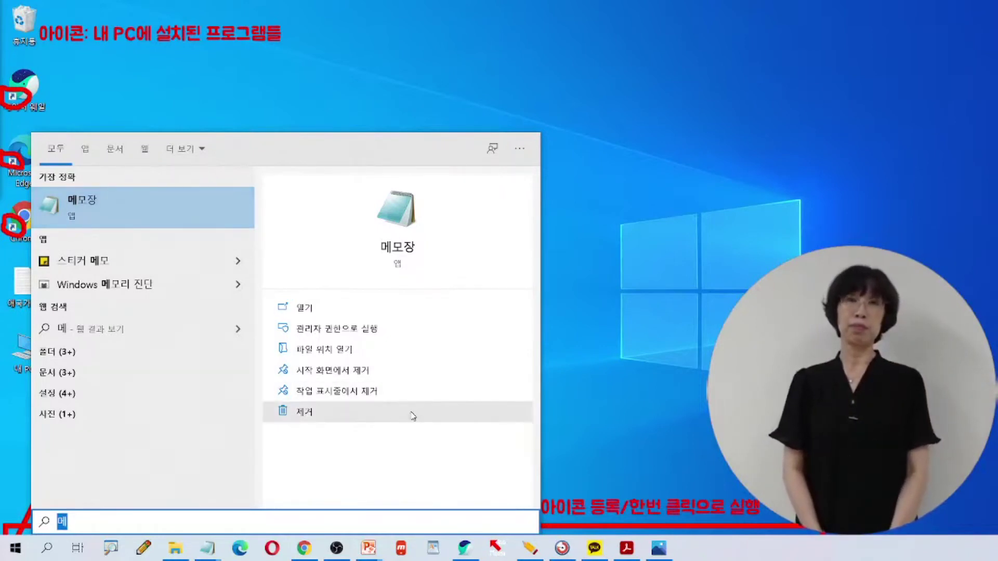
key("ctrl")
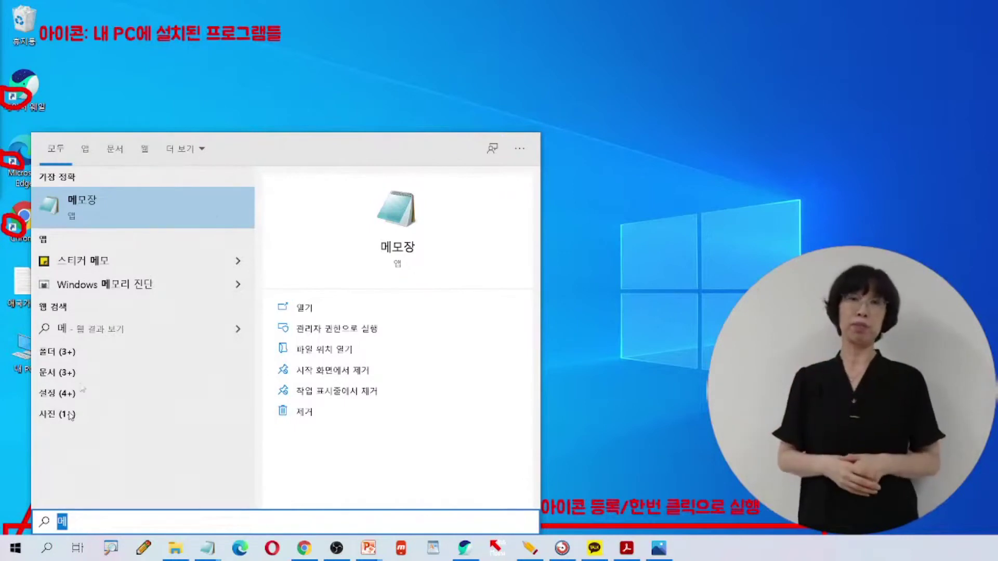
left_click(627, 140)
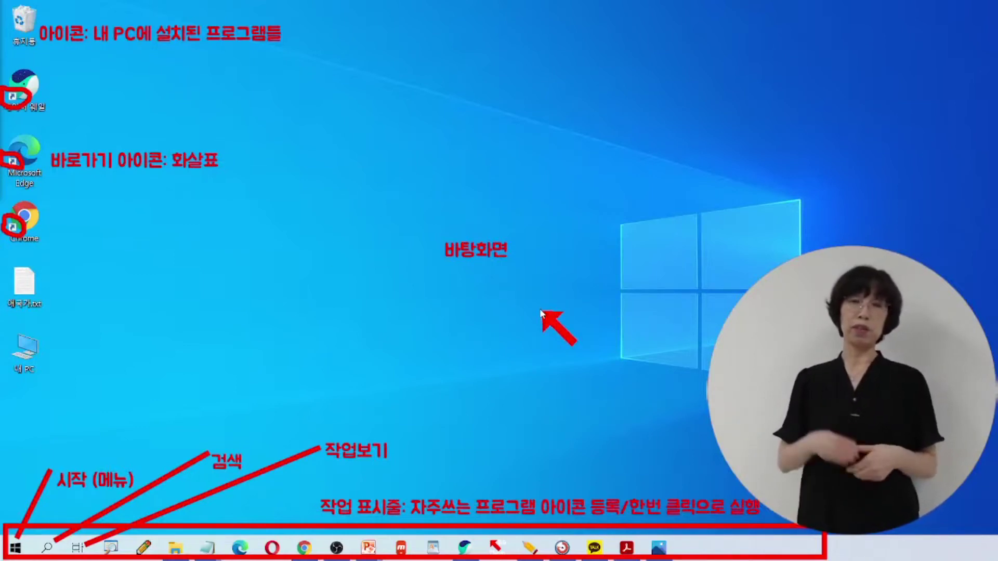
View all open windows and virtual desktops in Task View, then return to the desktop
left_click(77, 549)
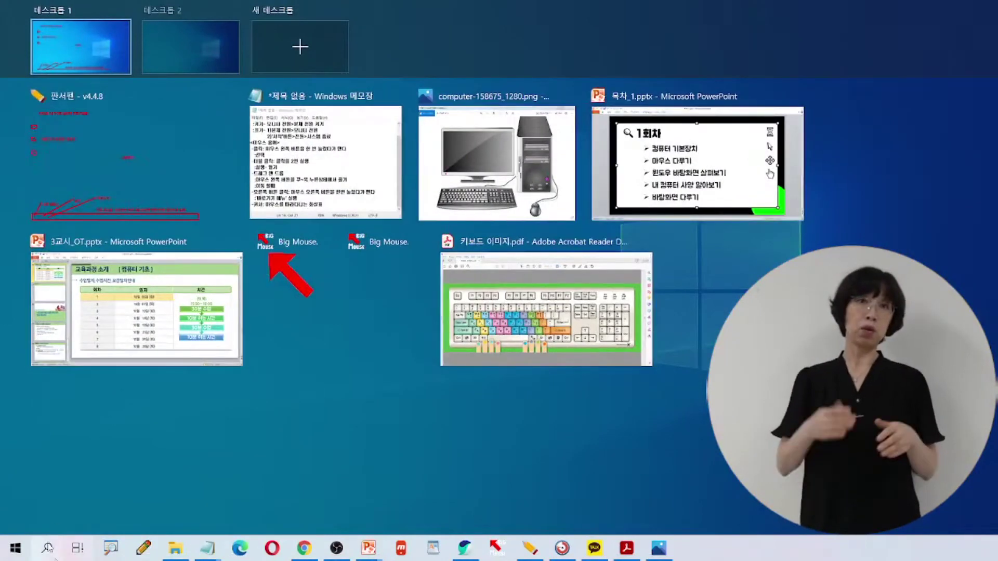
left_click(78, 551)
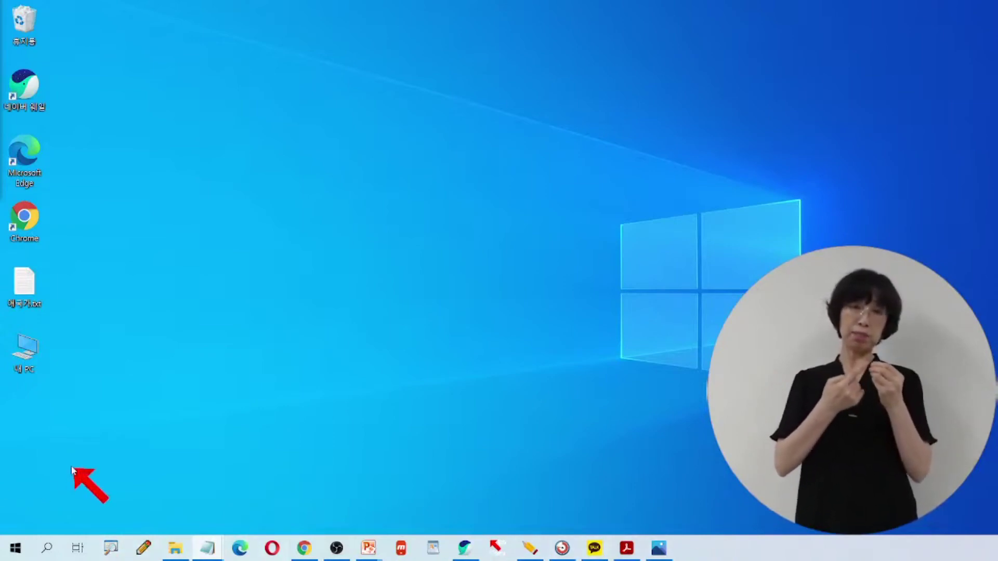
Open Windows Settings, move its window to the desktop's left edge and extend its lower edge down to the taskbar
left_click(16, 548)
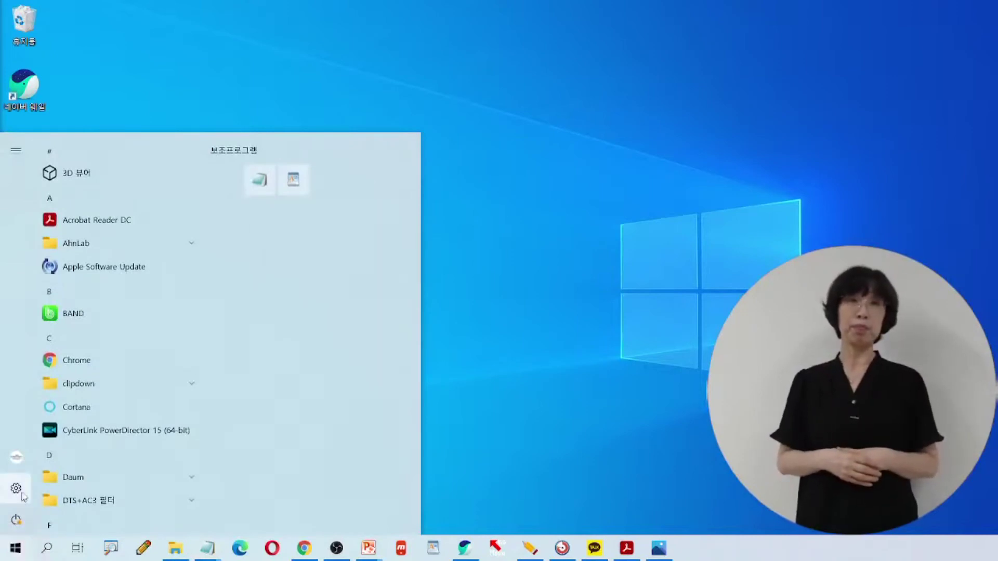
mouse_move(16, 491)
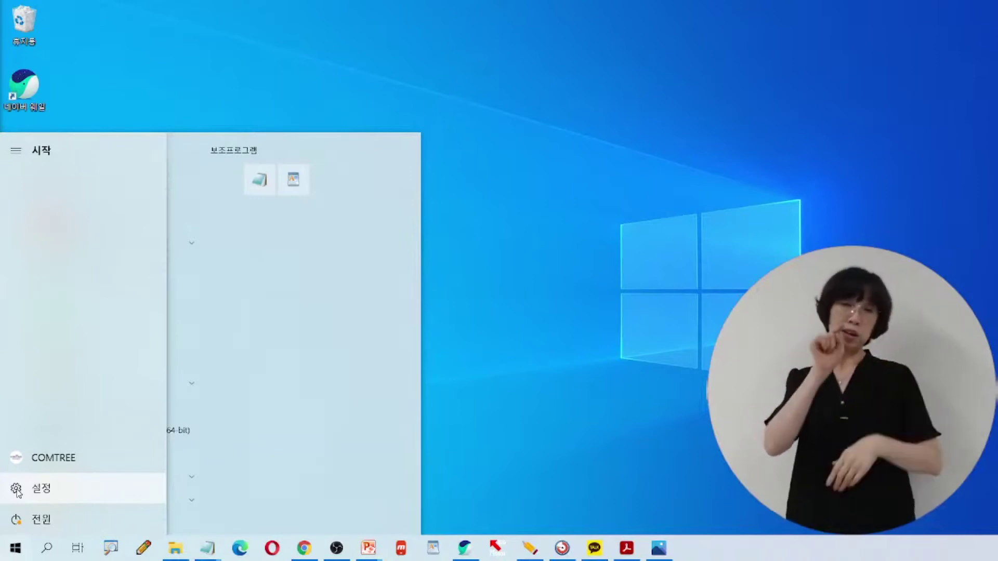
left_click(17, 491)
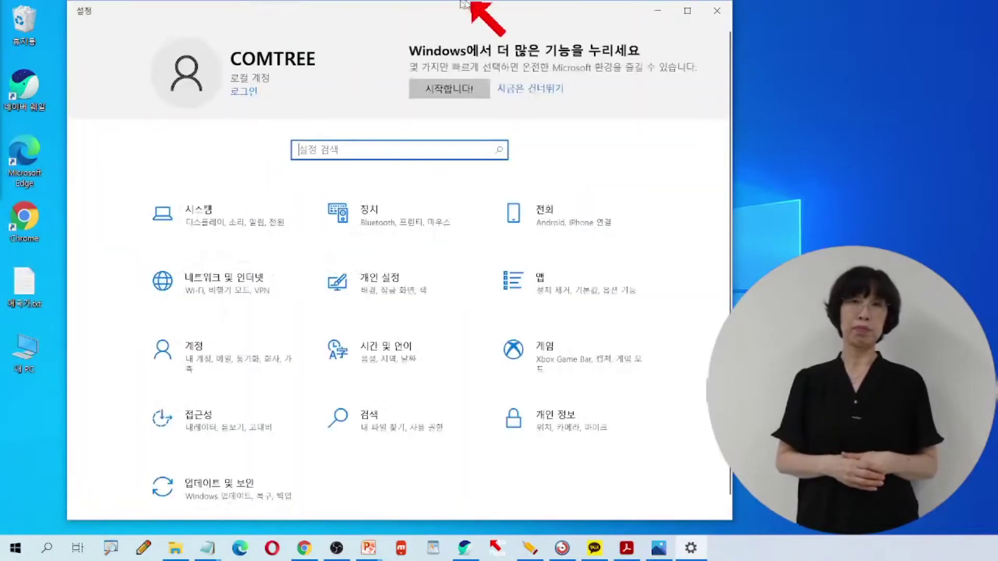
left_click_drag(461, 18, 396, 20)
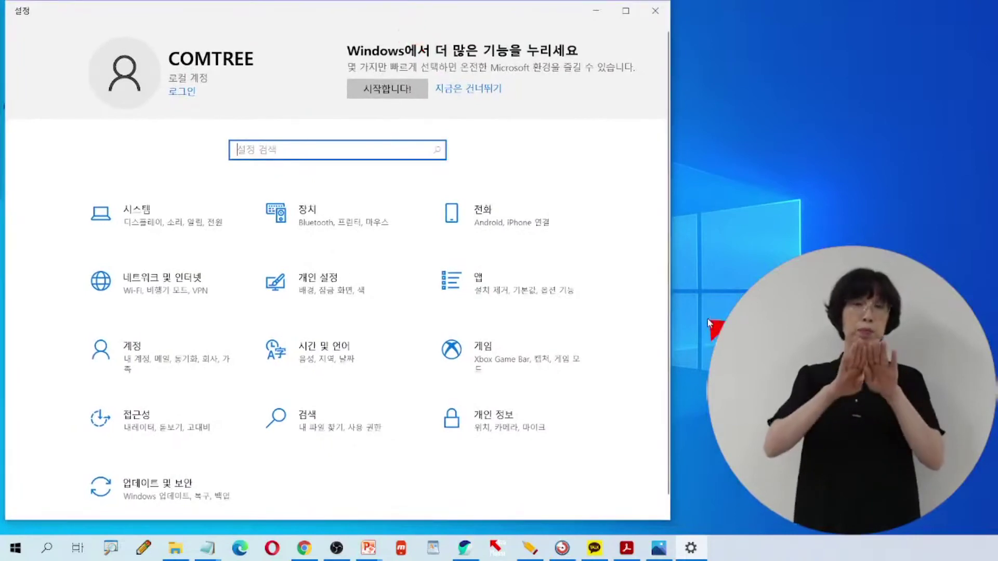
left_click_drag(642, 520, 640, 534)
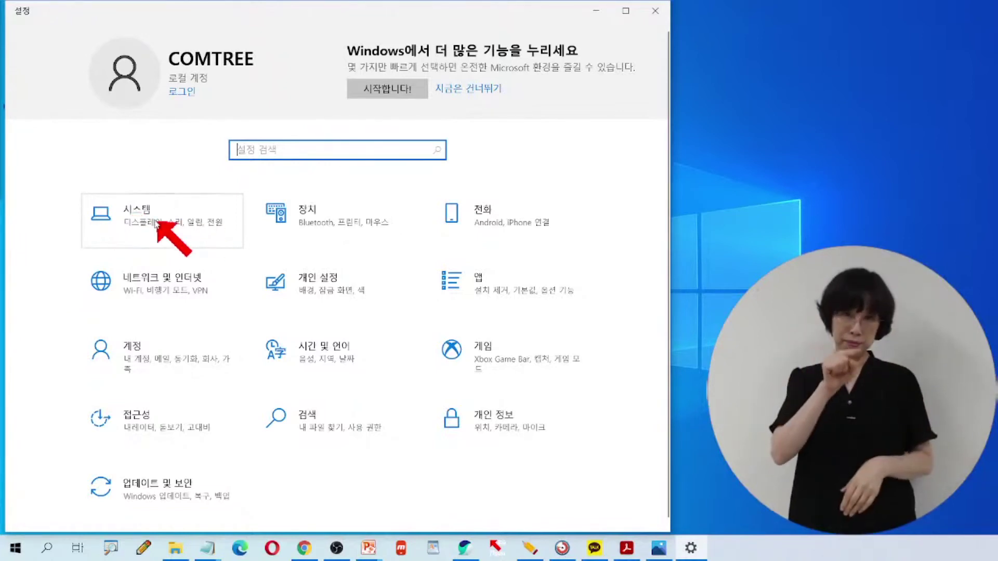
Look over the 시스템 settings categories and open the 정보 page with the PC's specifications
left_click(157, 225)
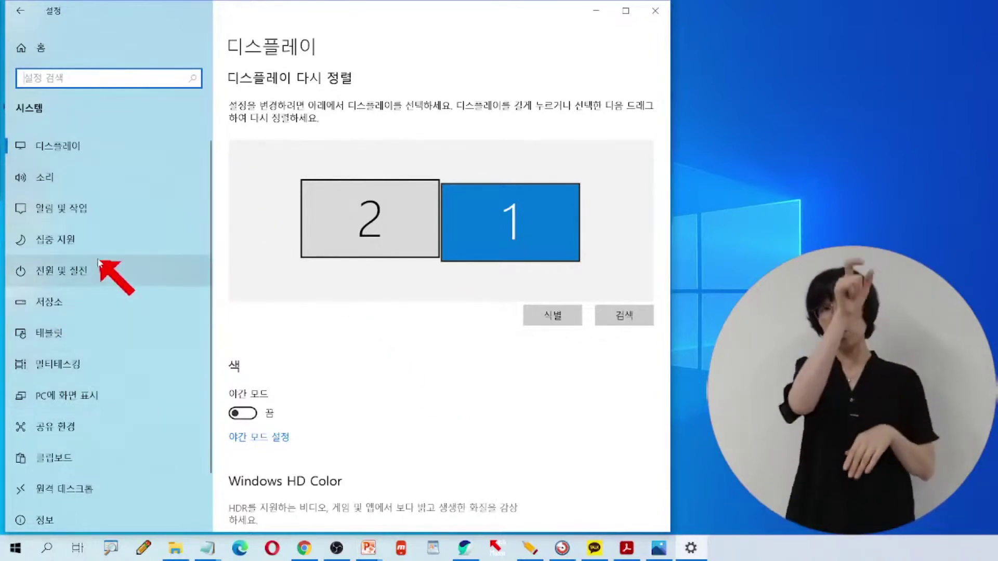
scroll(104, 270, "down", 2)
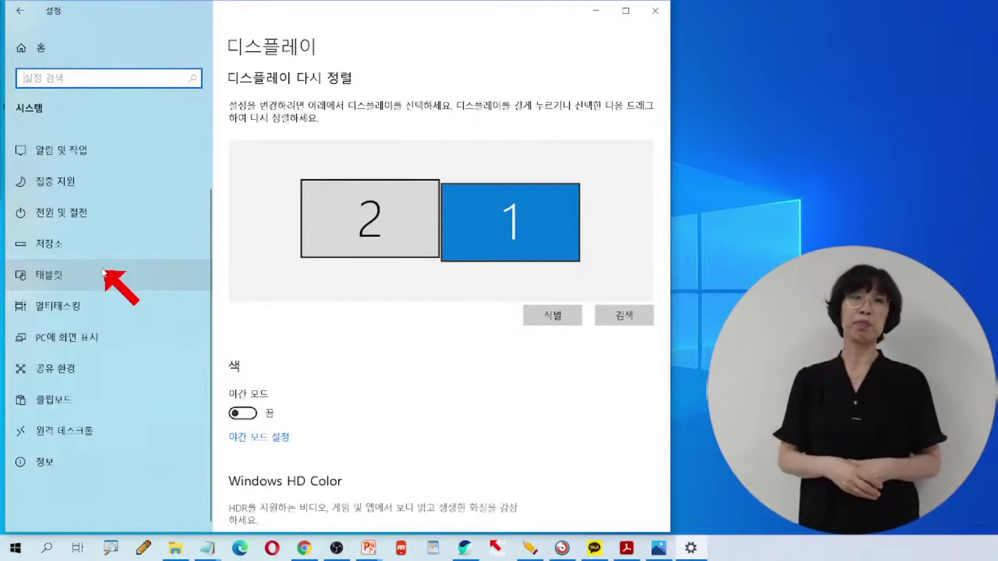
scroll(103, 271, "up", 2)
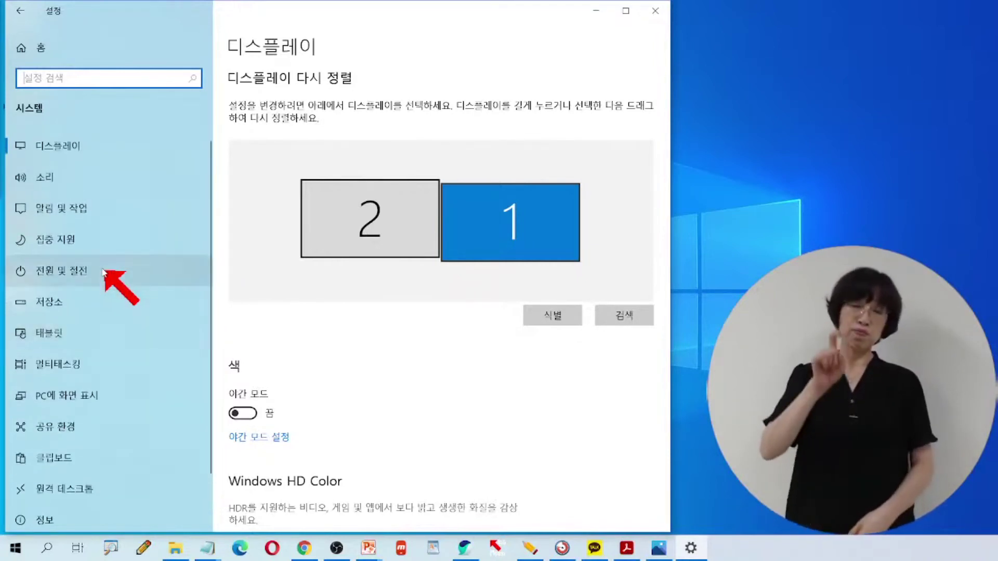
scroll(102, 271, "down", 2)
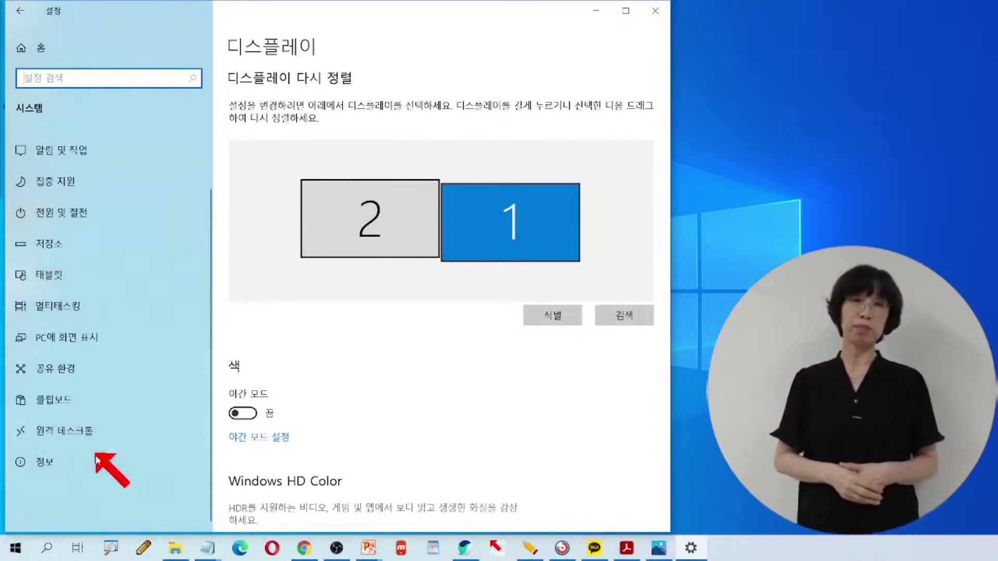
left_click(65, 464)
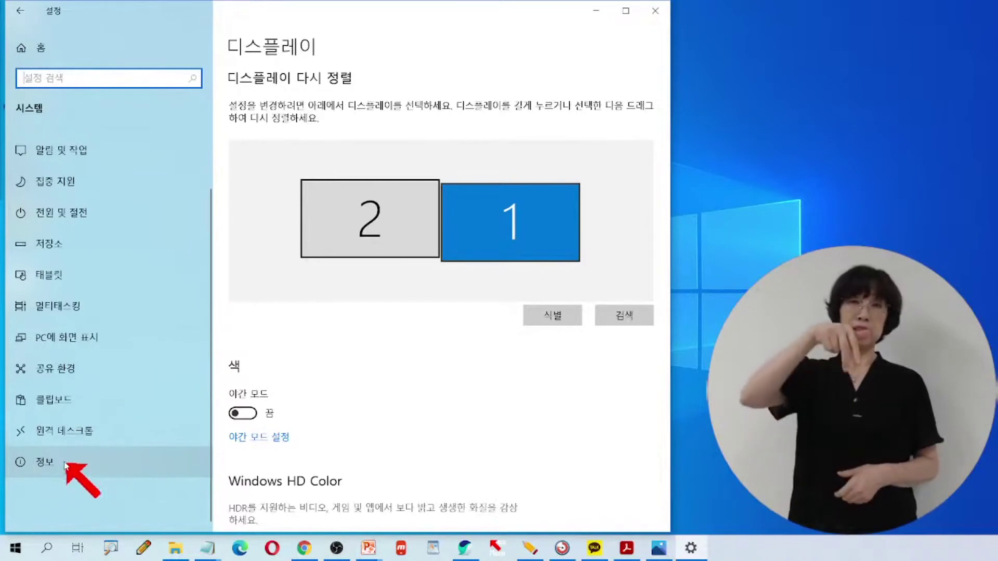
left_click(100, 468)
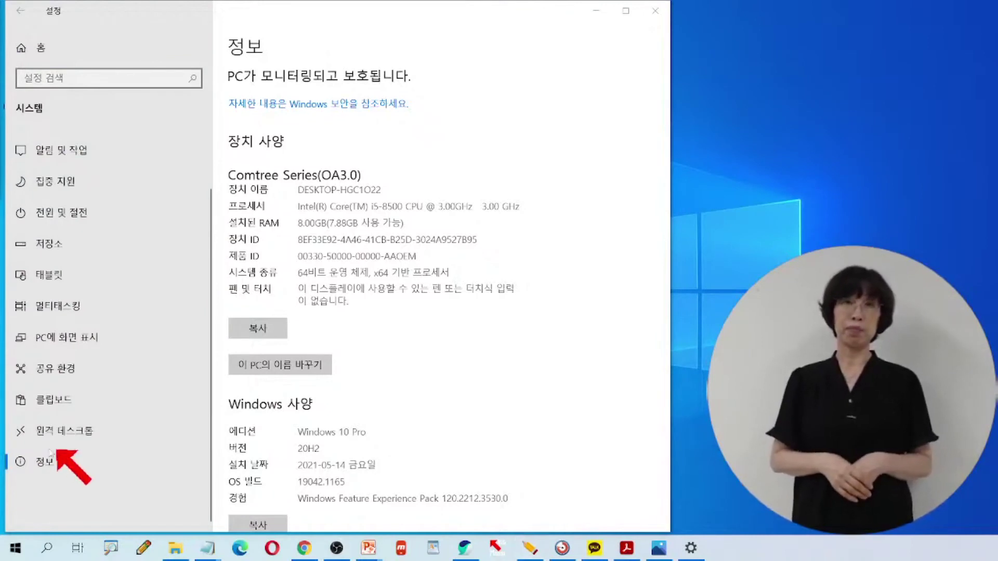
Frame the 정보 category, the 정보 page heading and the 장치 사양 details with red rectangles
left_click_drag(13, 448, 98, 479)
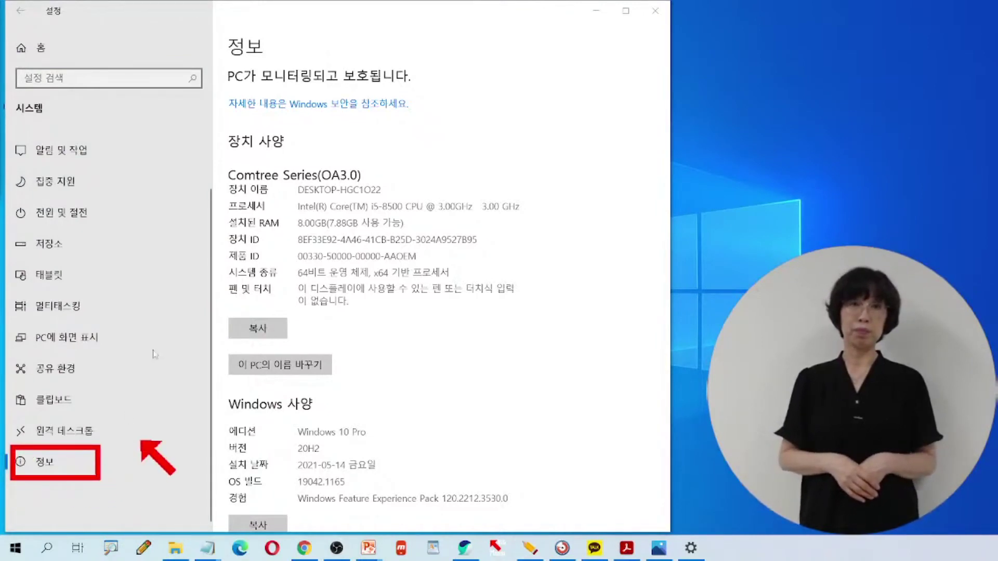
left_click_drag(224, 31, 280, 66)
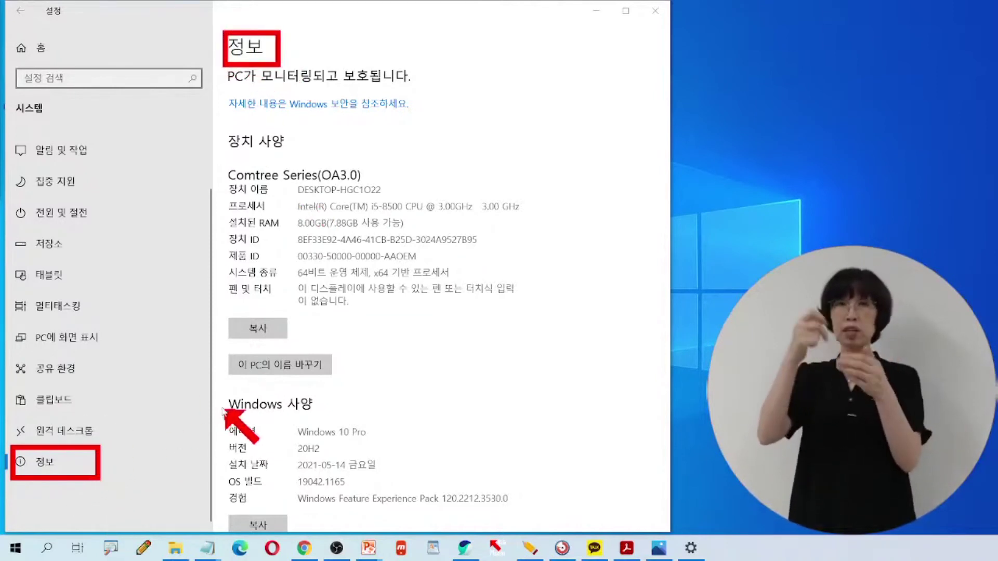
mouse_move(221, 405)
left_mouse_down()
mouse_move(185, 429)
mouse_move(214, 412)
left_mouse_up()
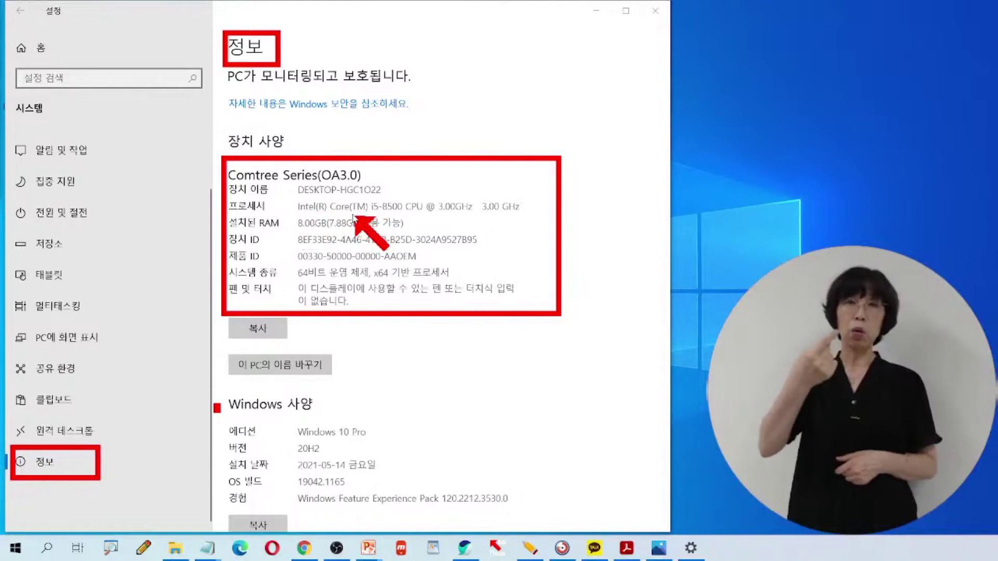
Underline the processor, installed RAM and system type values in red and circle 64비트
left_click(380, 209)
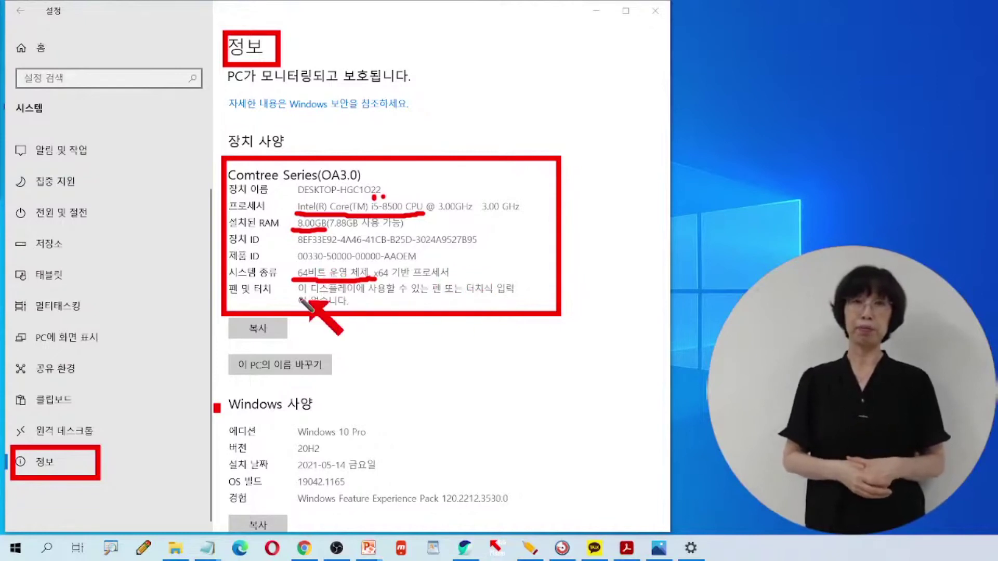
left_click_drag(289, 261, 329, 264)
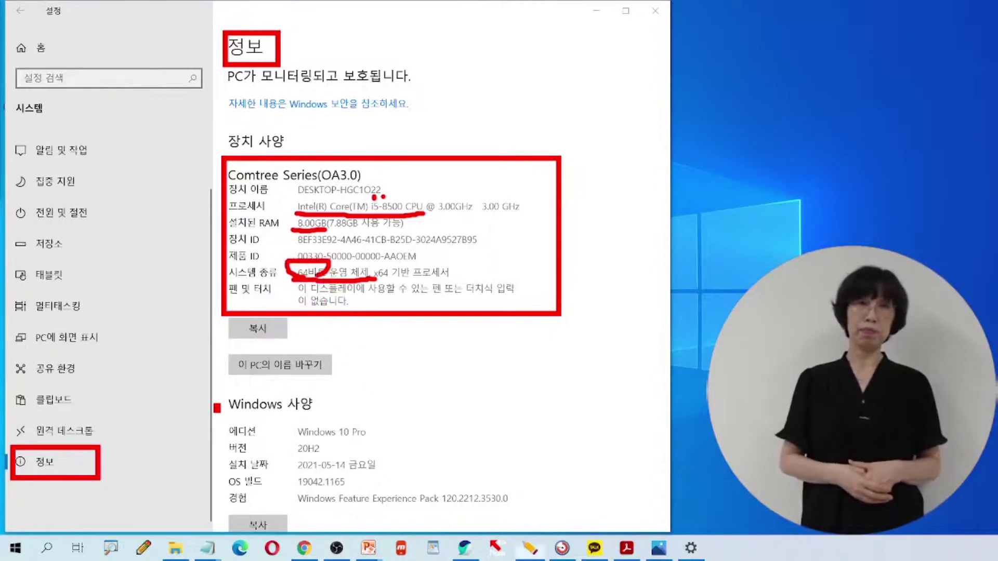
Clear the red annotations and bring the Windows 사양 and 지원 sections of the 정보 page into view
key("Escape")
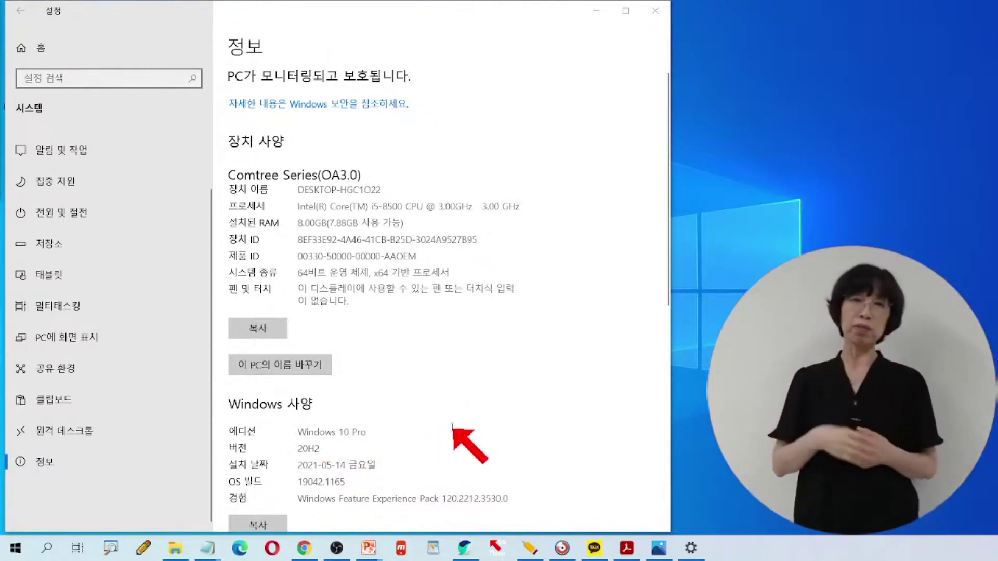
scroll(455, 436, "down", 3)
scroll(452, 427, "down", 5)
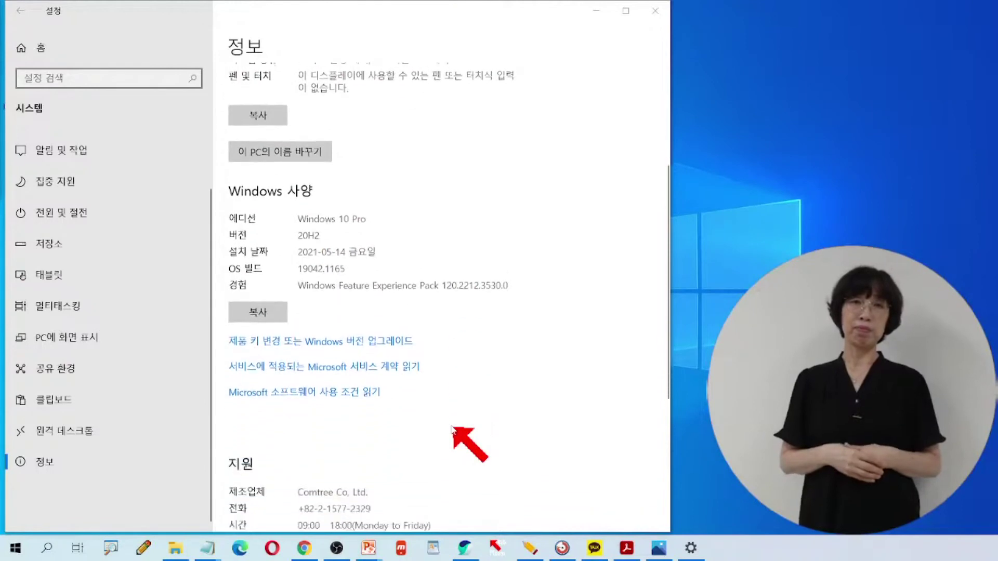
Close the Settings window and reopen Settings from the Start menu at the 시스템 category
scroll(415, 326, "up", 8)
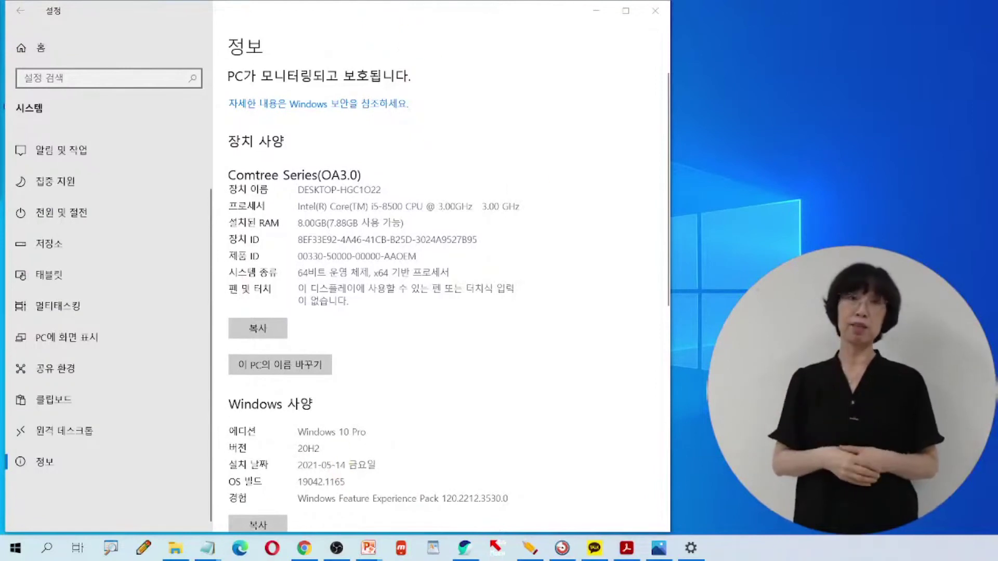
left_click(656, 11)
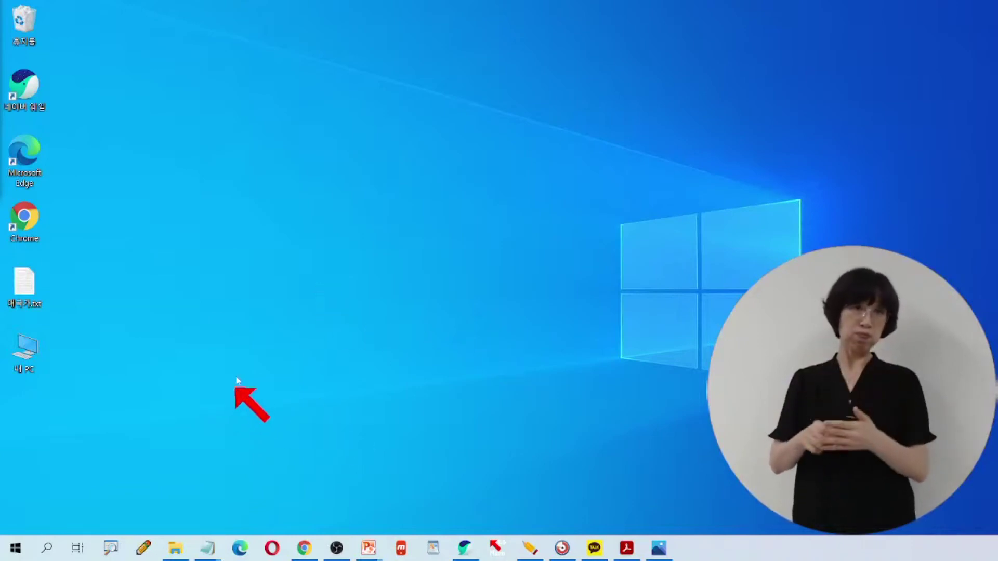
left_click(15, 552)
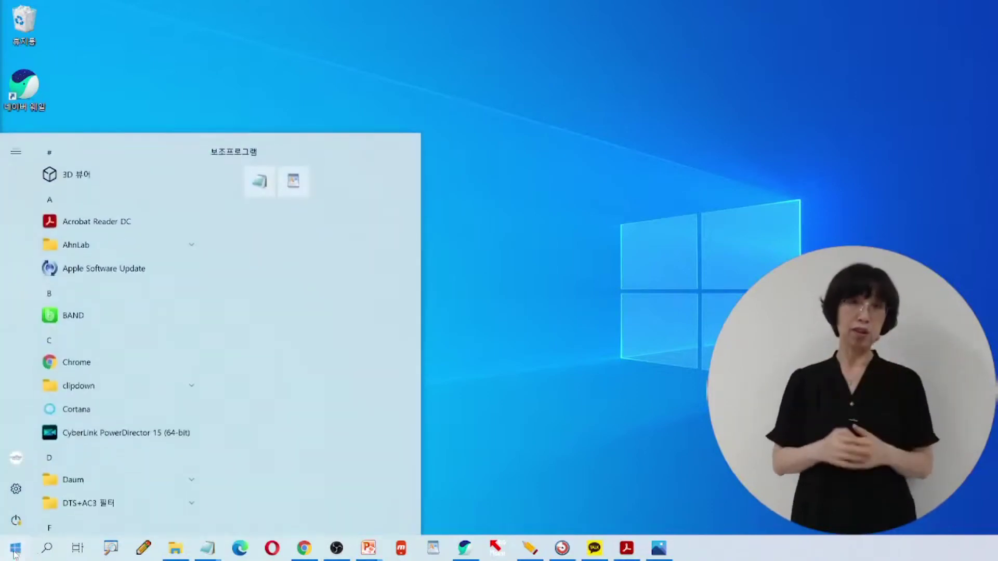
left_click(33, 489)
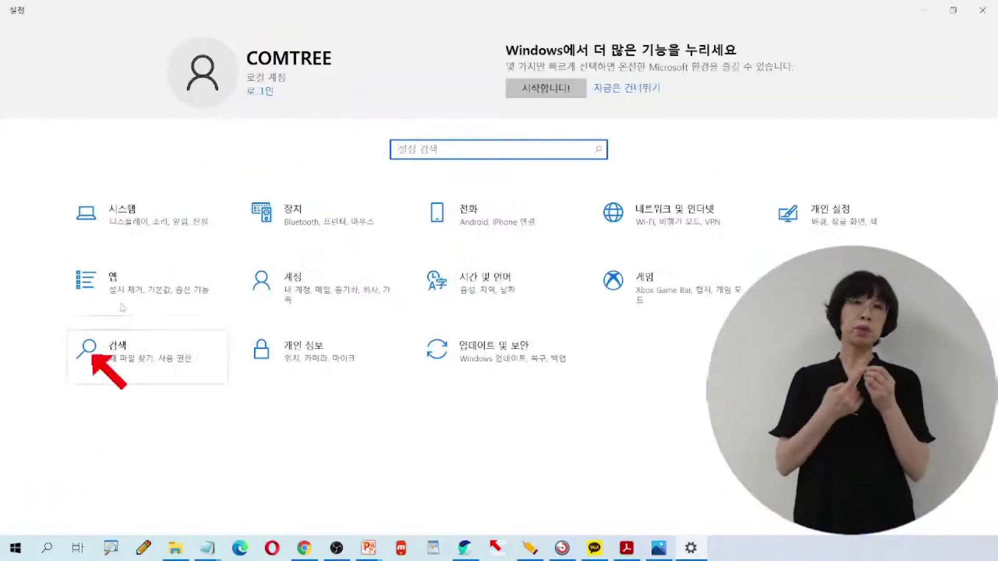
left_click(152, 216)
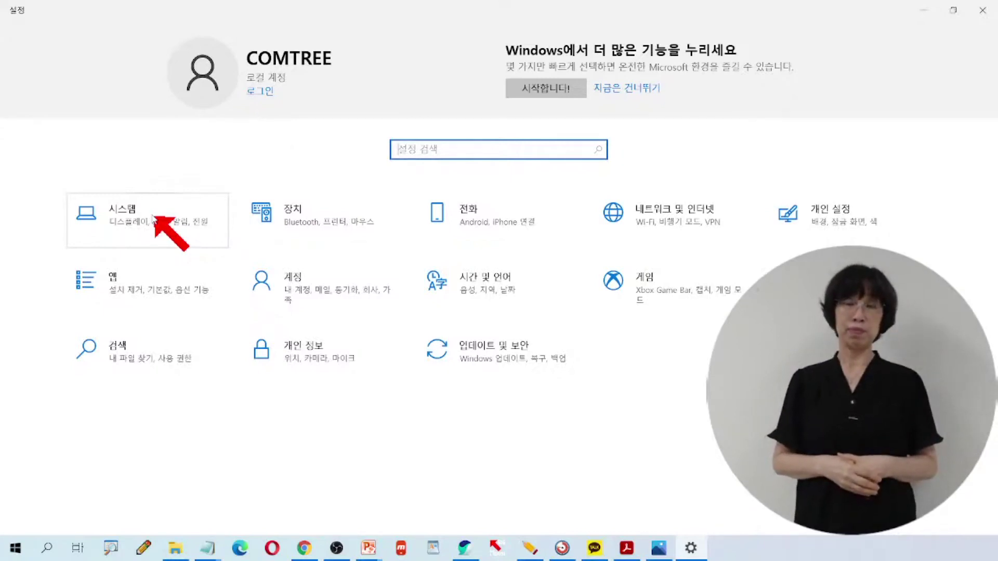
left_click(152, 216)
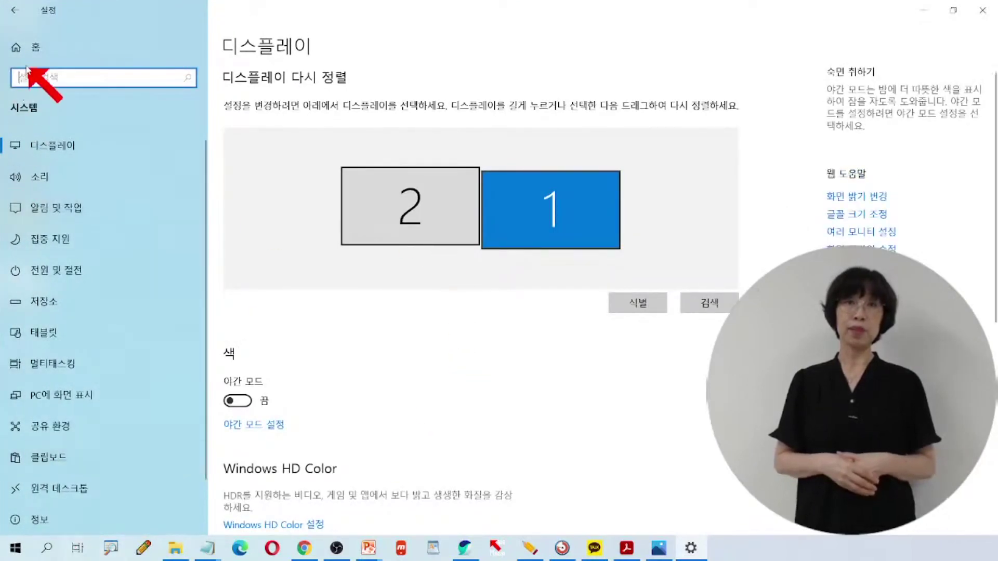
Open the 정보 page of the 시스템 settings to review the PC's specifications, and close Settings
left_click(40, 522)
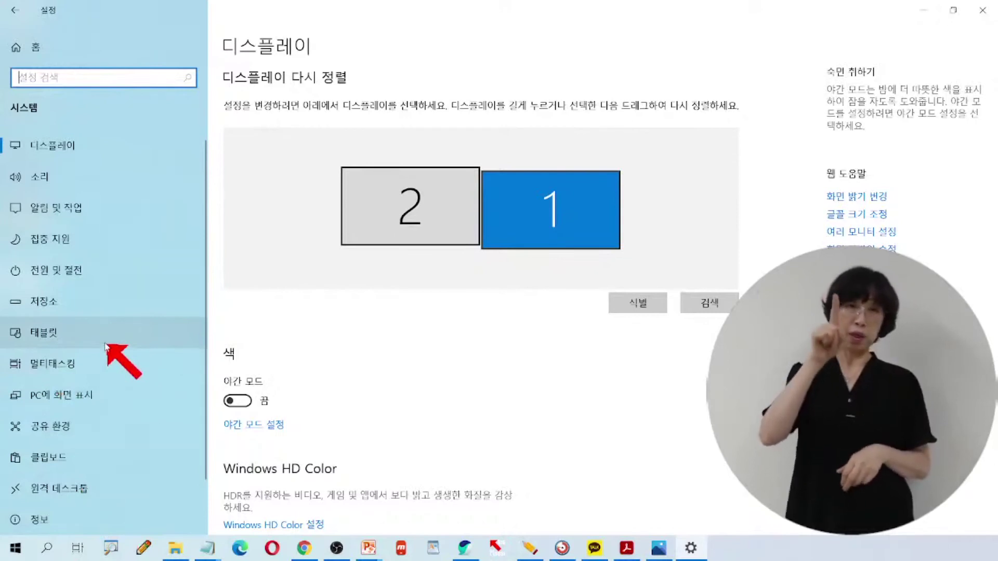
scroll(106, 347, "down", 2)
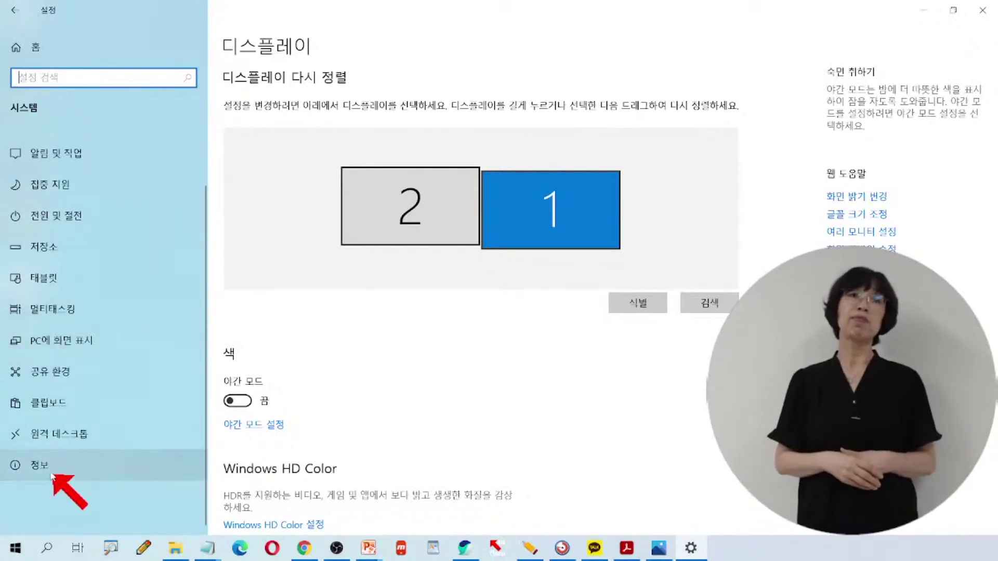
left_click(42, 465)
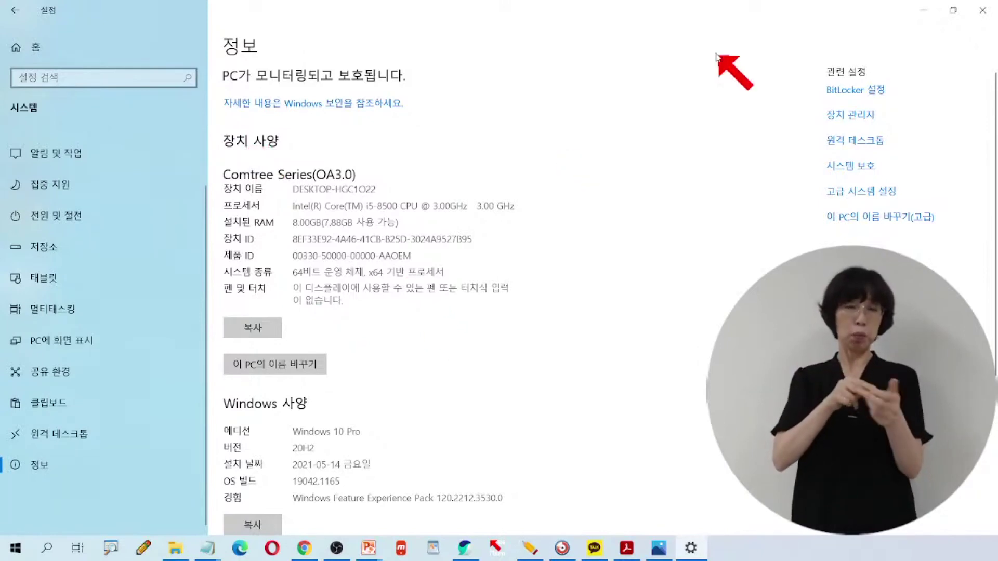
left_click(982, 11)
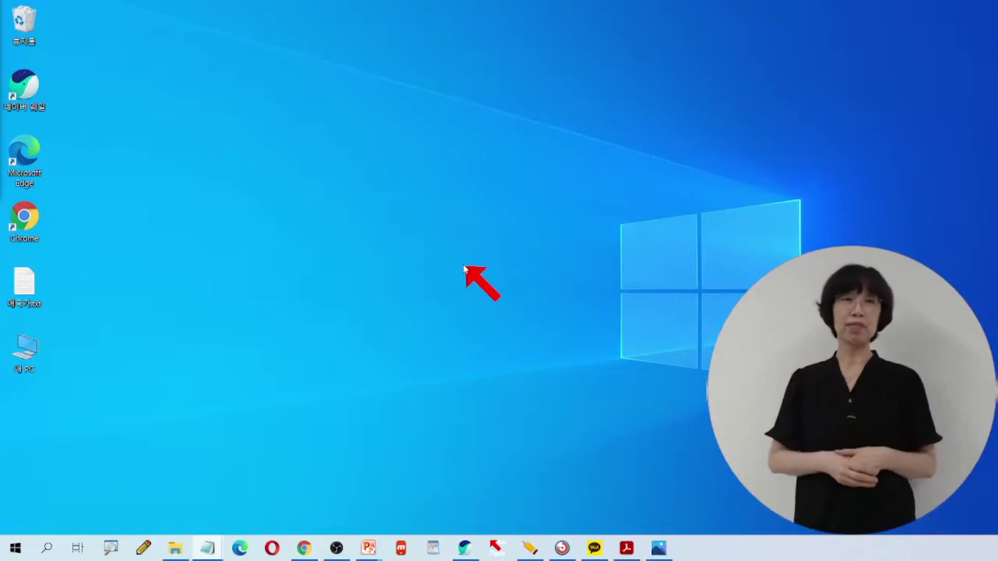
Open the desktop's 개인 설정 and choose 사진 as the background type on the 배경 page
left_click(461, 224)
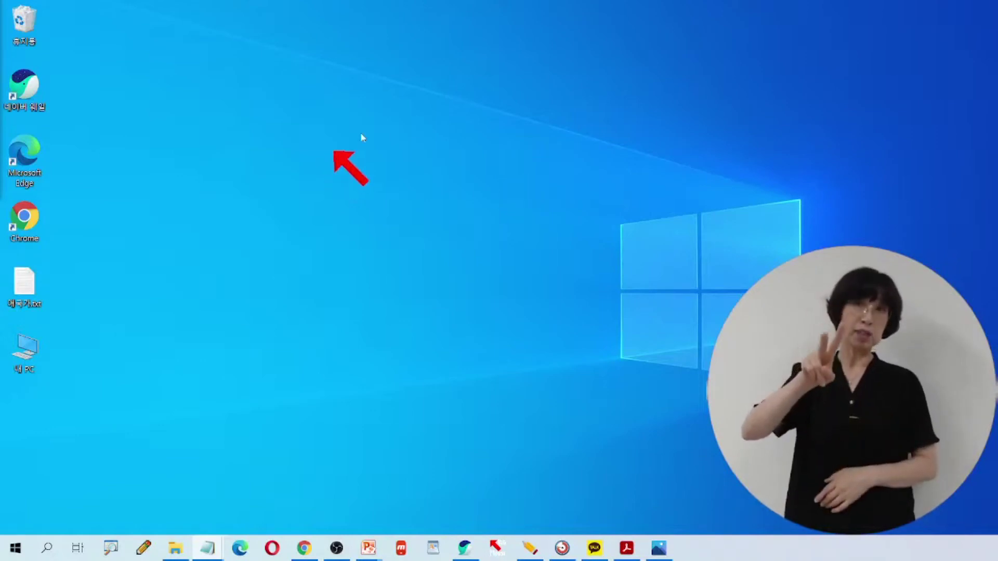
right_click(322, 180)
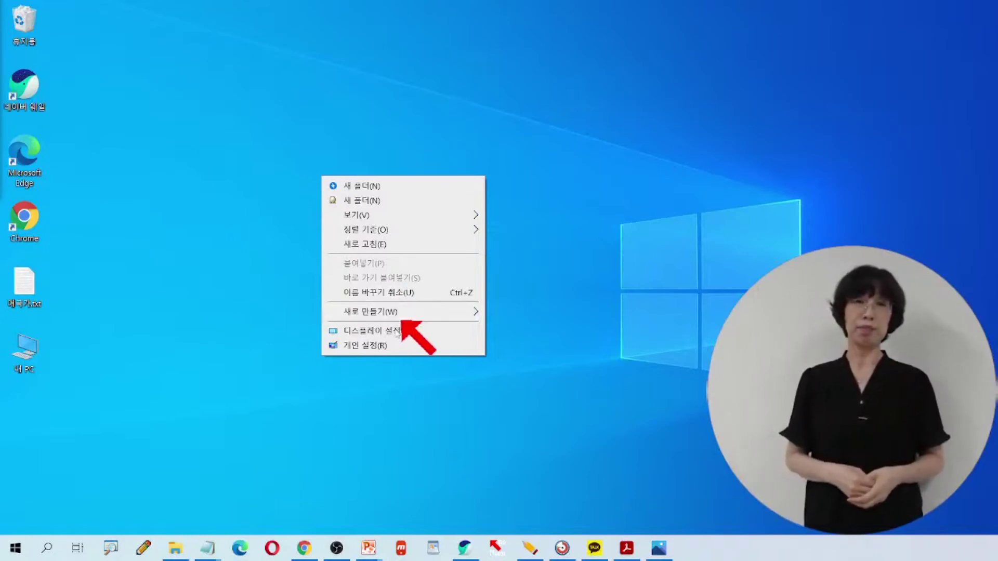
left_click(382, 346)
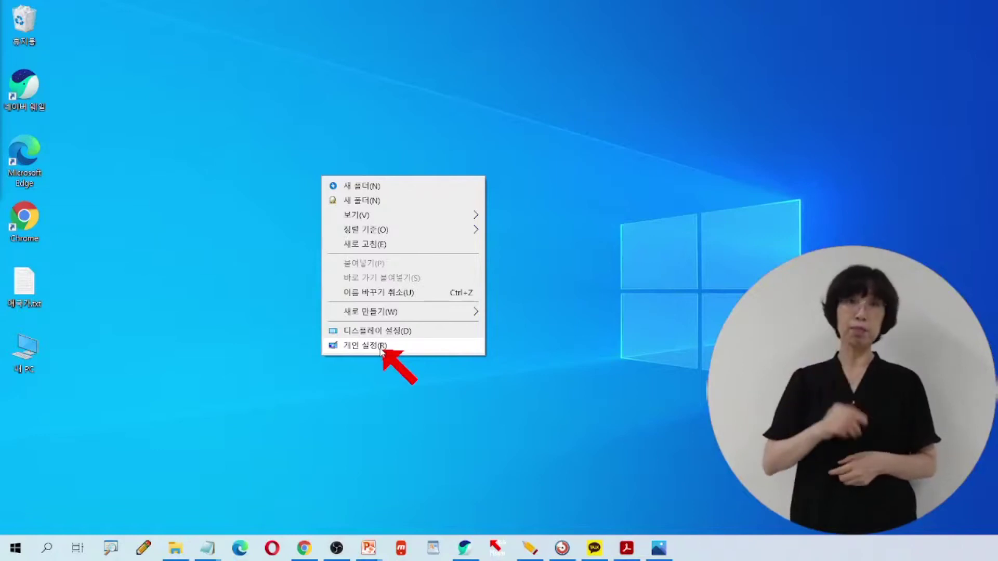
left_click(382, 346)
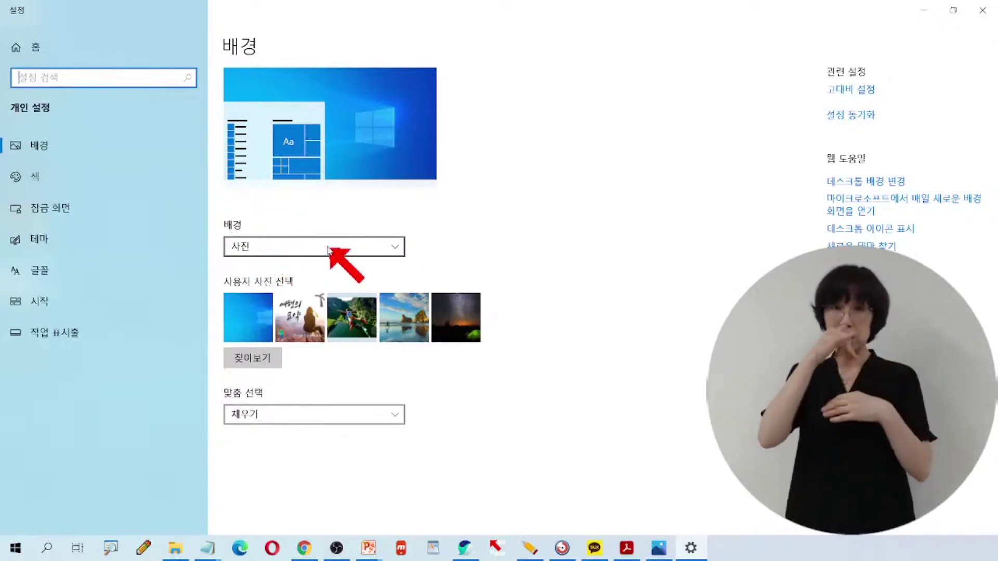
left_click(328, 250)
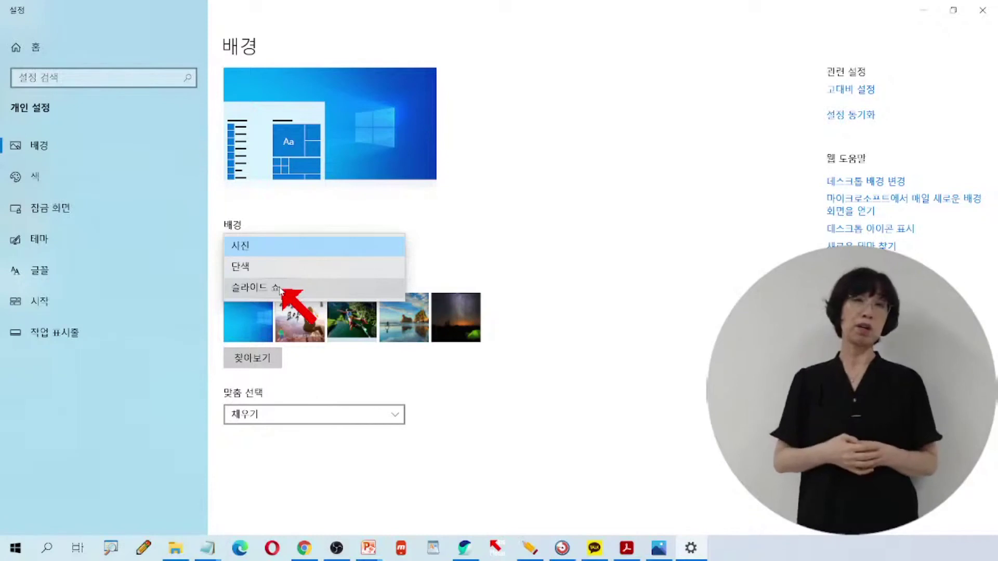
left_click(274, 247)
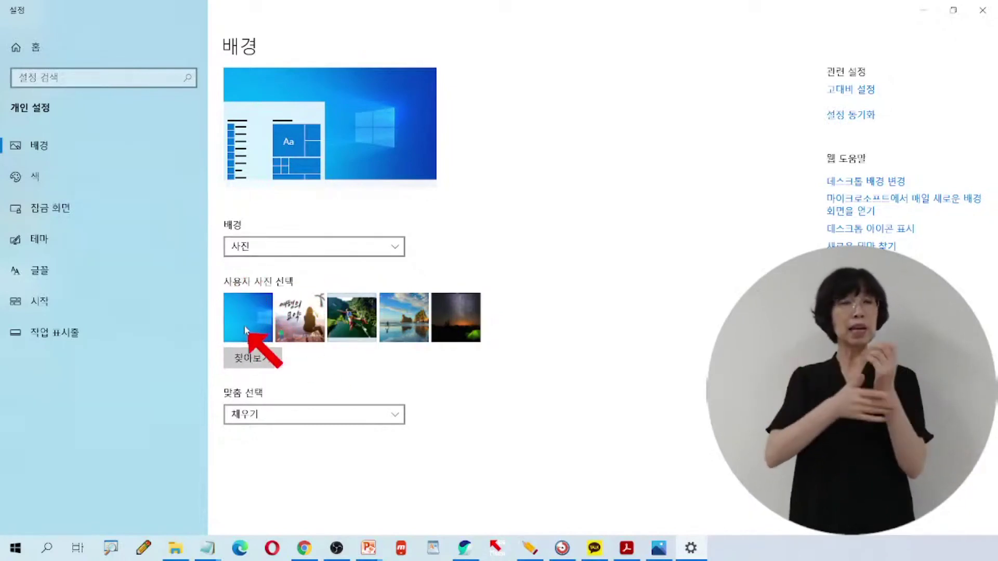
Mark the first picture thumbnail with a red check mark and circle 찾아보기 in red
key("ctrl")
key("ctrl")
key("ctrl")
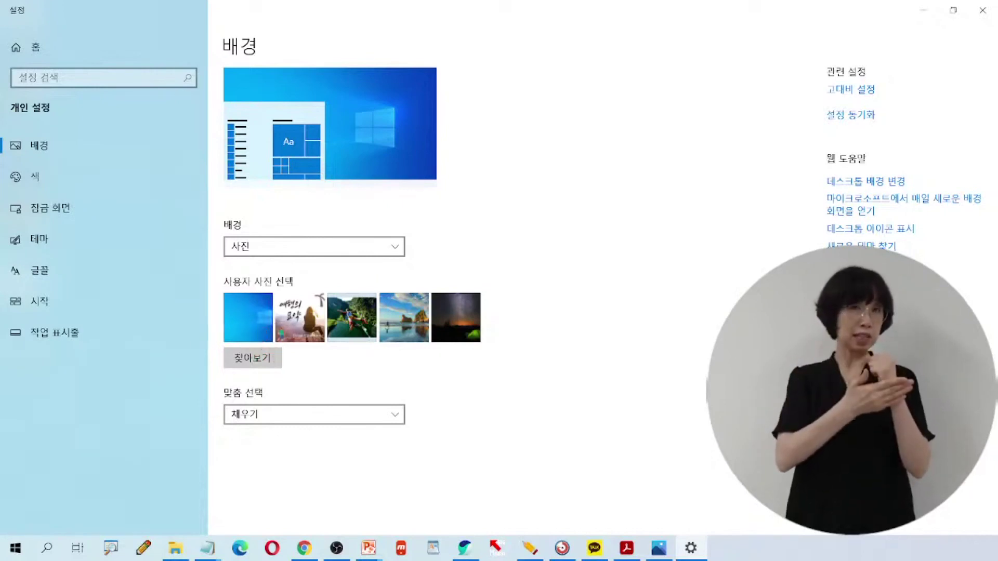
key("ctrl+2")
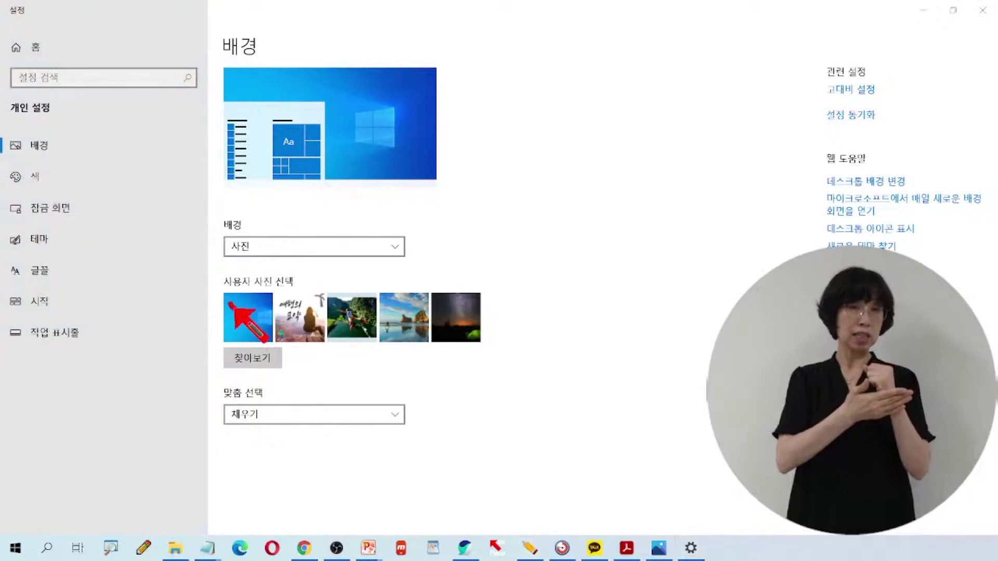
left_click_drag(230, 304, 268, 294)
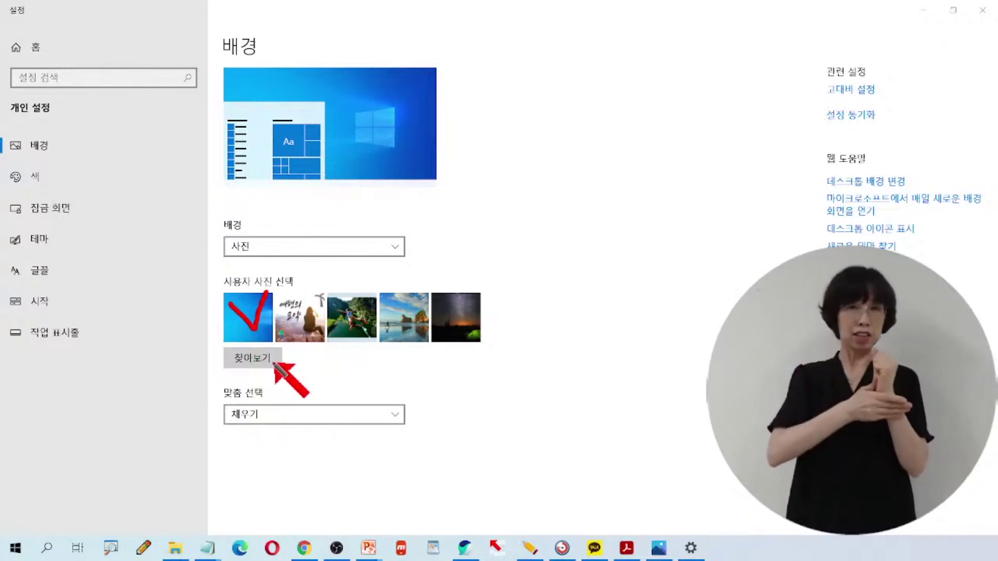
left_click_drag(216, 345, 267, 375)
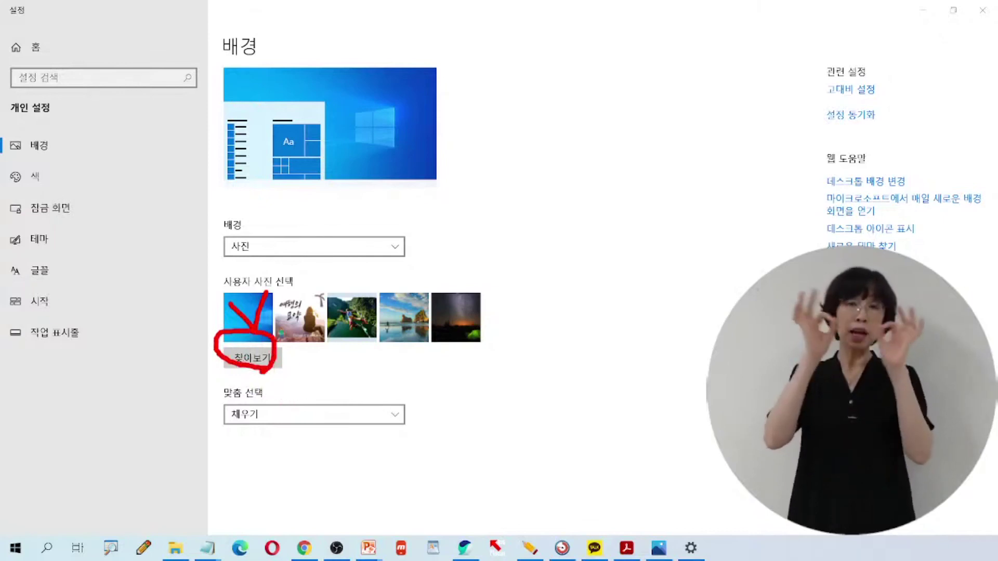
Clear the red annotations and open the file dialog for picking a background picture, moved clear of the screen corner
left_click(529, 548)
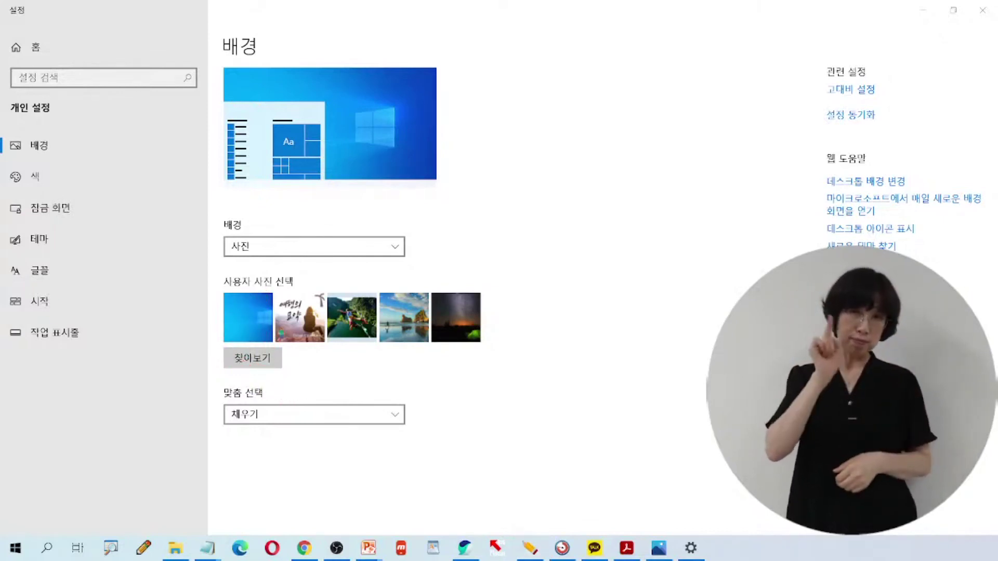
left_click(257, 365)
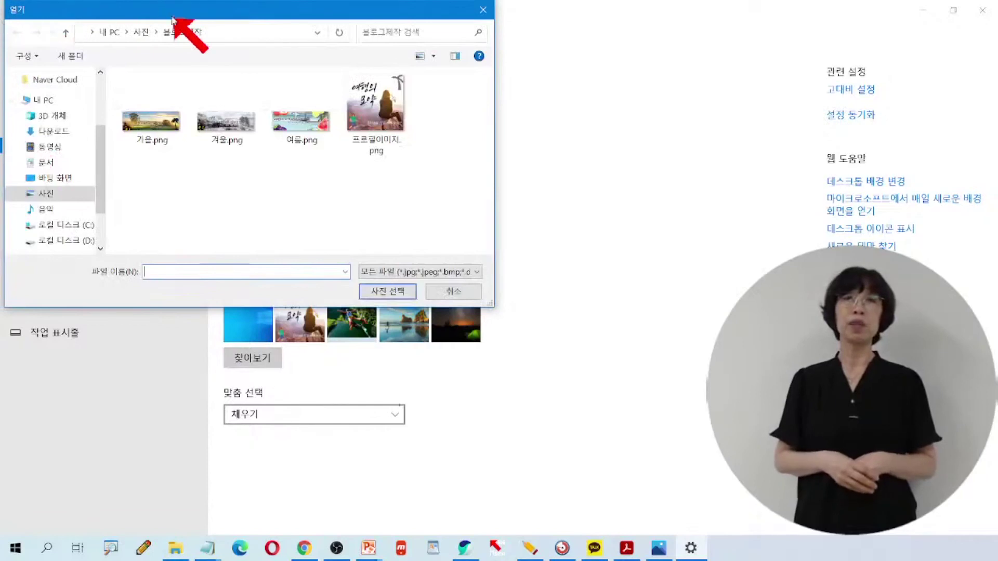
left_click_drag(179, 18, 393, 51)
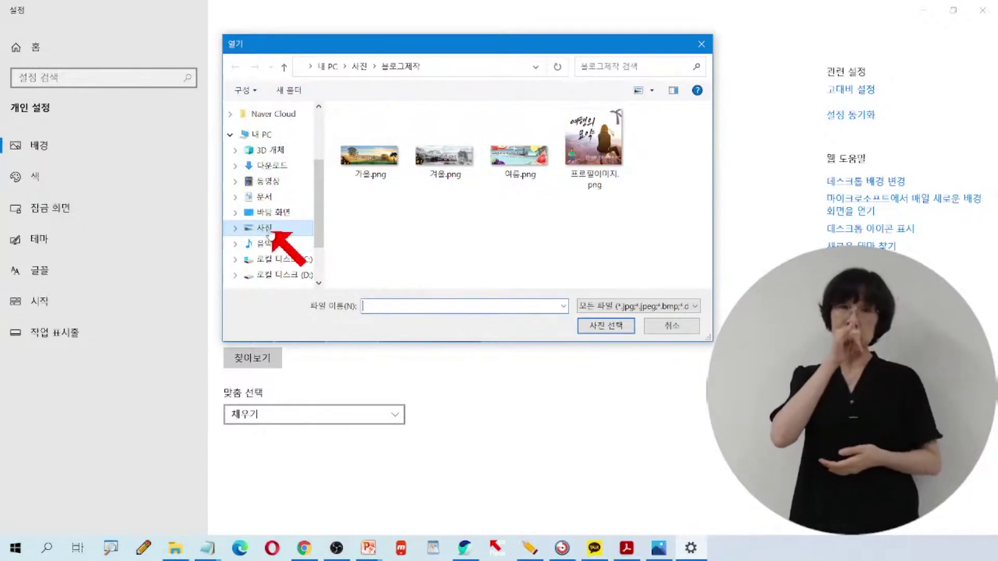
Set 프로필이미지.png from the 블로그제작 folder in 사진 as the desktop background and minimize Settings to show the desktop
left_click(264, 228)
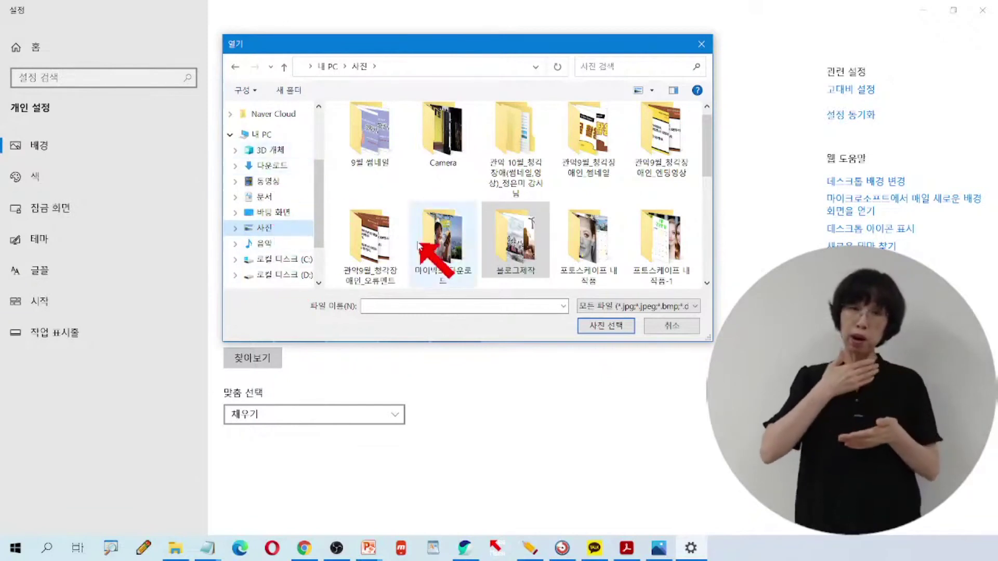
left_click(500, 240)
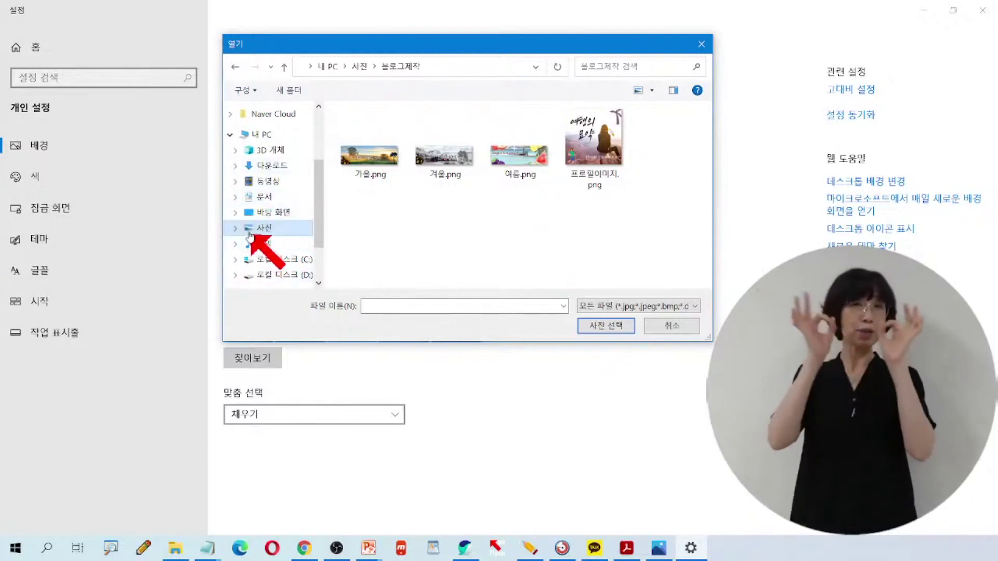
left_click(591, 140)
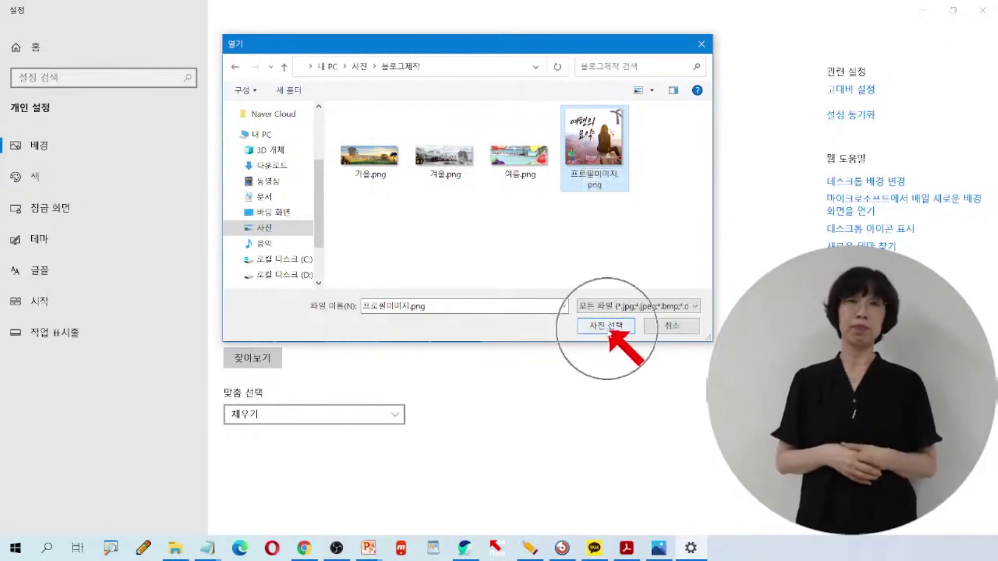
left_click(607, 326)
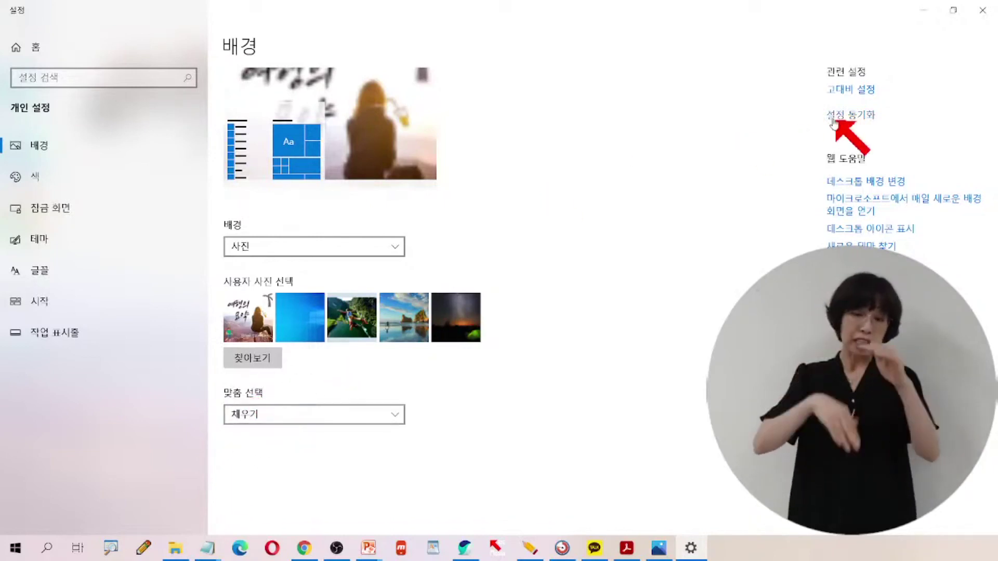
left_click(953, 11)
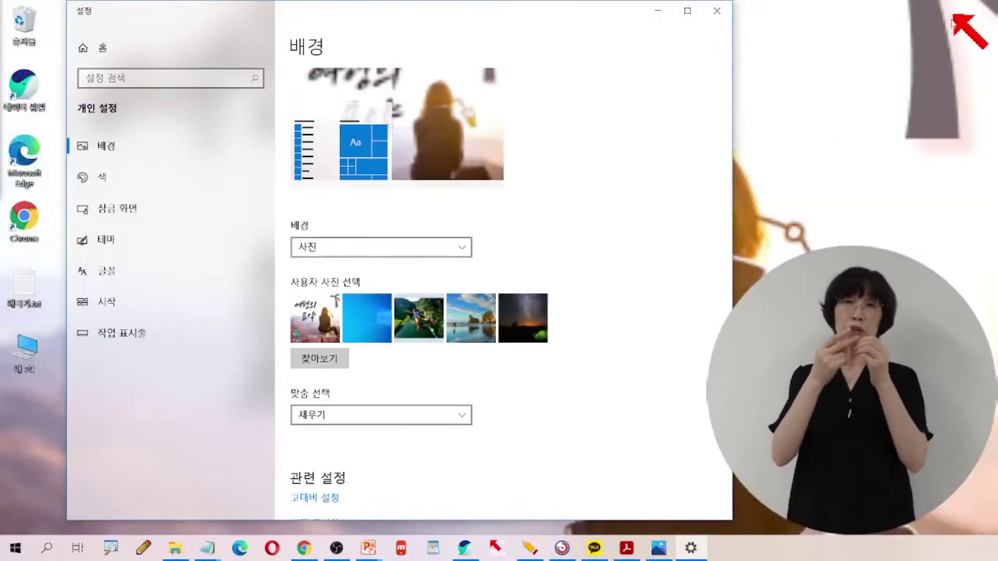
left_click(658, 12)
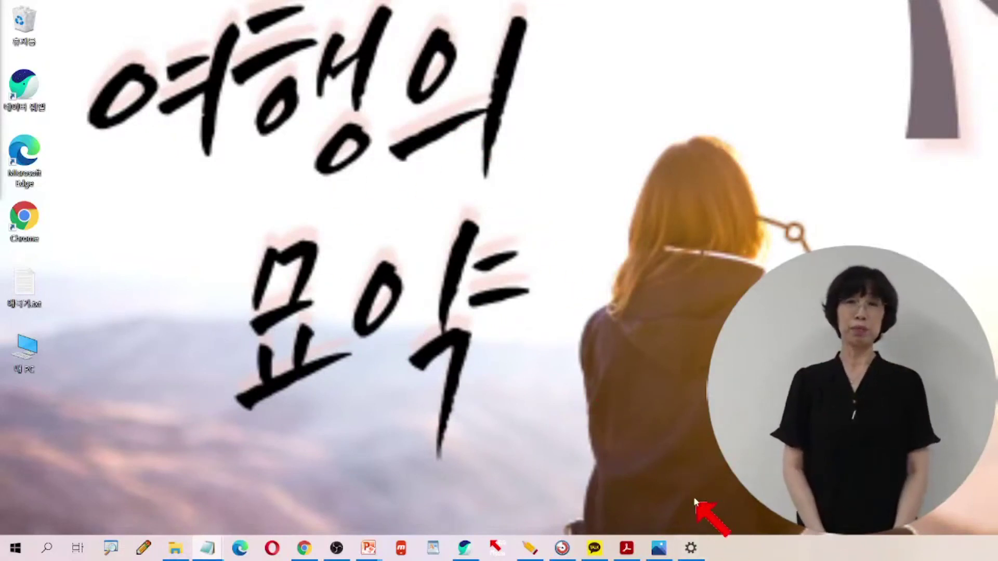
Bring Settings back, set the background picture's fit to 가운데, and minimize the window to show the desktop
mouse_move(697, 551)
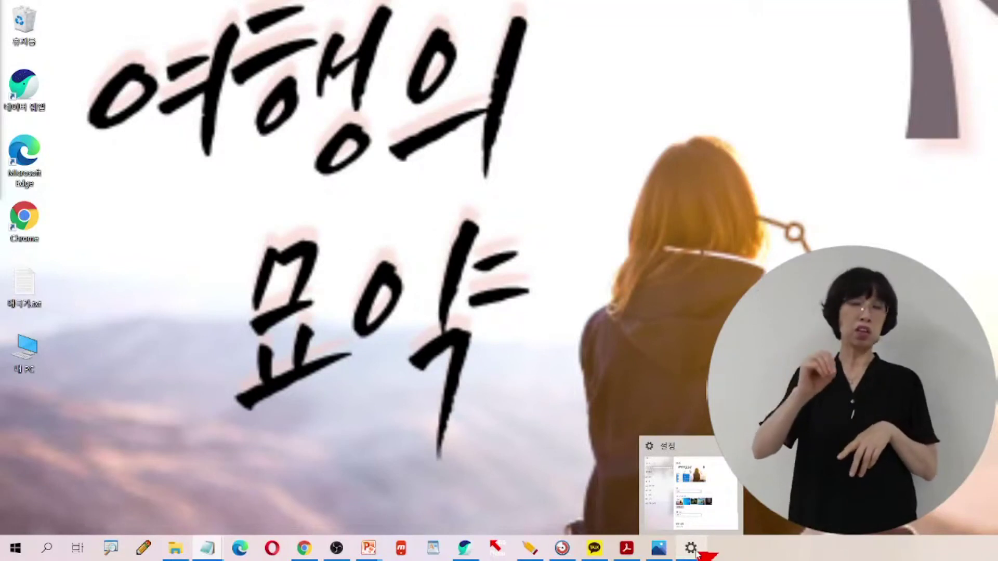
left_click(693, 554)
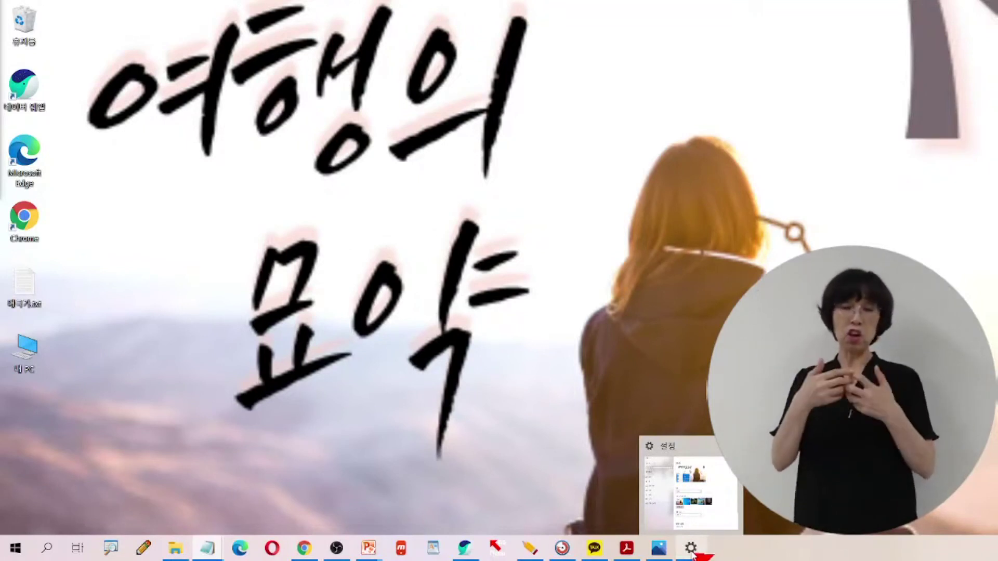
left_click(693, 554)
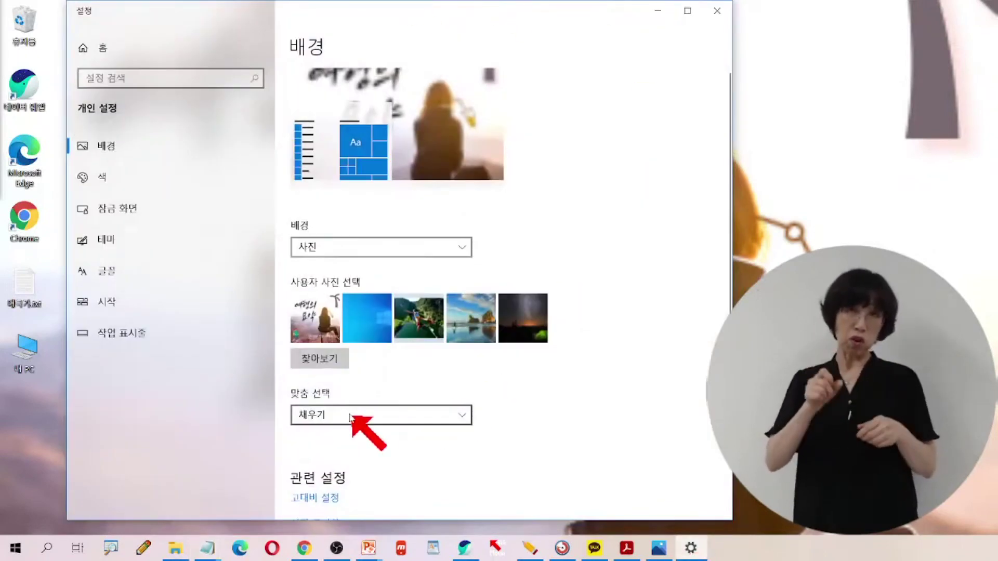
left_click(333, 415)
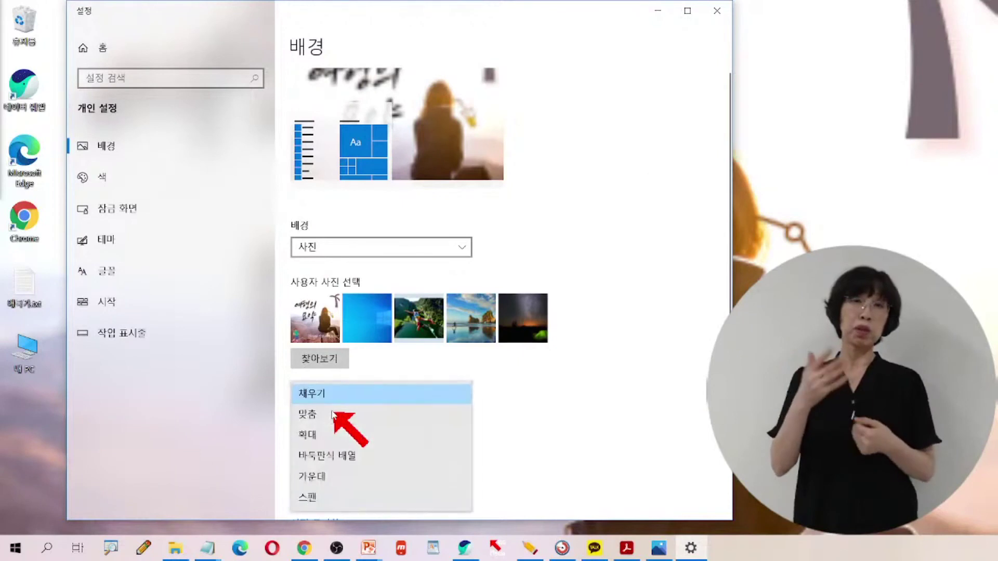
left_click(331, 479)
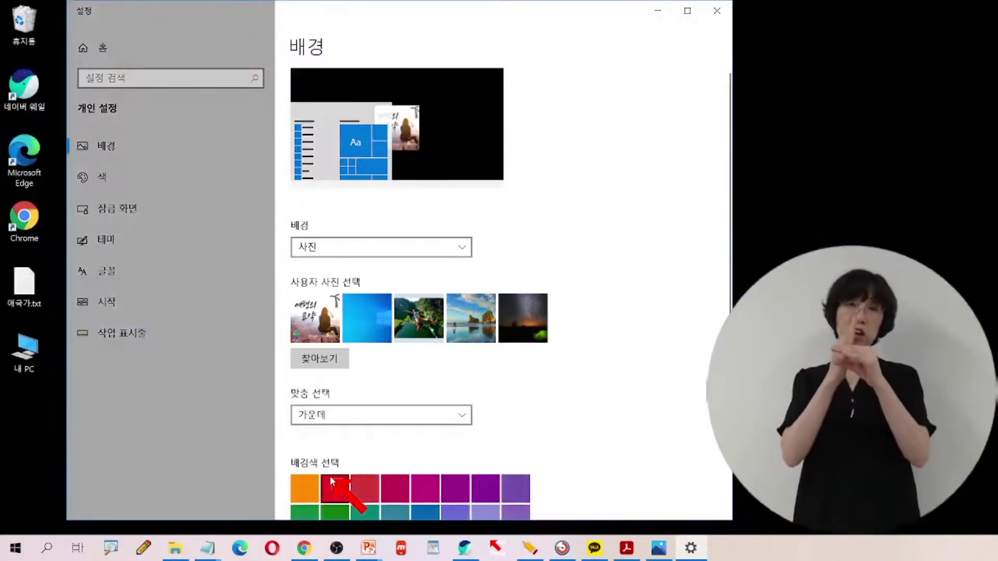
left_click(657, 11)
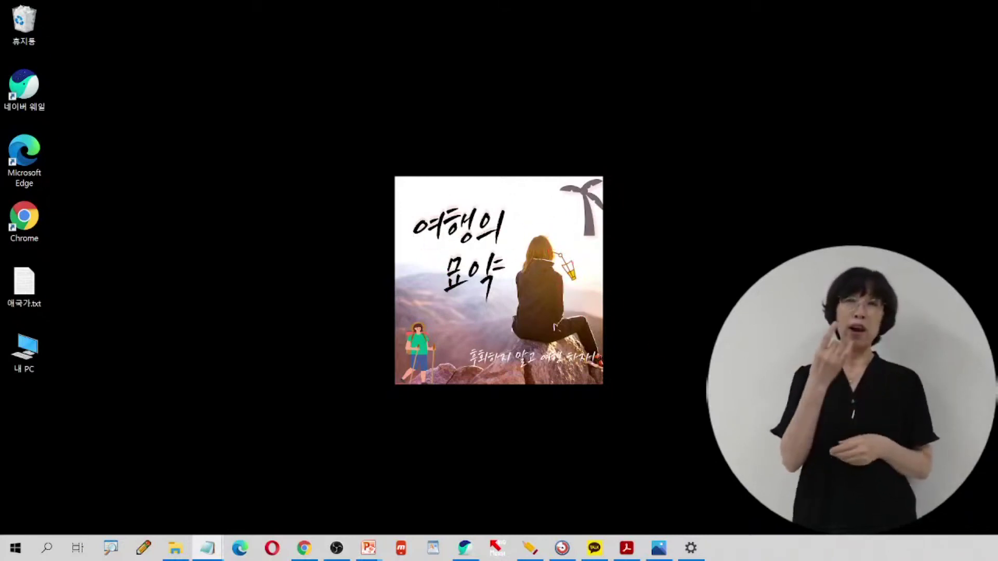
Bring Settings back and set the background picture's fit to 바둑판식 배열
mouse_move(695, 554)
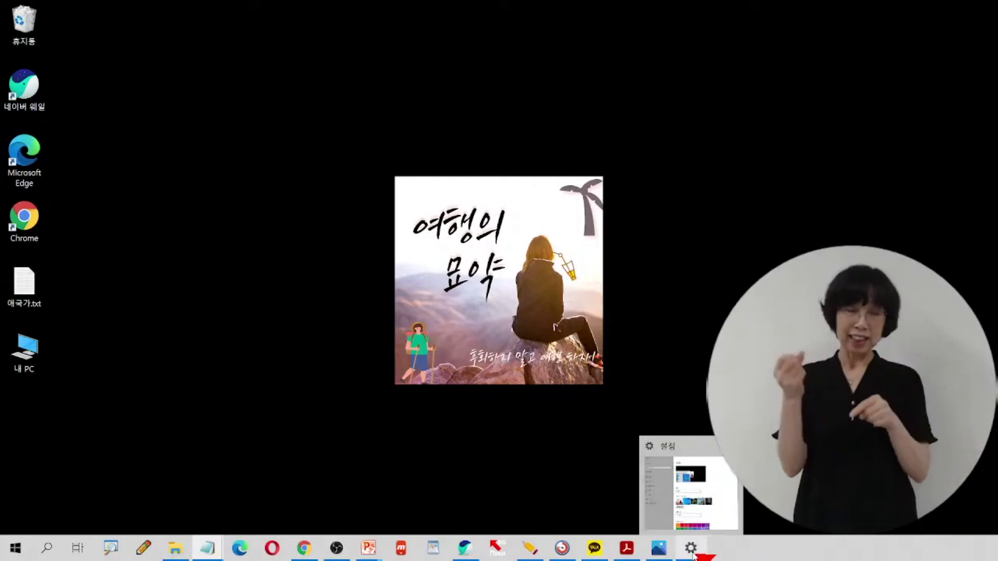
left_click(694, 554)
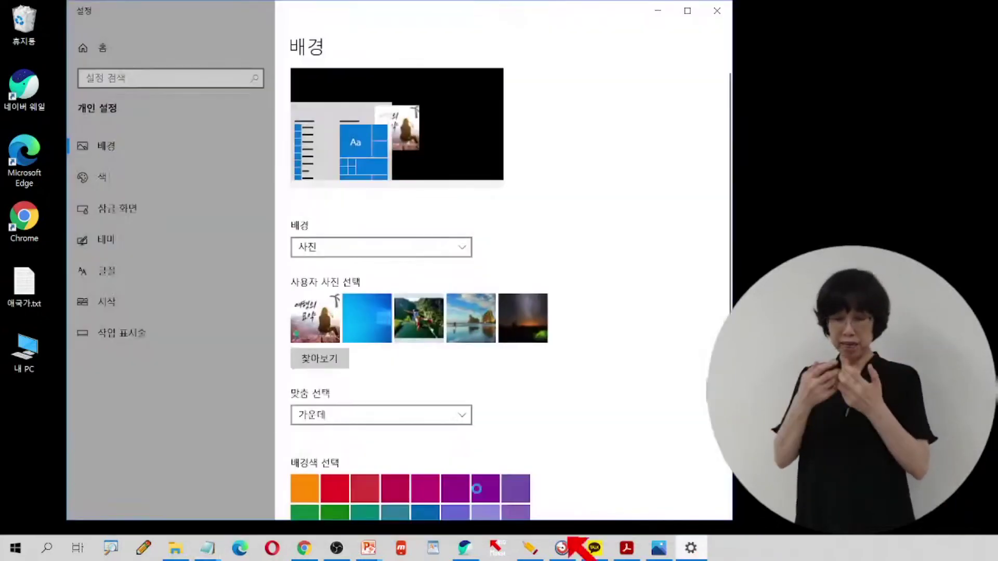
left_click(403, 416)
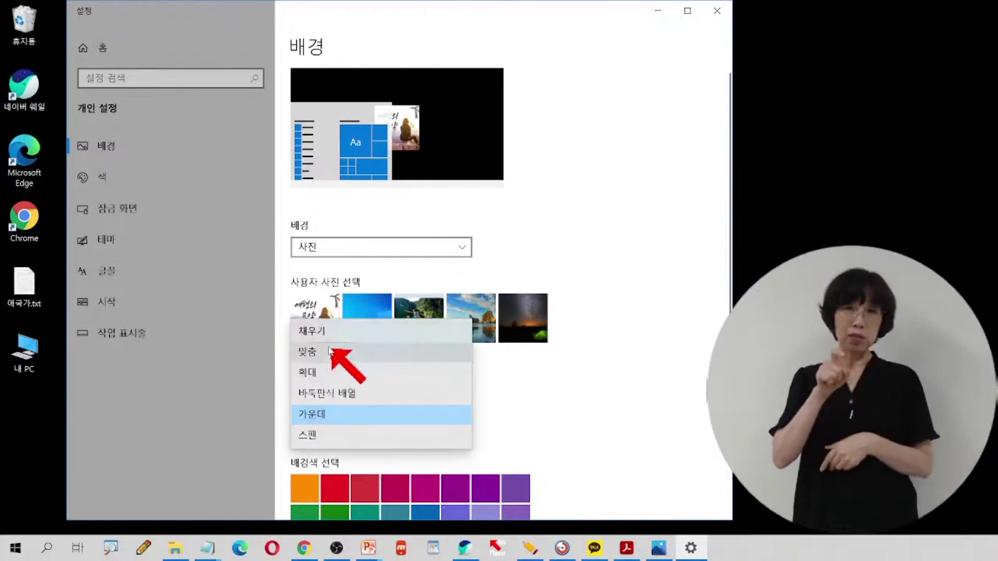
left_click(372, 395)
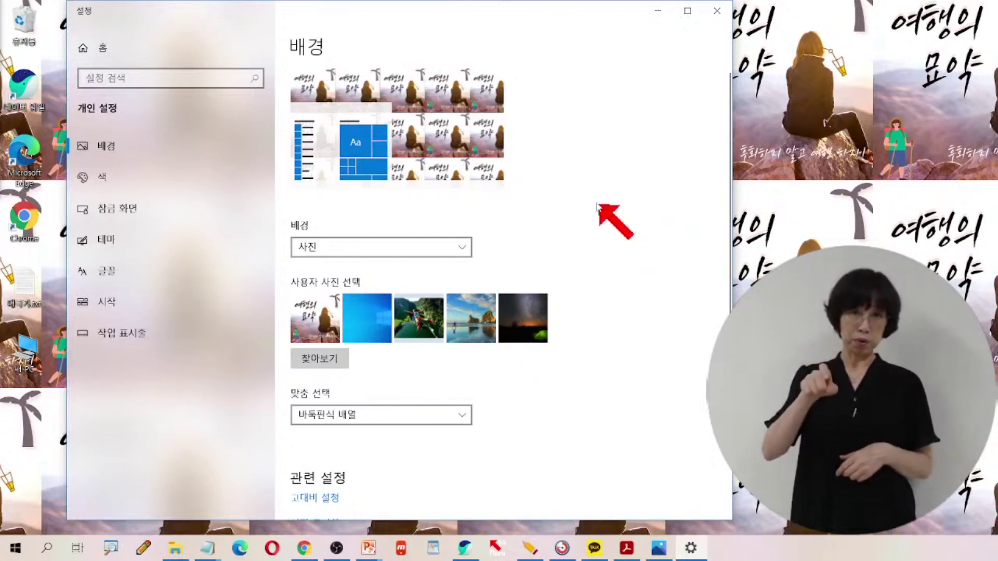
scroll(597, 206, "down", 5)
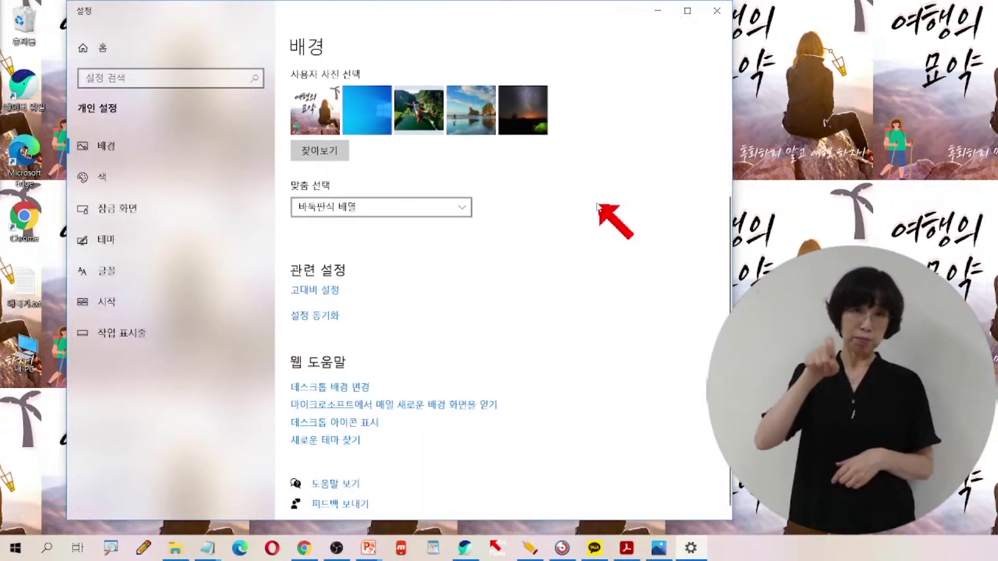
scroll(598, 206, "up", 5)
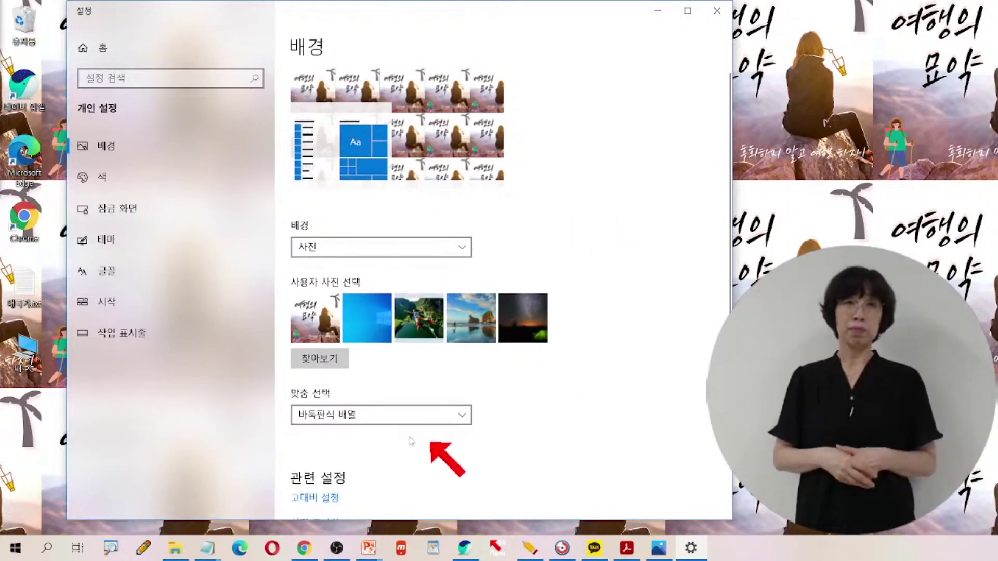
Return the background picture's fit to 가운데 and minimize Settings to show the desktop
left_click(384, 421)
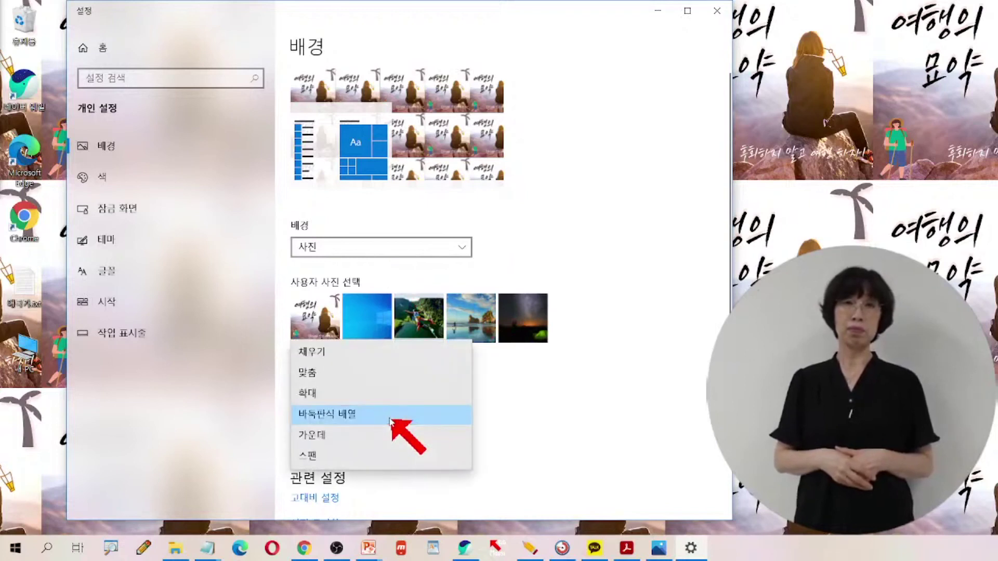
left_click(381, 441)
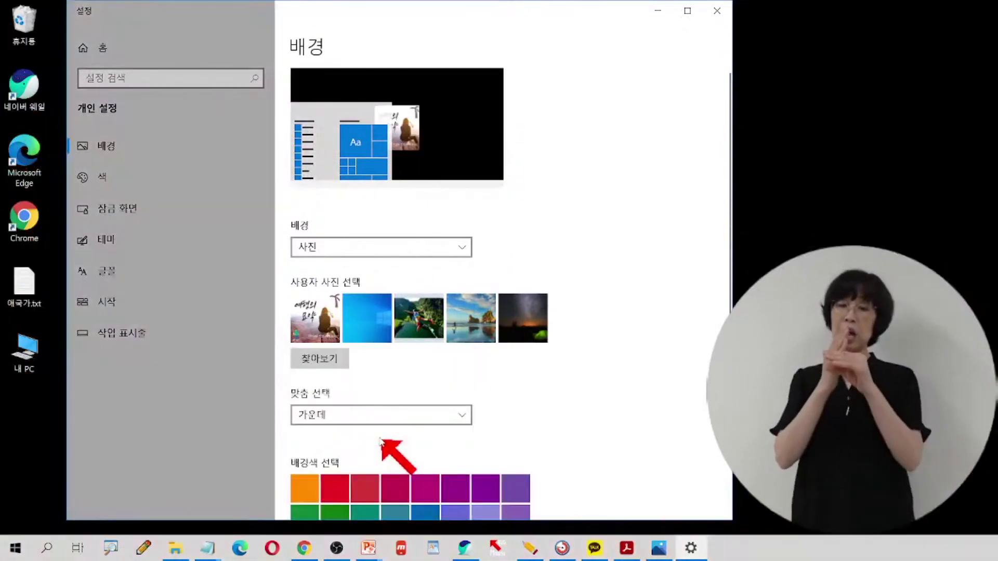
left_click(657, 10)
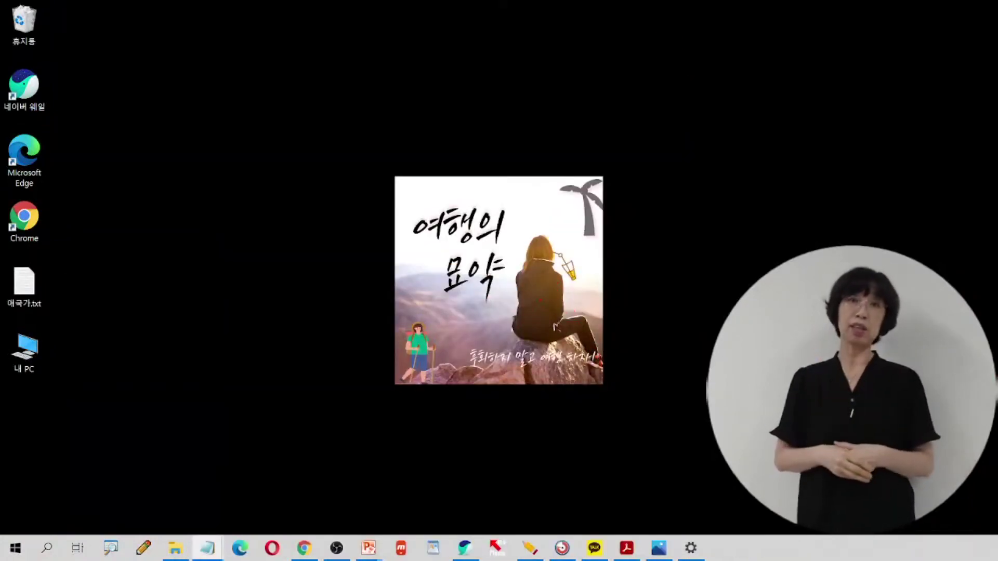
Bring Settings back, set the background color around the centered picture to orange, and minimize the window
left_click(691, 550)
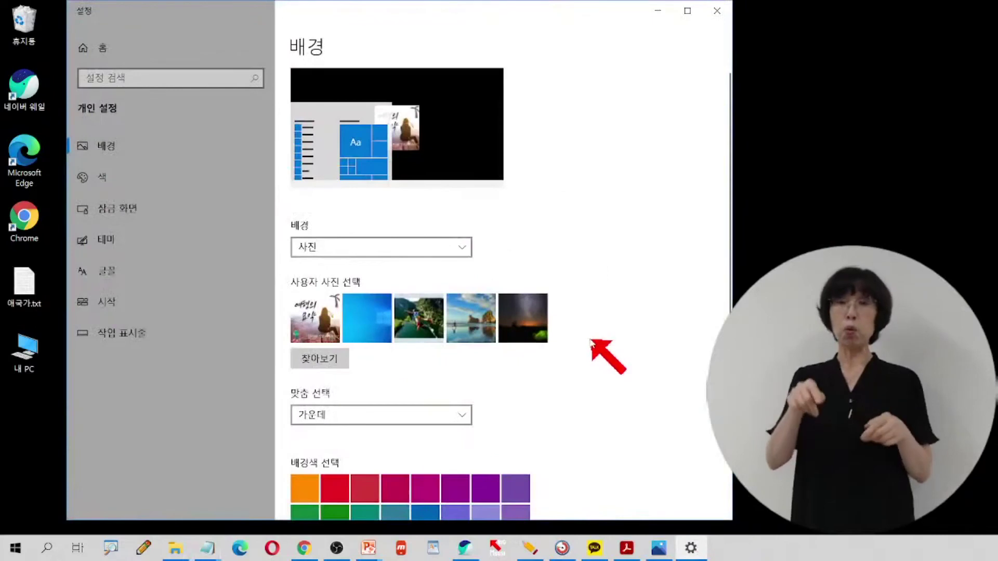
scroll(591, 343, "down", 4)
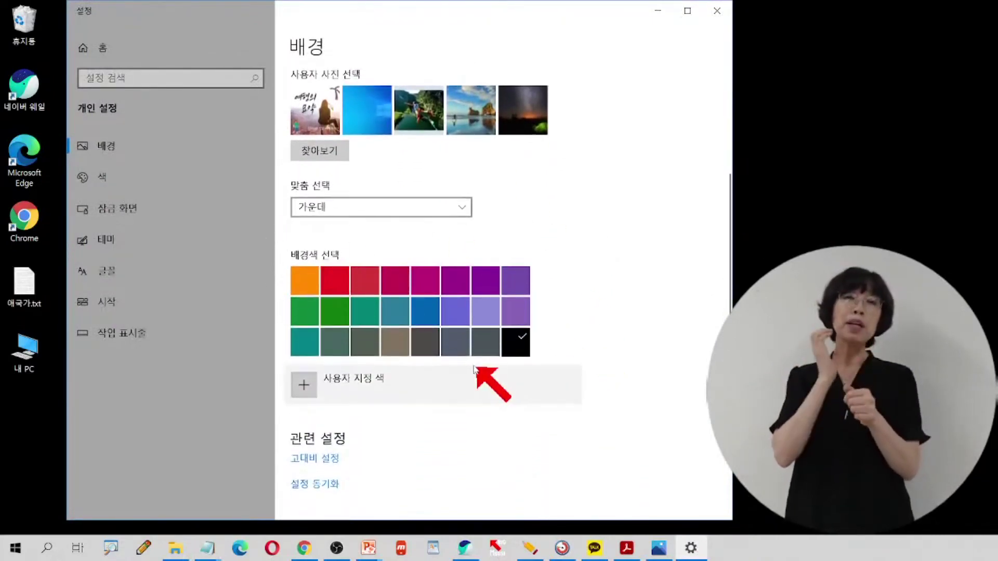
left_click(308, 284)
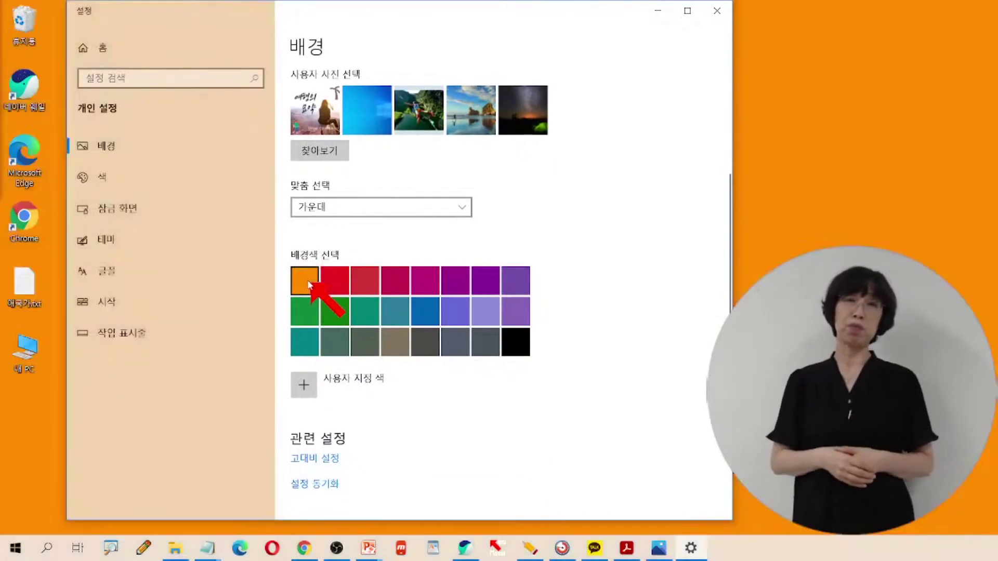
left_click(658, 10)
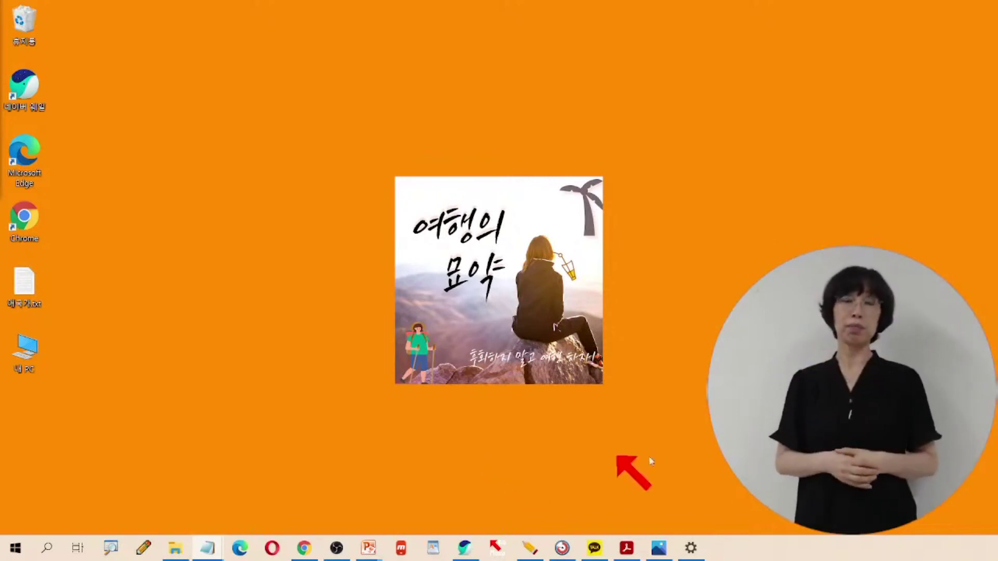
Bring Settings back, set the blue Windows logo picture as the desktop background, and close Settings
mouse_move(695, 551)
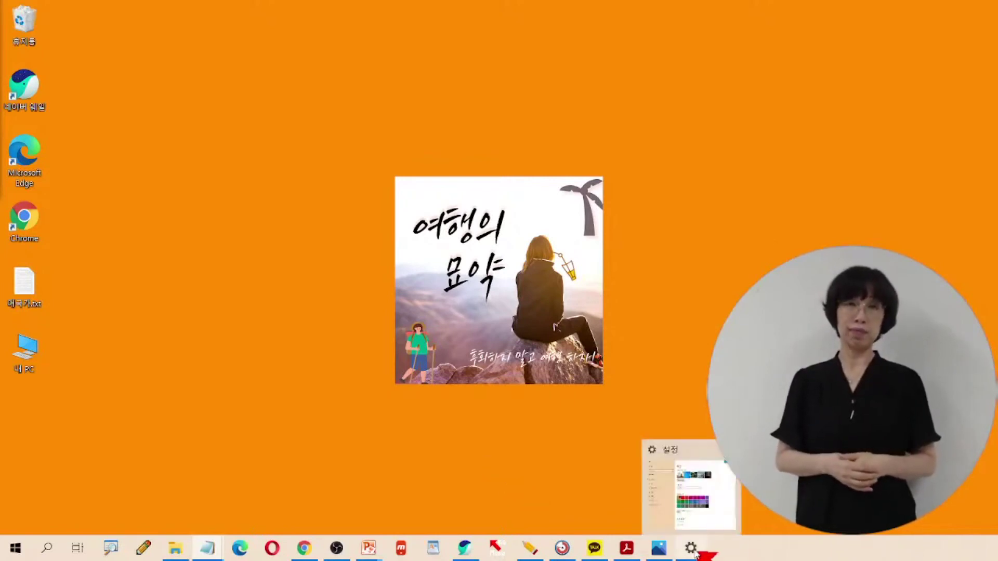
left_click(695, 552)
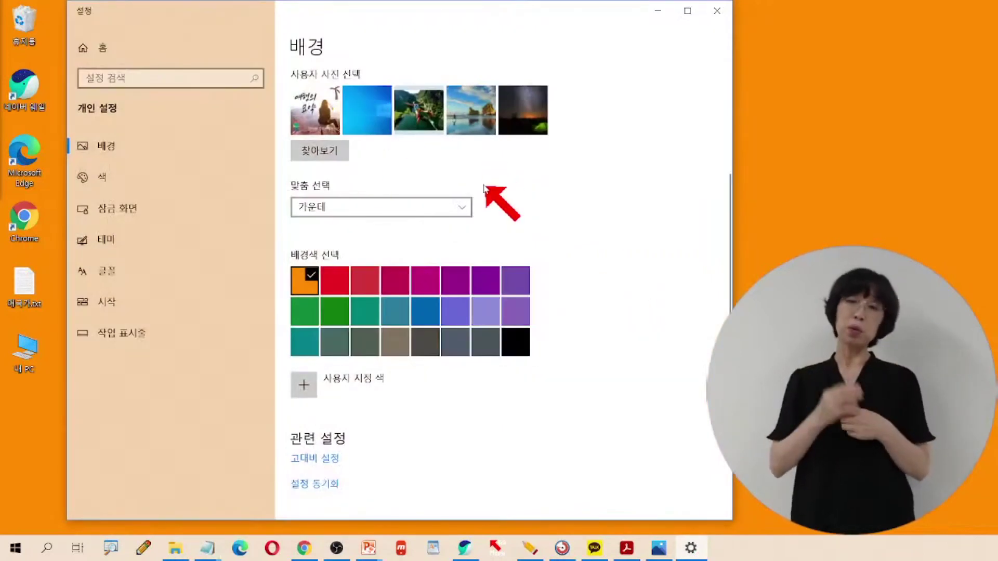
scroll(370, 156, "up", 2)
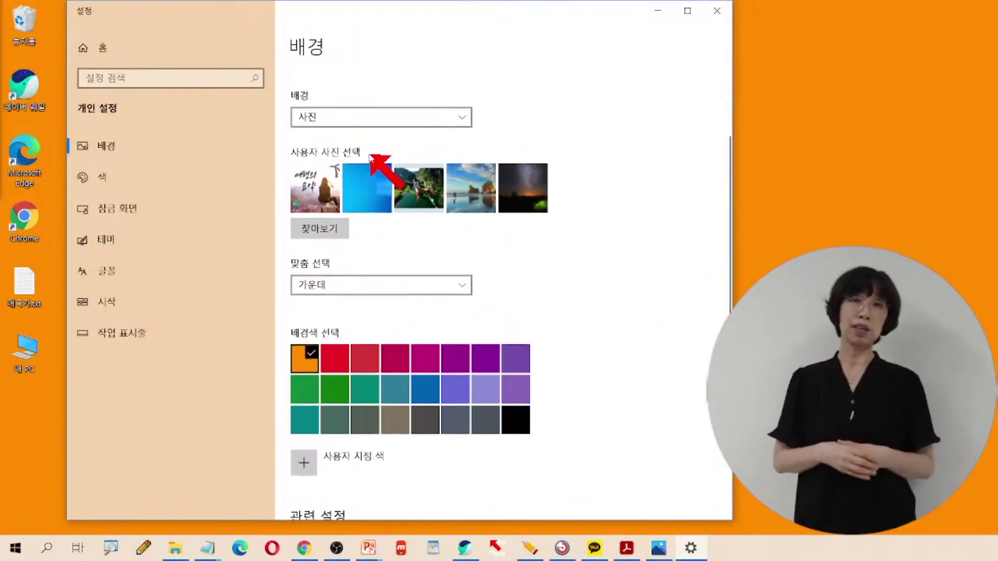
scroll(371, 155, "up", 3)
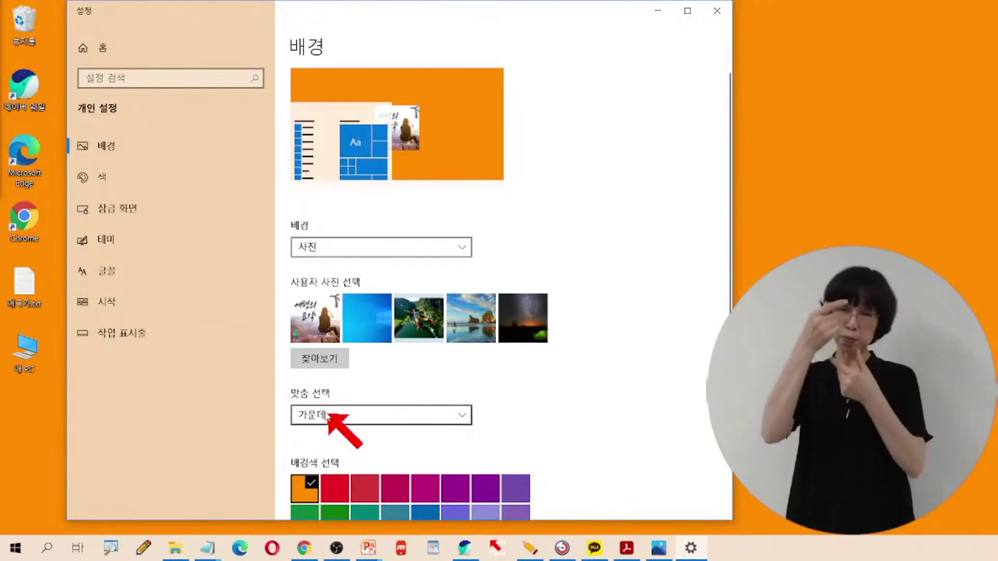
left_click(307, 496)
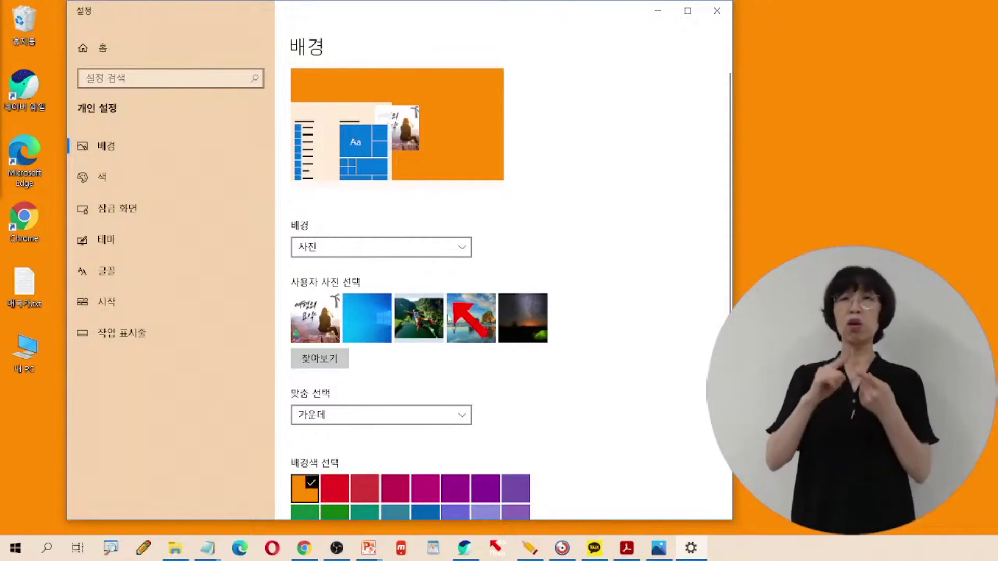
left_click(342, 285)
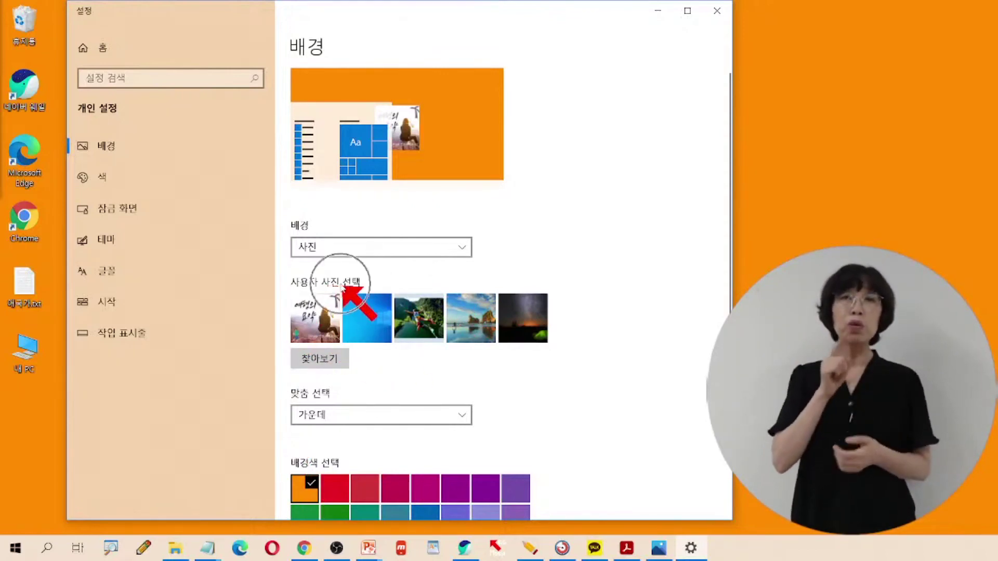
left_click(315, 327)
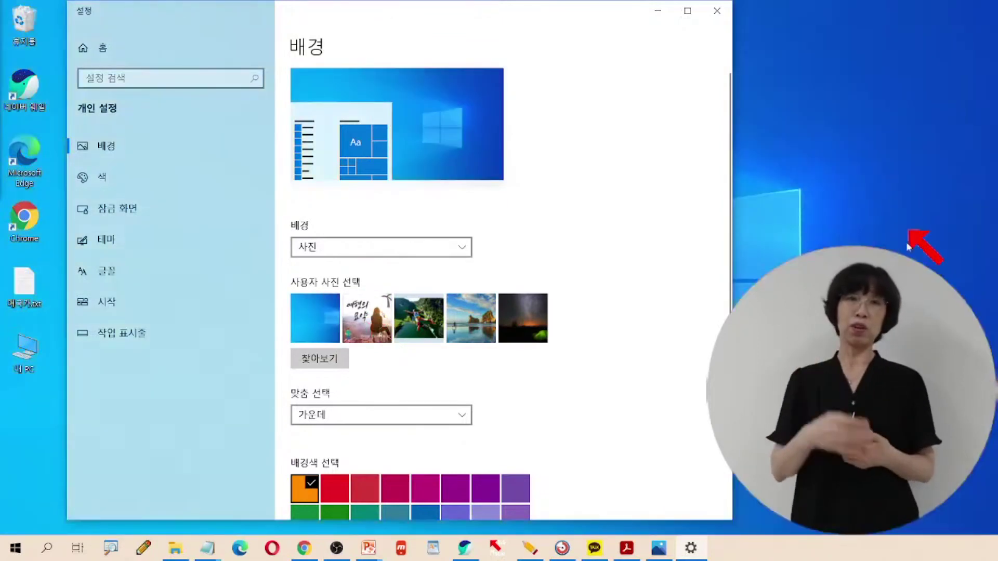
left_click(304, 325)
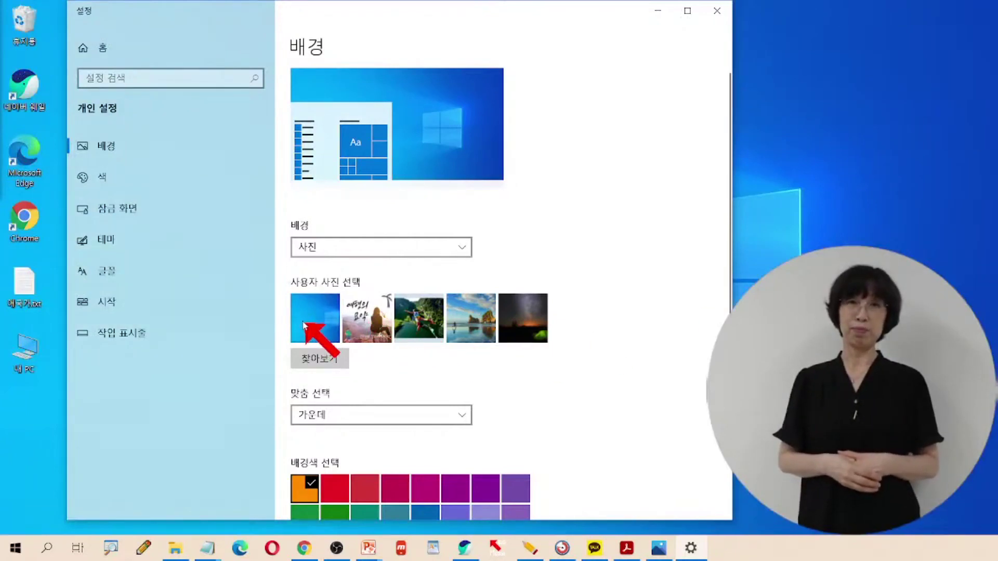
left_click(716, 11)
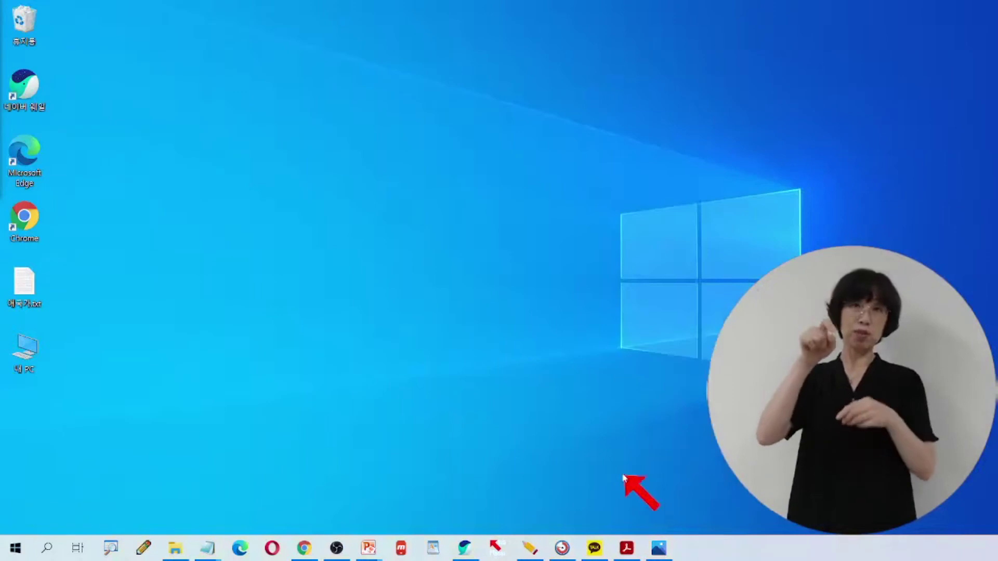